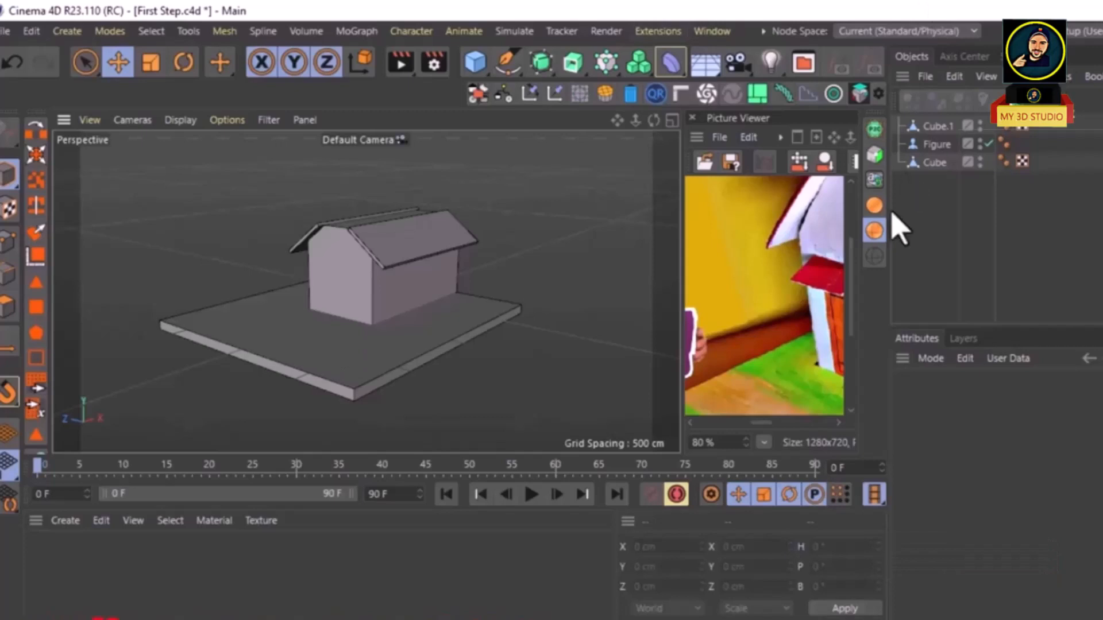
Step: Move the figure out of the house in wireframe display, to about X -725 cm and Z -203 cm, with its heading rotated 90°
click(876, 257)
mouse_move(505, 266)
alt+mouse_down()
mouse_move(402, 299)
mouse_move(284, 295)
mouse_move(345, 241)
mouse_move(579, 291)
mouse_move(344, 315)
mouse_move(153, 303)
mouse_move(374, 270)
mouse_move(522, 299)
mouse_move(413, 313)
mouse_move(266, 310)
alt+mouse_up()
scroll(403, 299, up, 3)
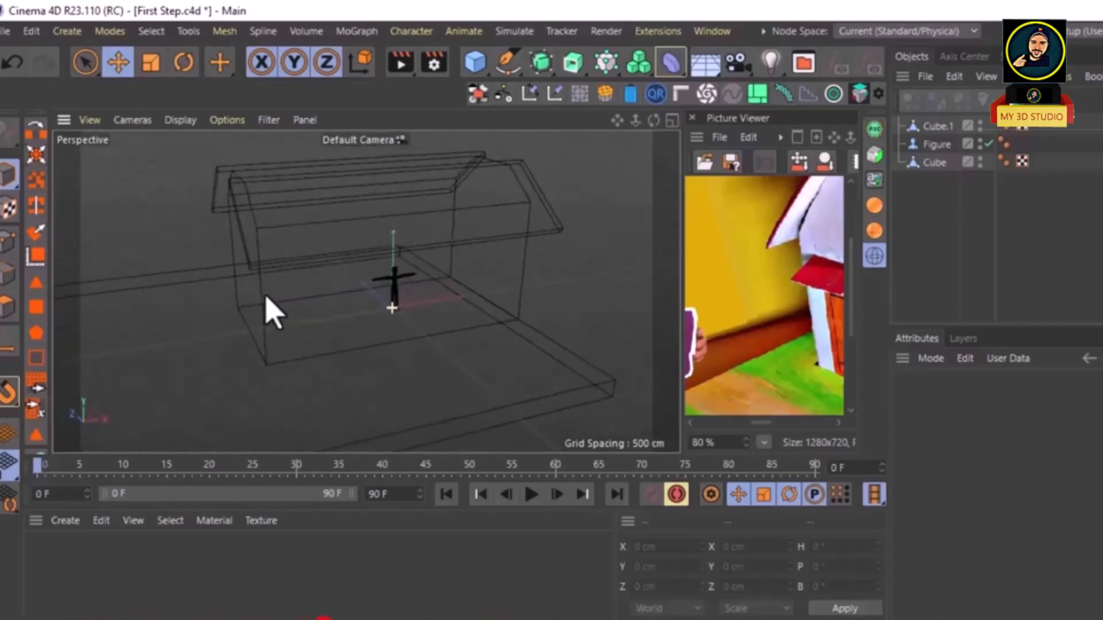
click(943, 145)
alt+drag(443, 370, 463, 382)
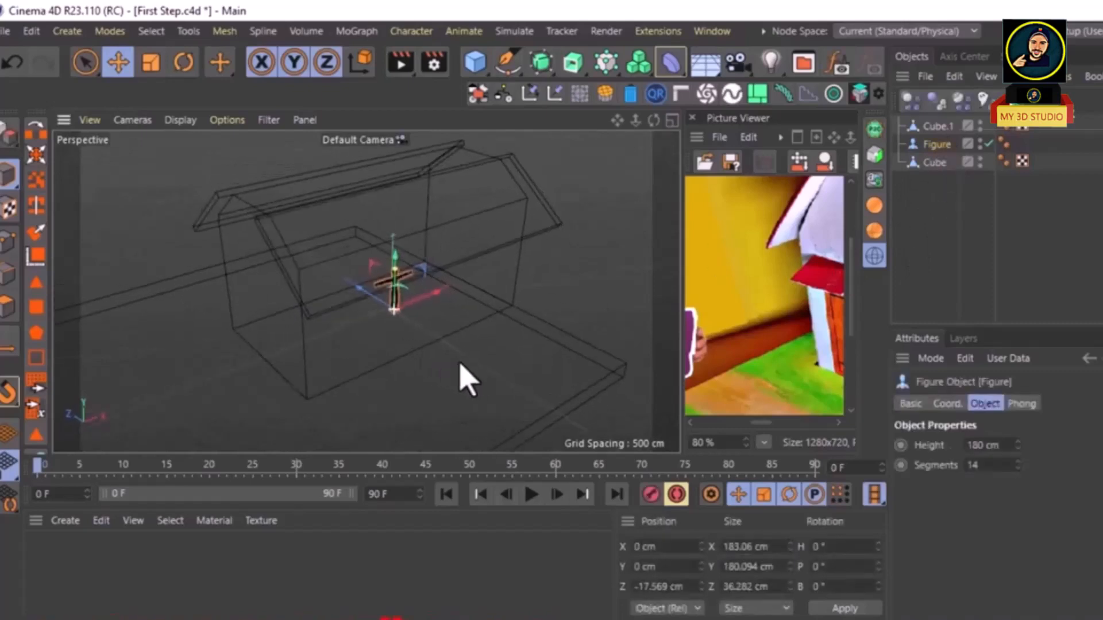
drag(376, 303, 263, 392)
click(947, 403)
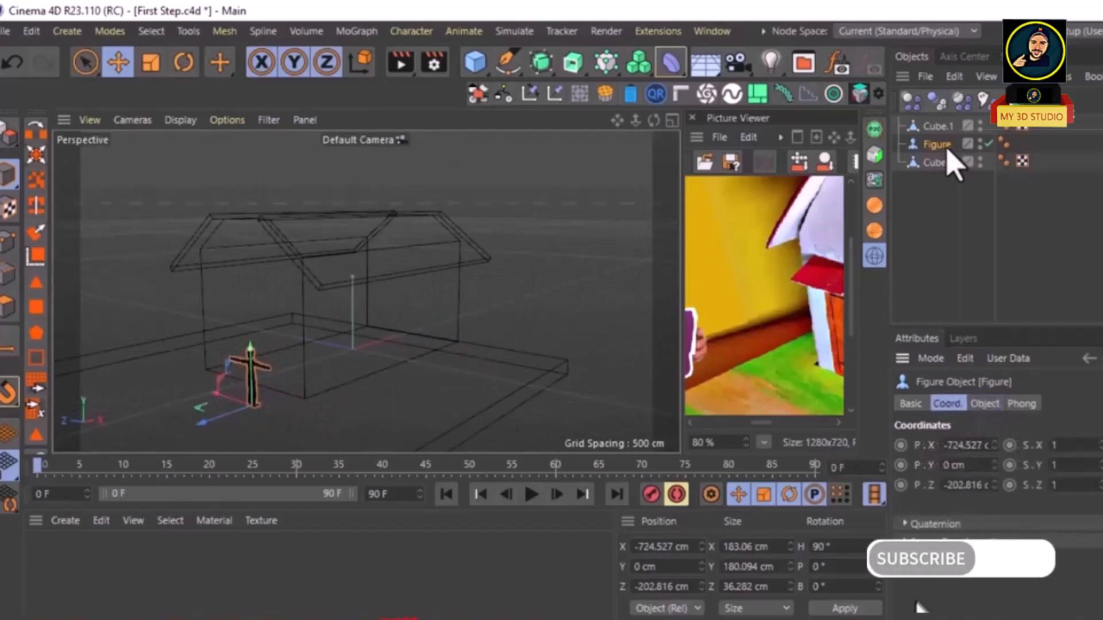
Step: Restore the shaded display and move the figure close to the front wall, at about X -583 cm and Z 109 cm
click(874, 230)
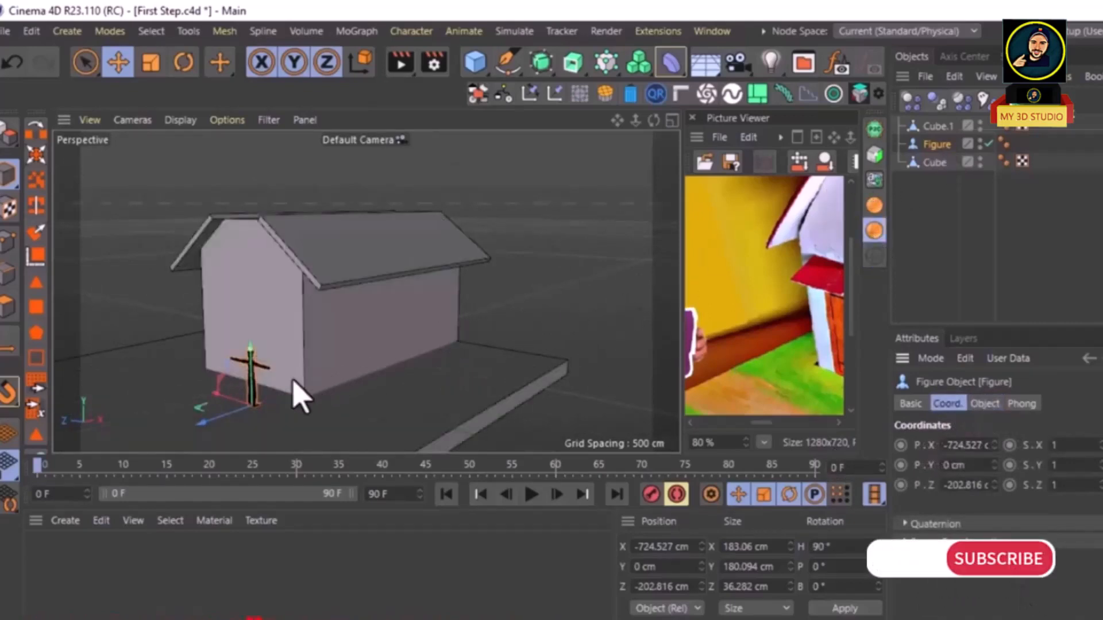
alt+middle_drag(312, 361, 386, 269)
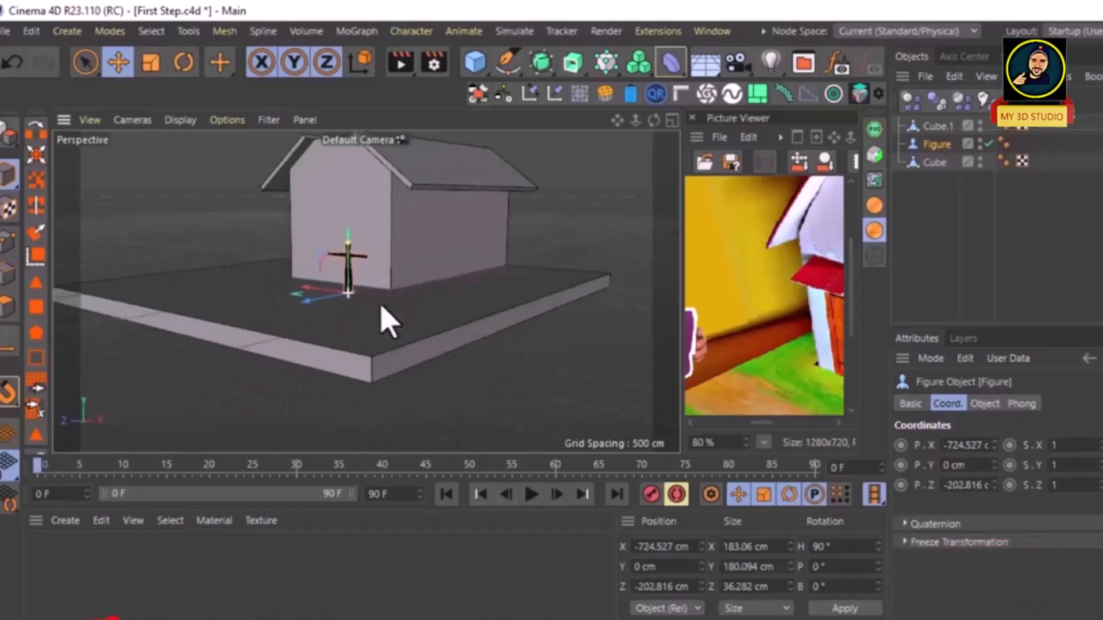
alt+drag(382, 300, 380, 336)
scroll(379, 313, down, 2)
alt+middle_drag(379, 314, 379, 339)
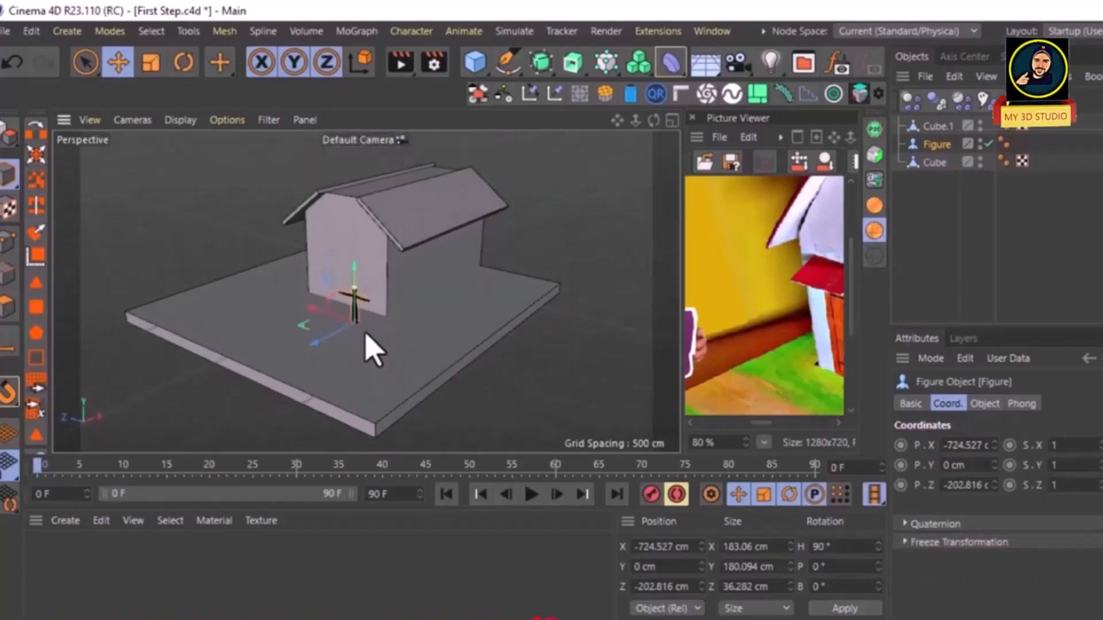
alt+drag(365, 329, 475, 323)
drag(347, 322, 279, 316)
scroll(288, 332, up, 3)
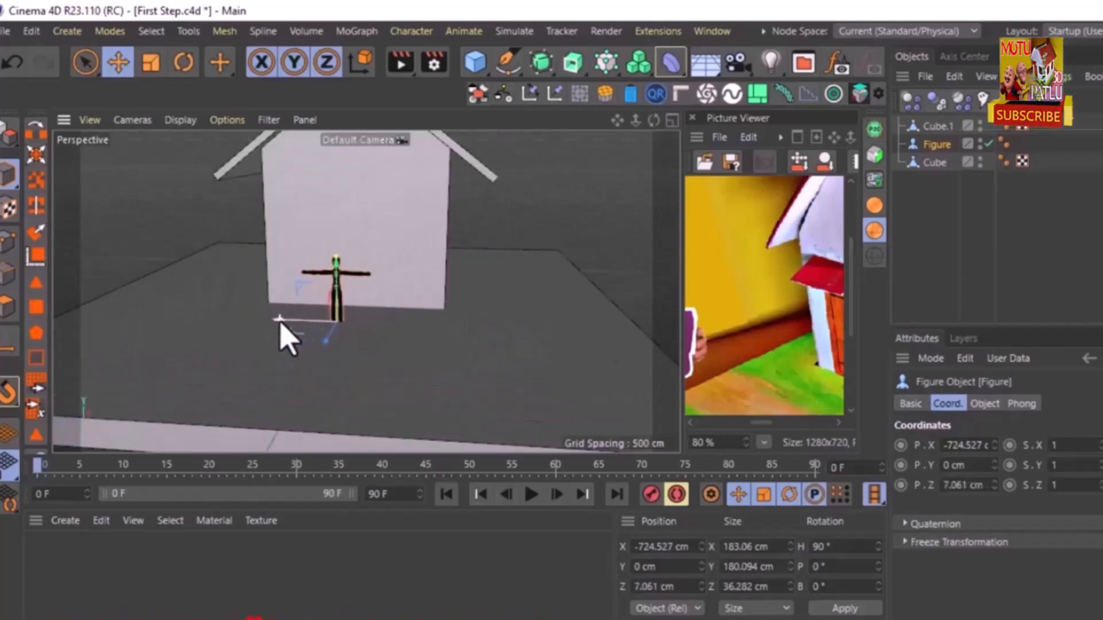
drag(334, 350, 289, 304)
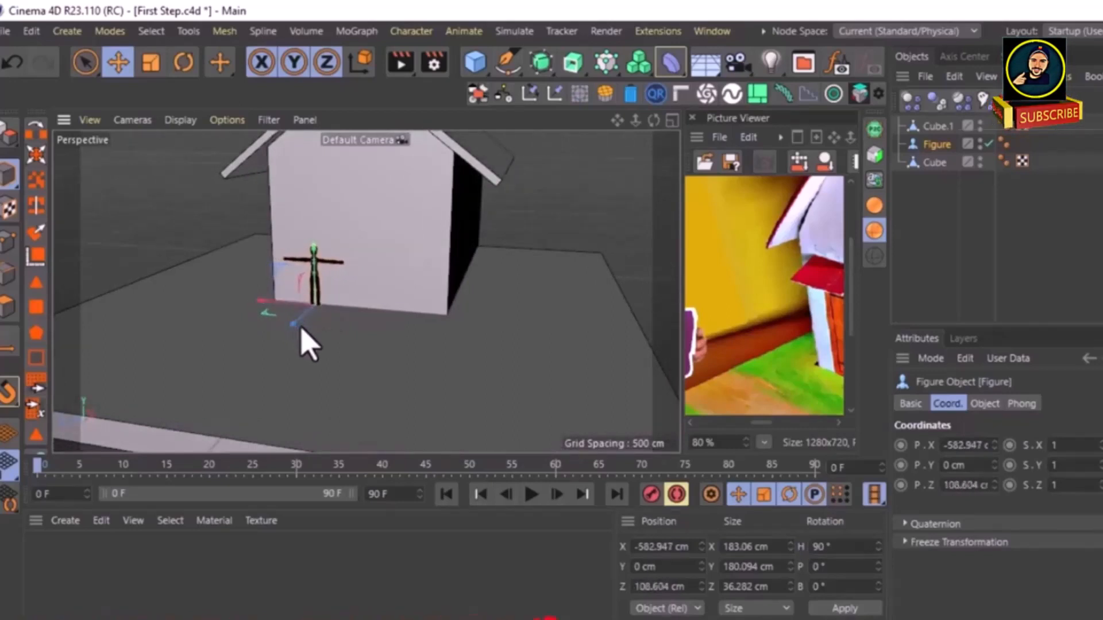
click(985, 404)
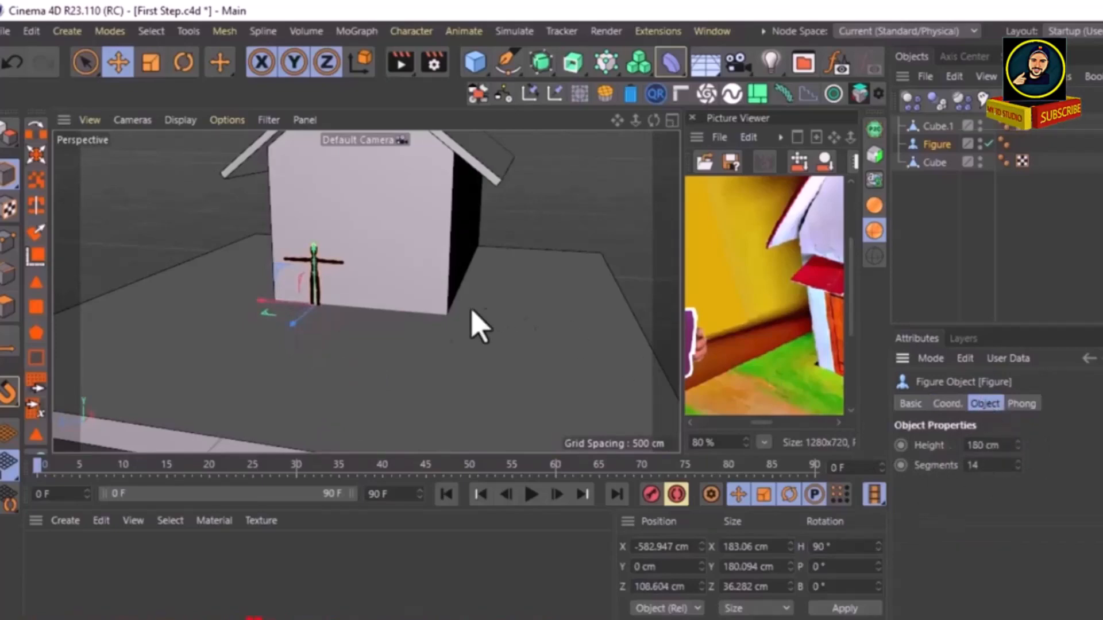
alt+drag(426, 322, 448, 305)
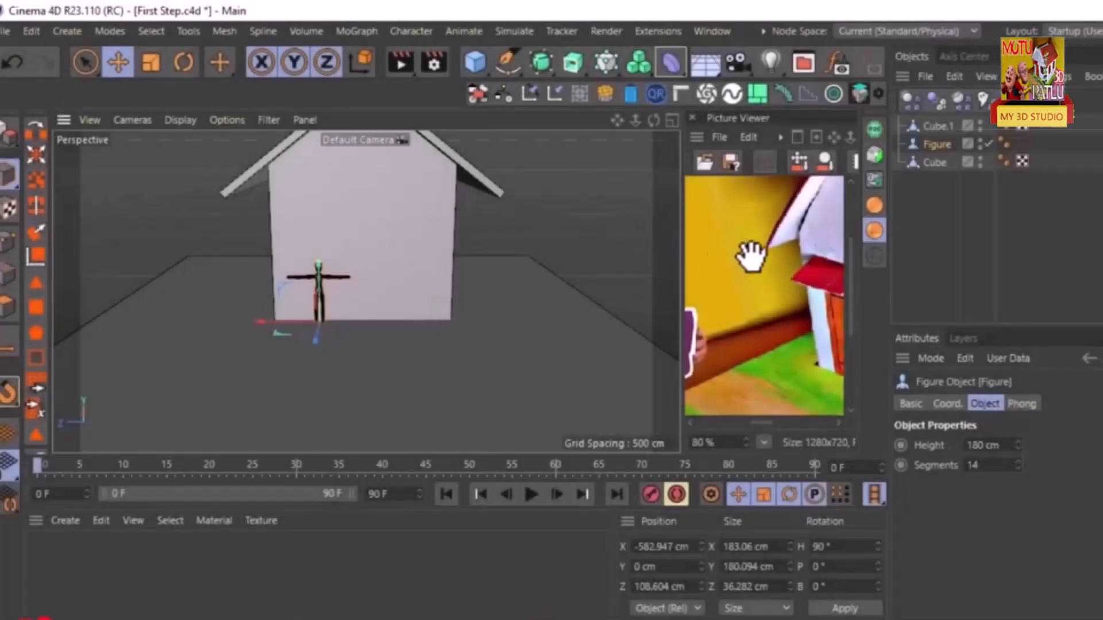
Step: Add a rectangle spline in front of the house at about X -637 cm and set its plane to ZY
scroll(736, 253, down, 2)
scroll(776, 293, down, 4)
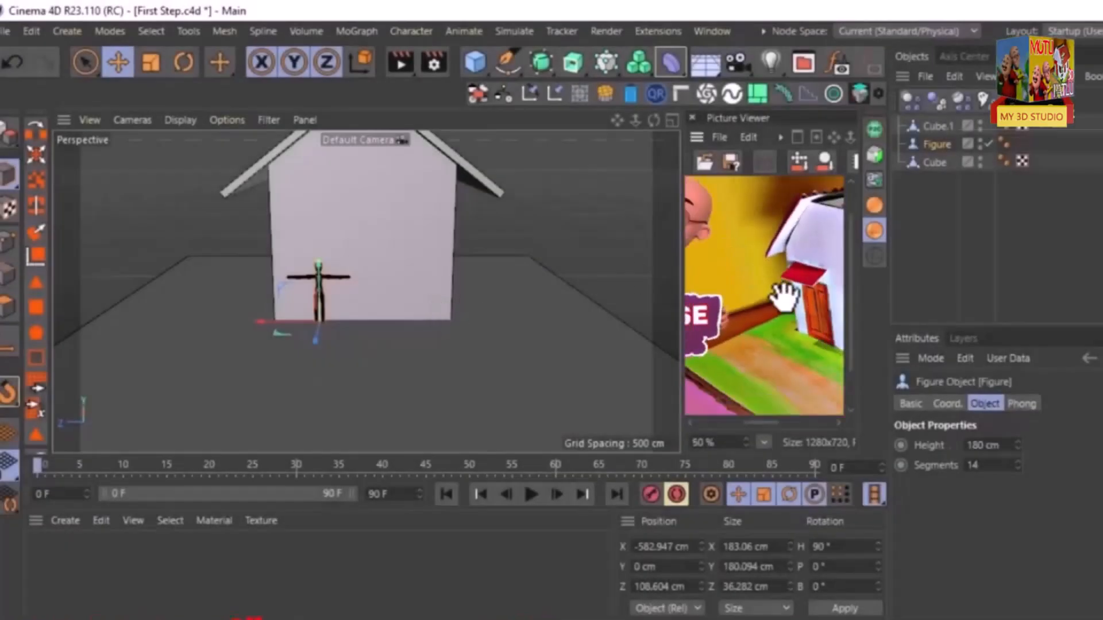
scroll(750, 296, up, 4)
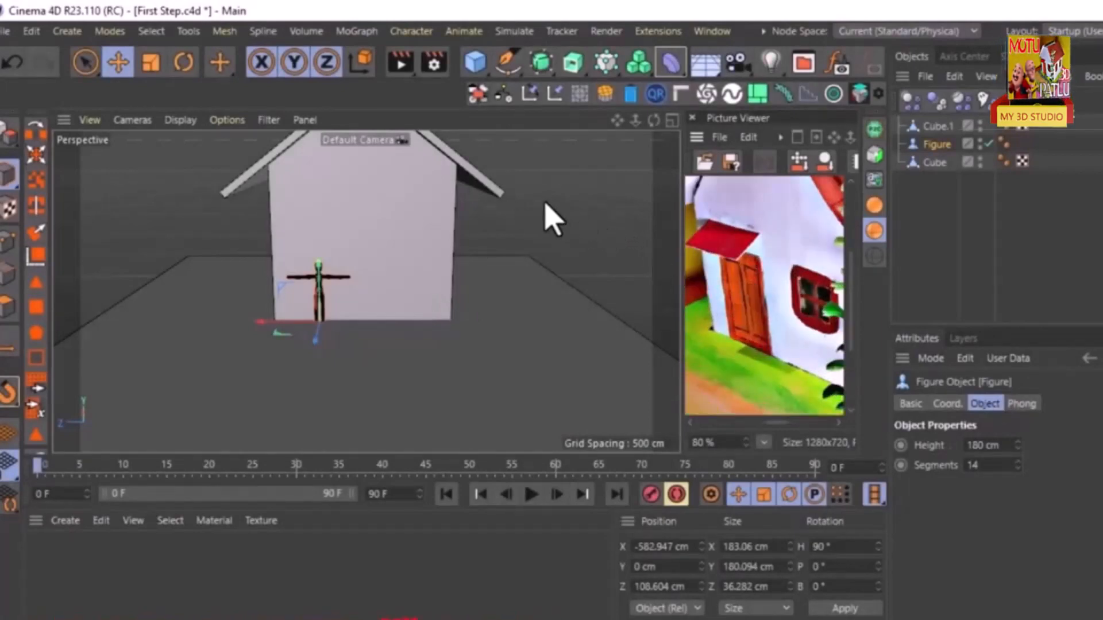
click(510, 74)
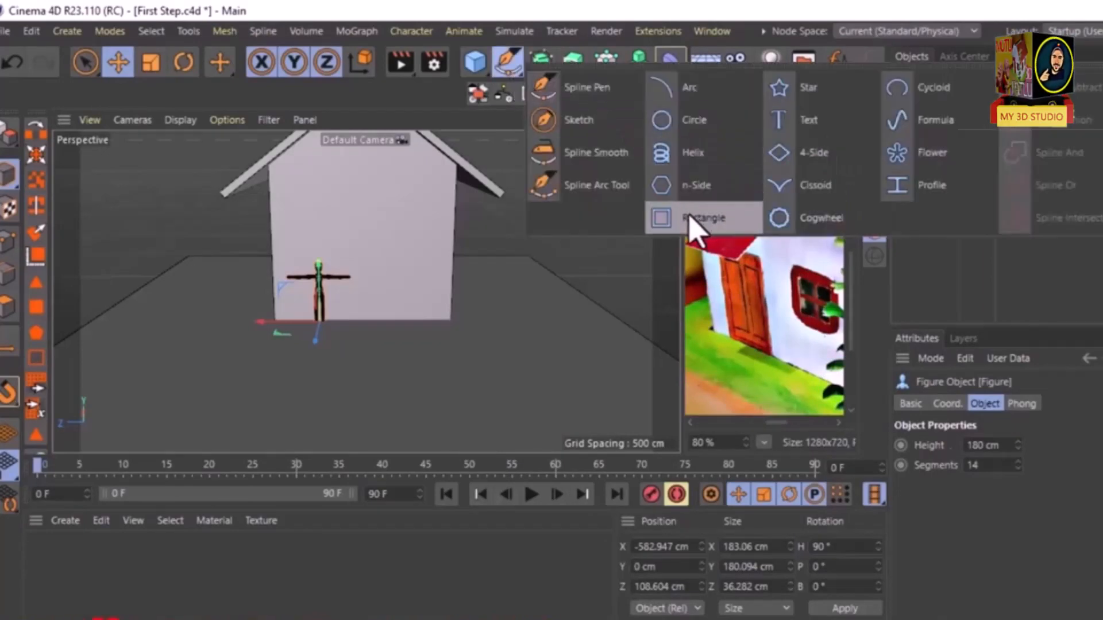
click(692, 220)
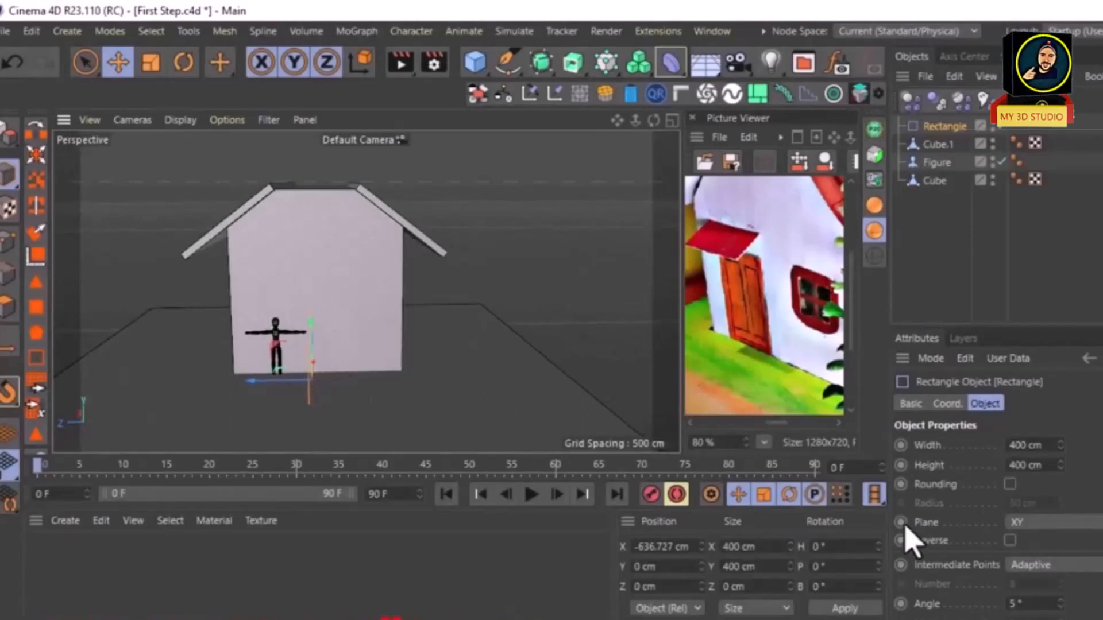
click(1051, 524)
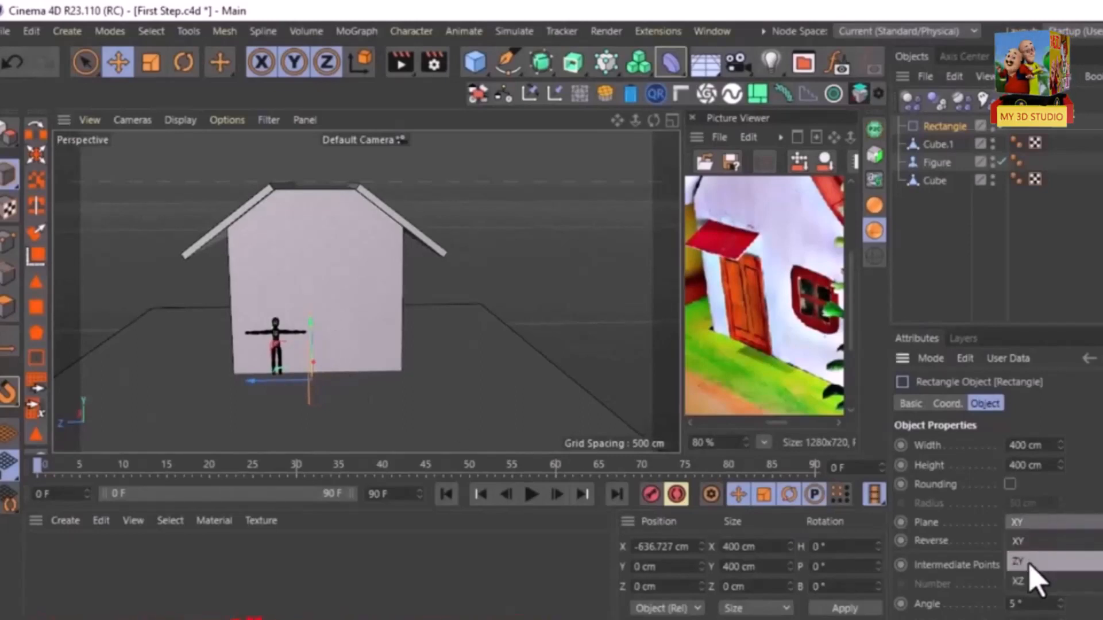
click(1052, 557)
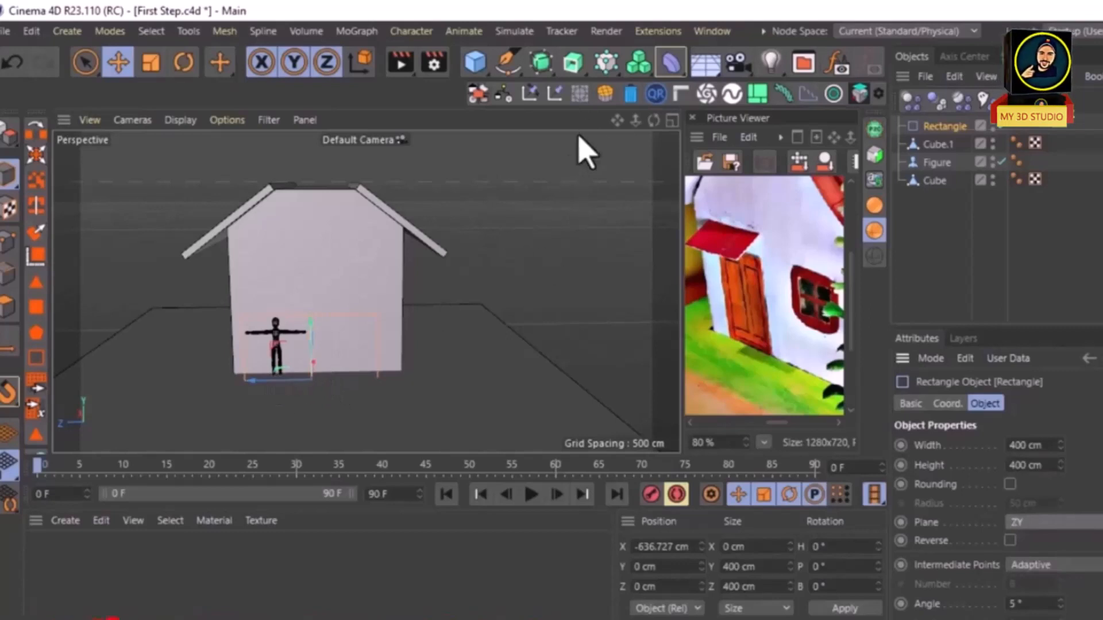
Step: Size the rectangle to 126 cm wide and 201 cm high and set it around the figure at the base of the front wall
drag(431, 66, 50, 66)
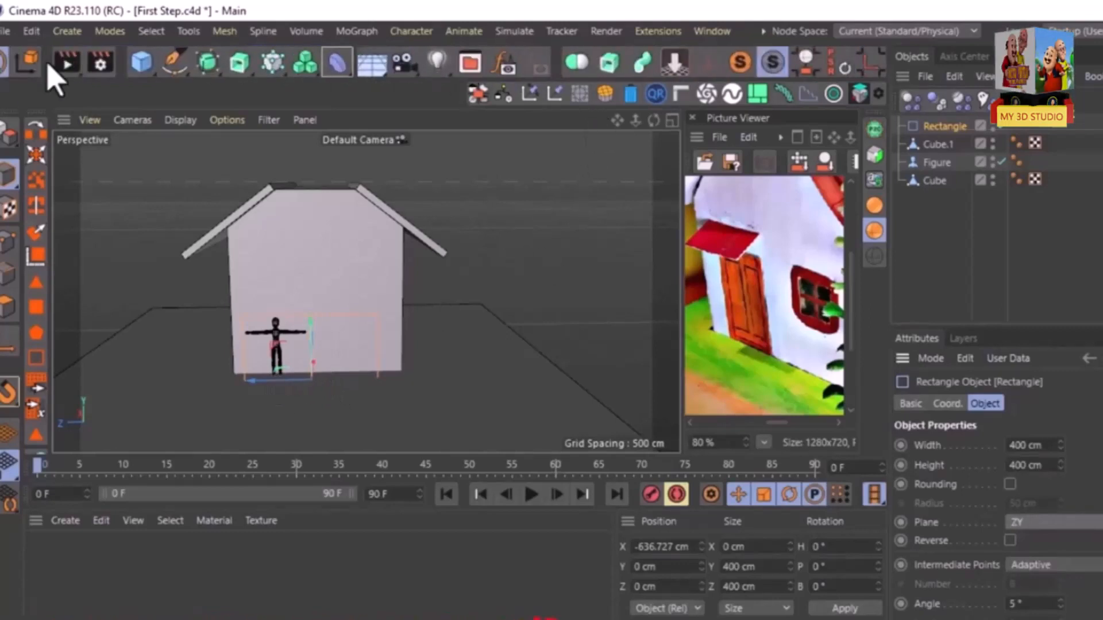
click(672, 69)
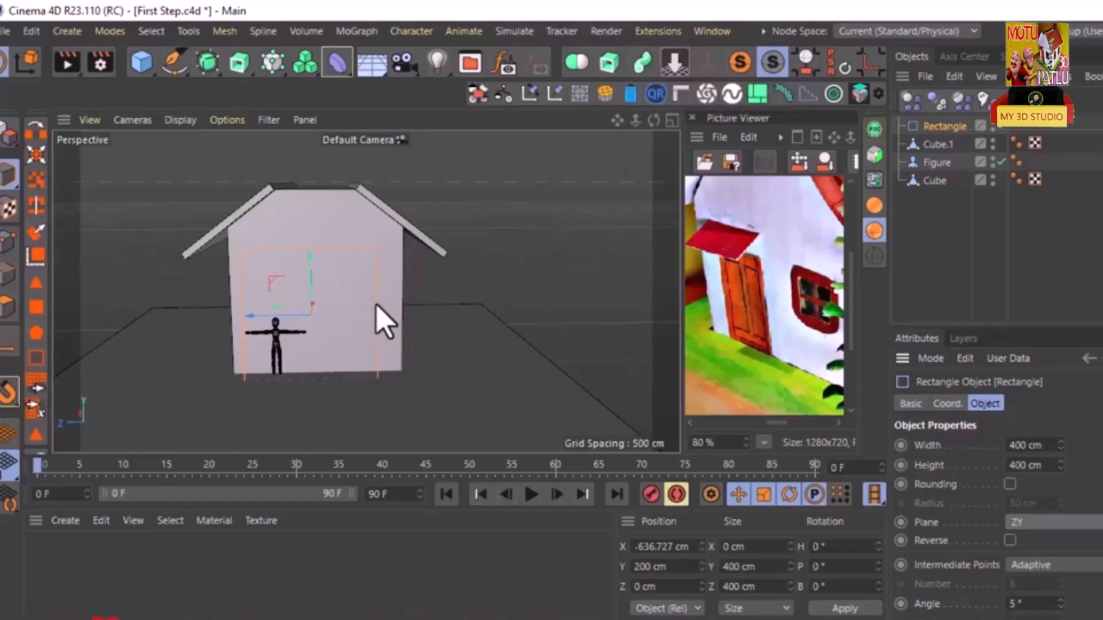
scroll(383, 323, up, 1)
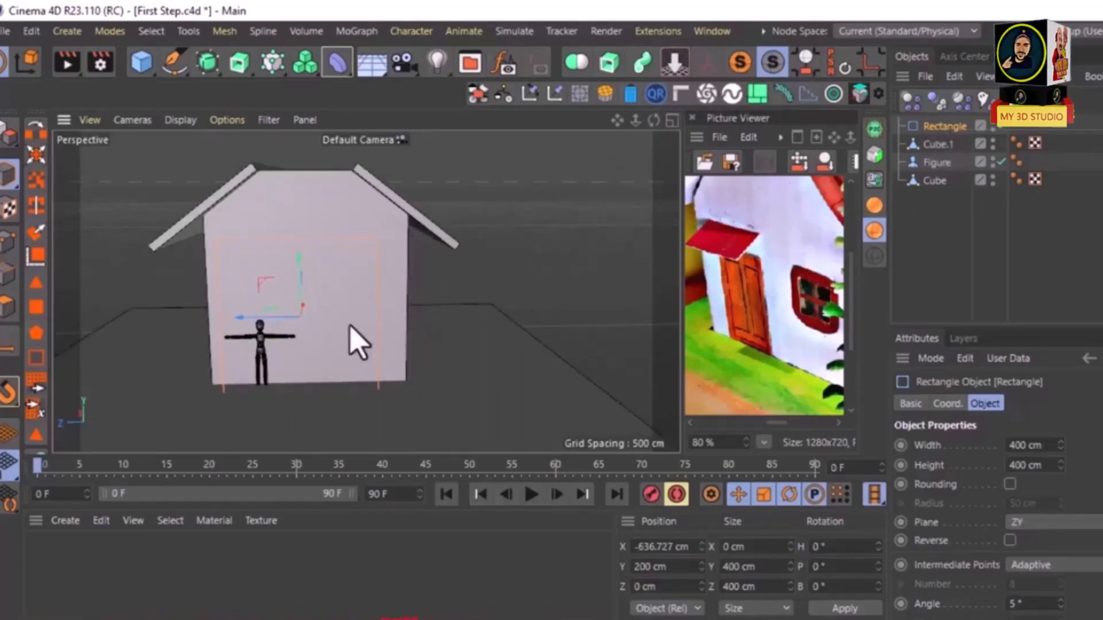
drag(241, 322, 239, 333)
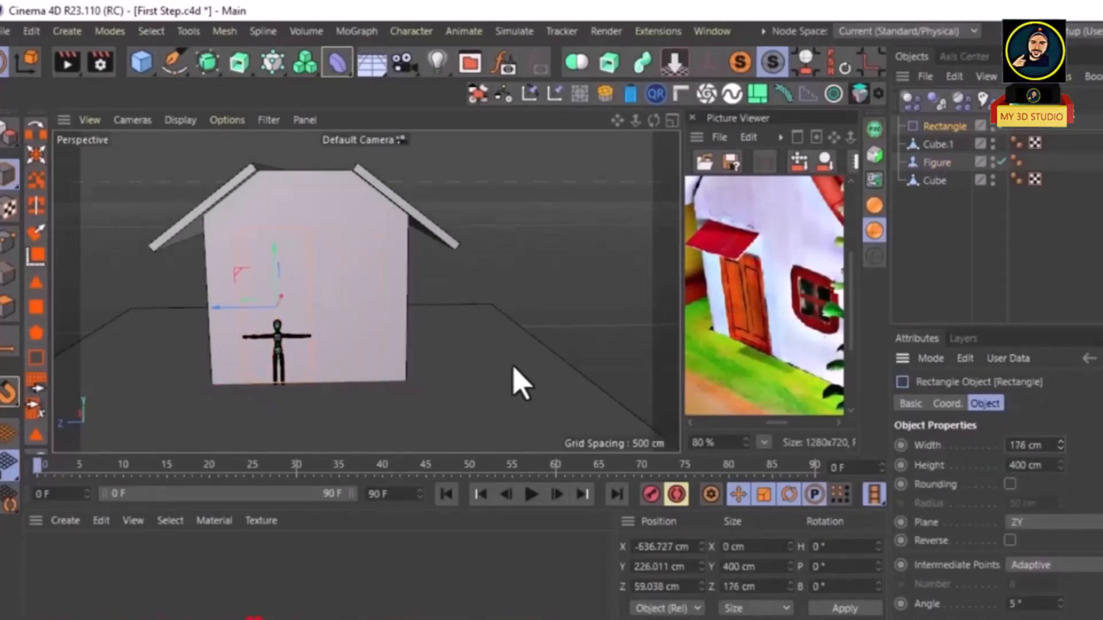
scroll(379, 390, up, 4)
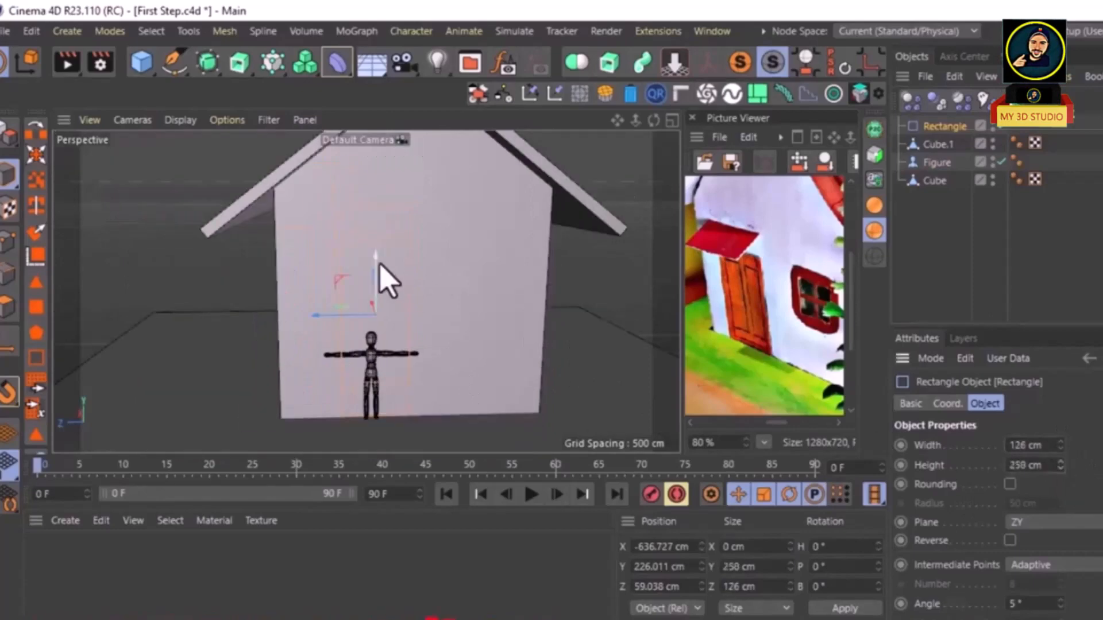
drag(387, 278, 374, 322)
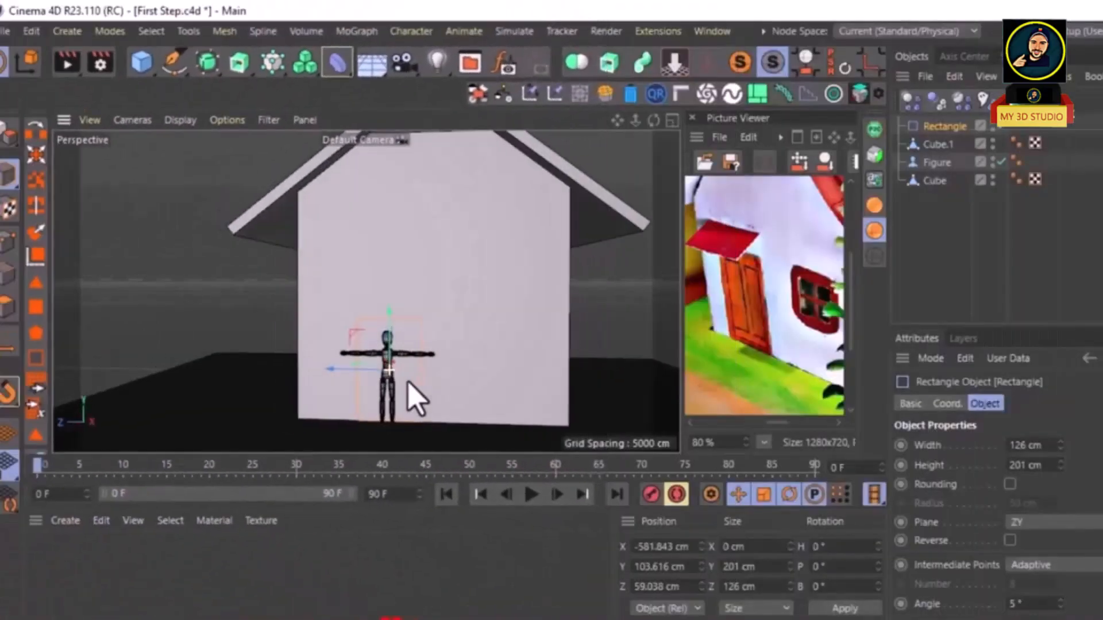
Step: Select the house's front wall polygons and cut the rectangle spline's outline into them with Line Cut
alt+drag(403, 394, 424, 403)
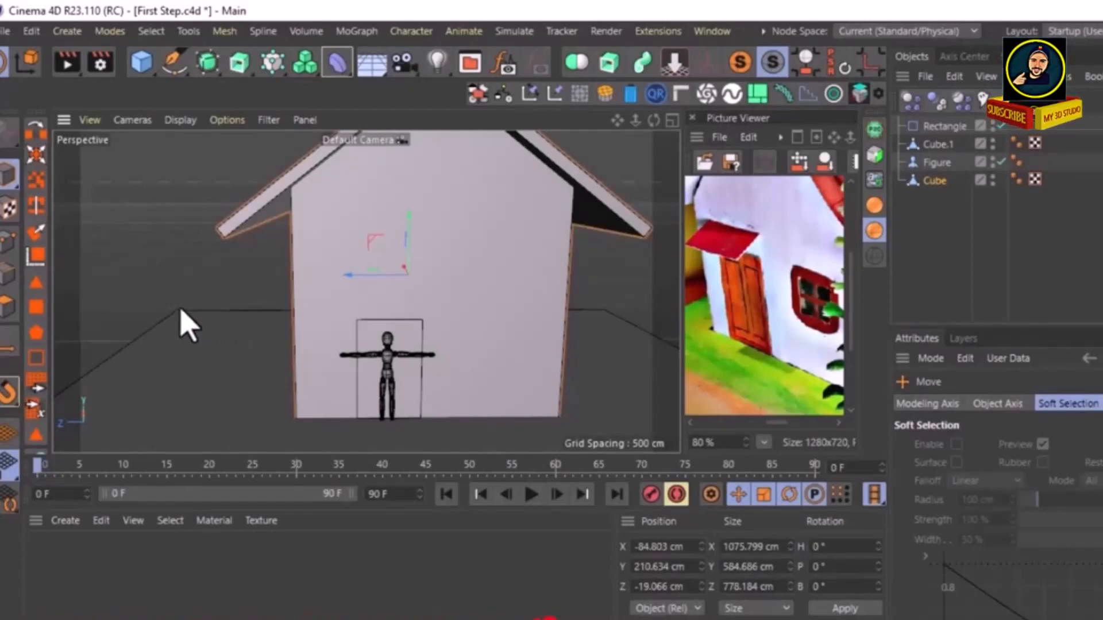
click(7, 315)
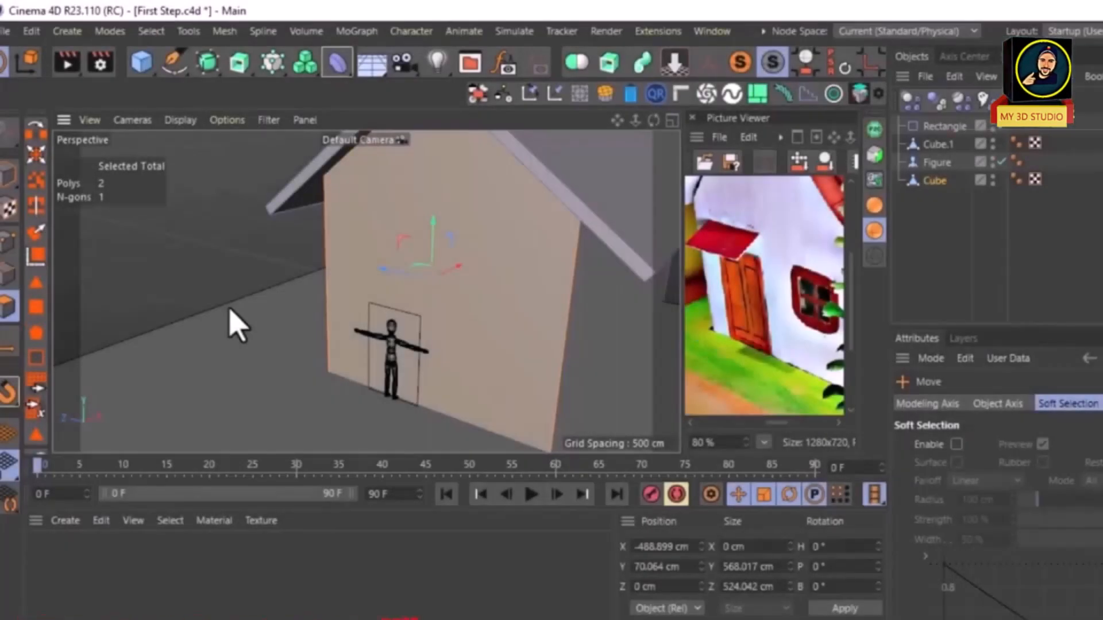
right_click(236, 323)
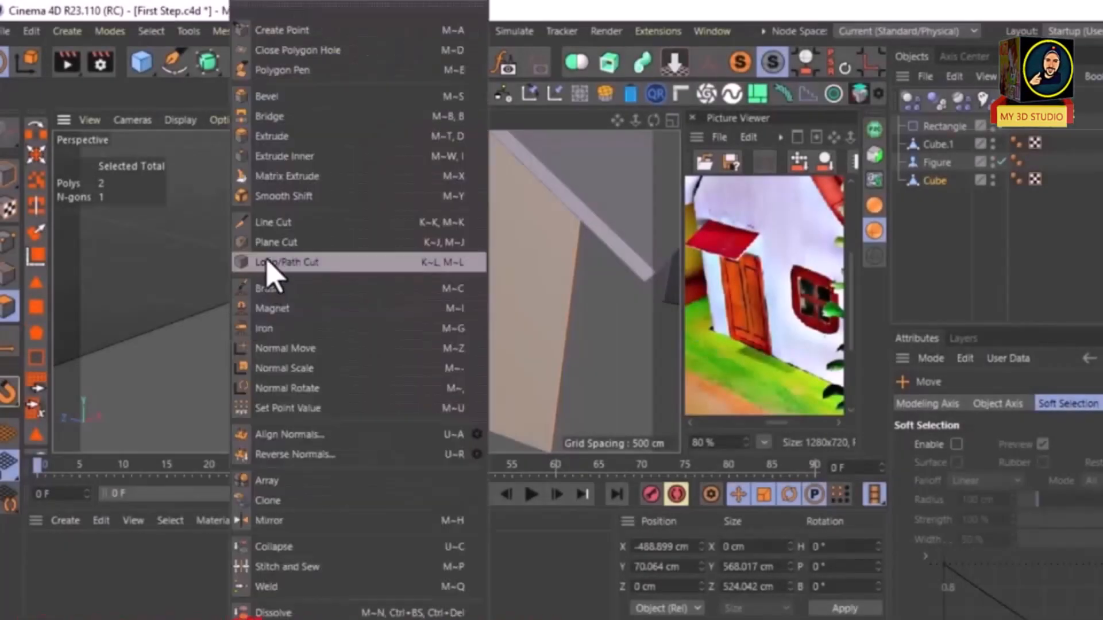
click(277, 234)
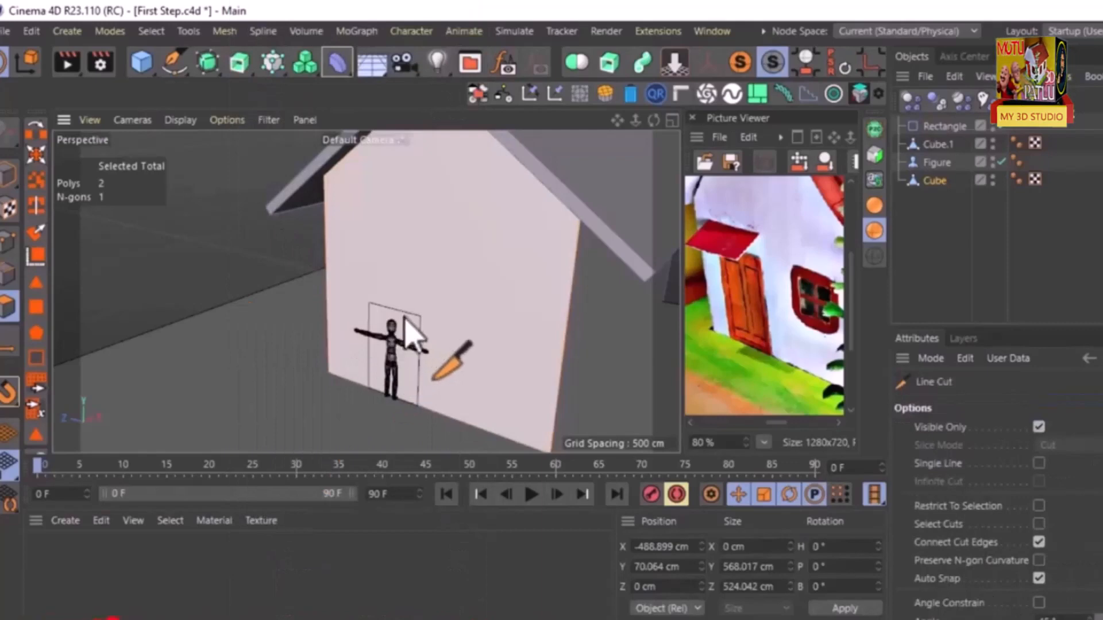
scroll(405, 322, up, 3)
alt+drag(417, 336, 445, 323)
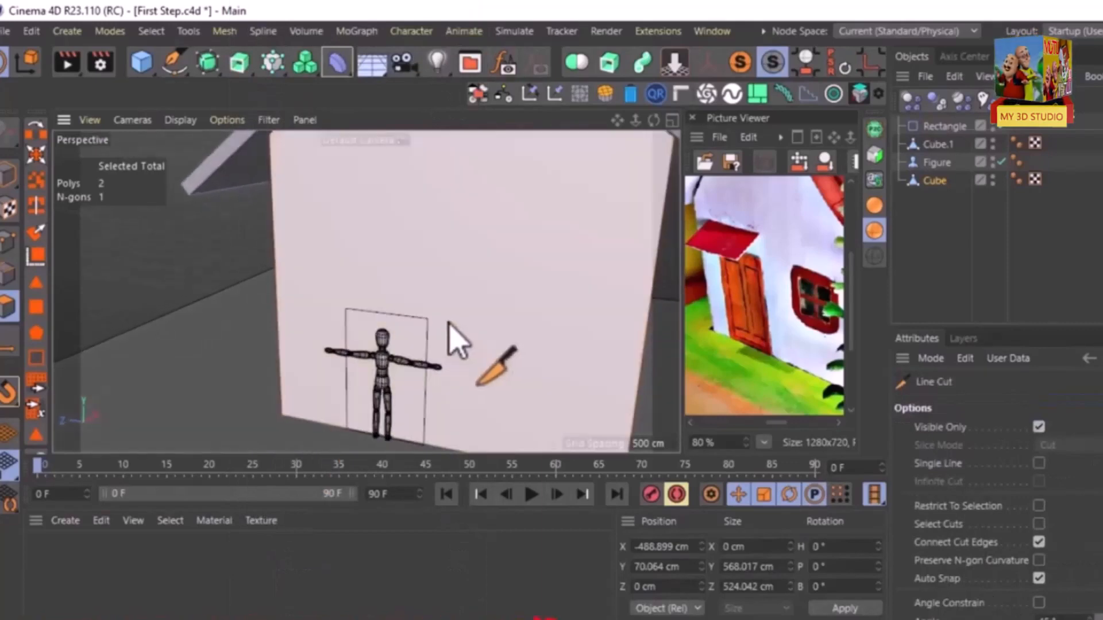
ctrl+click(420, 325)
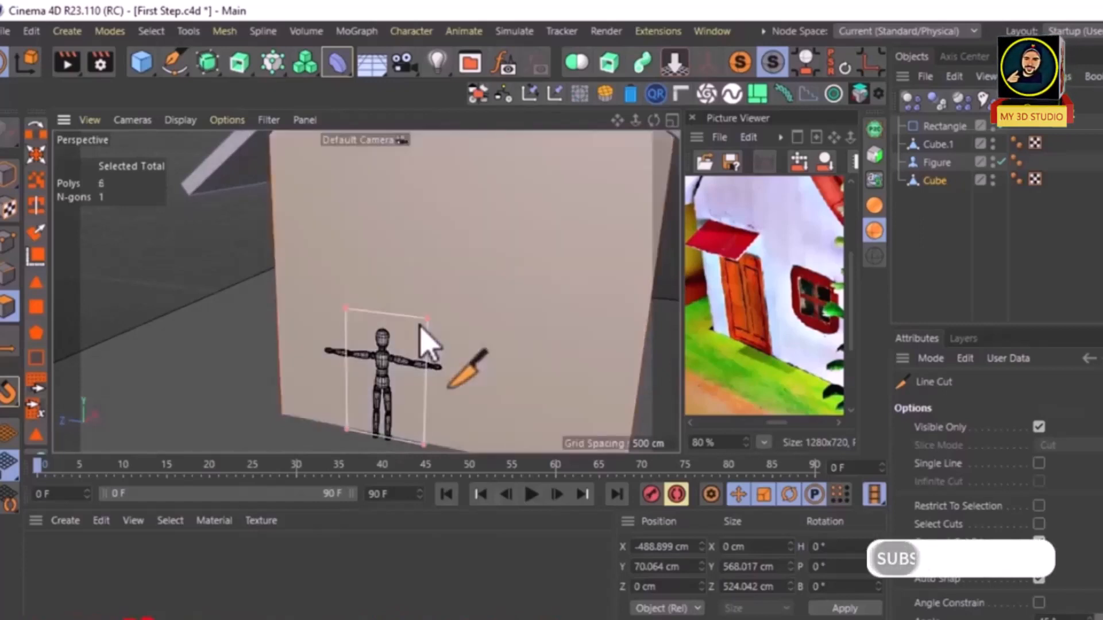
Step: Select the door-shaped polygon in the front wall and move it inward to about X -474 cm
key(e)
click(414, 362)
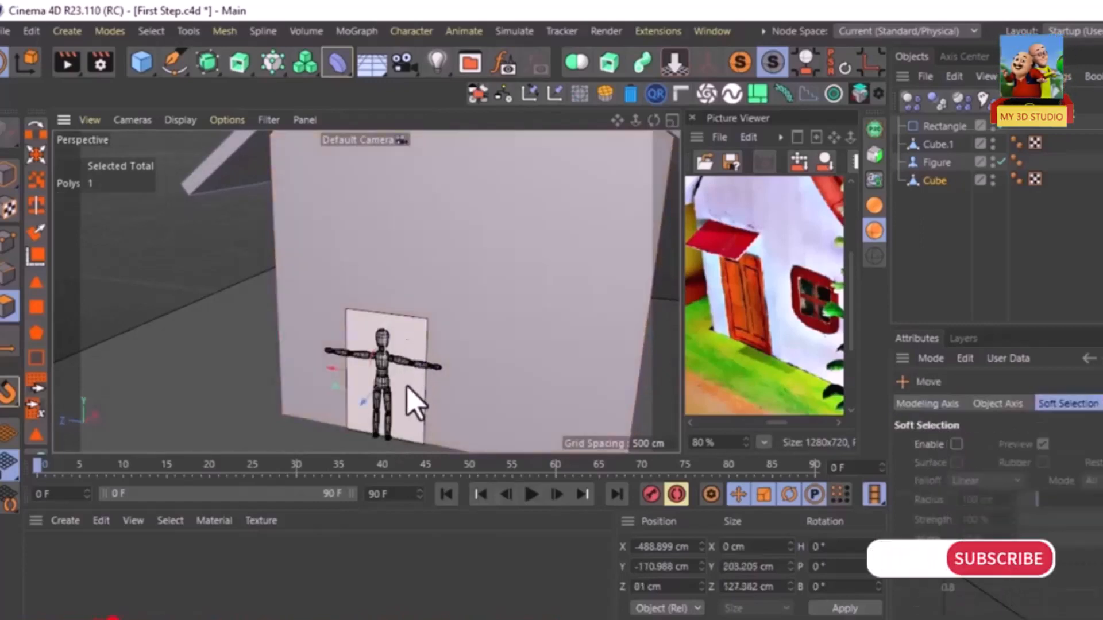
alt+drag(402, 418, 343, 404)
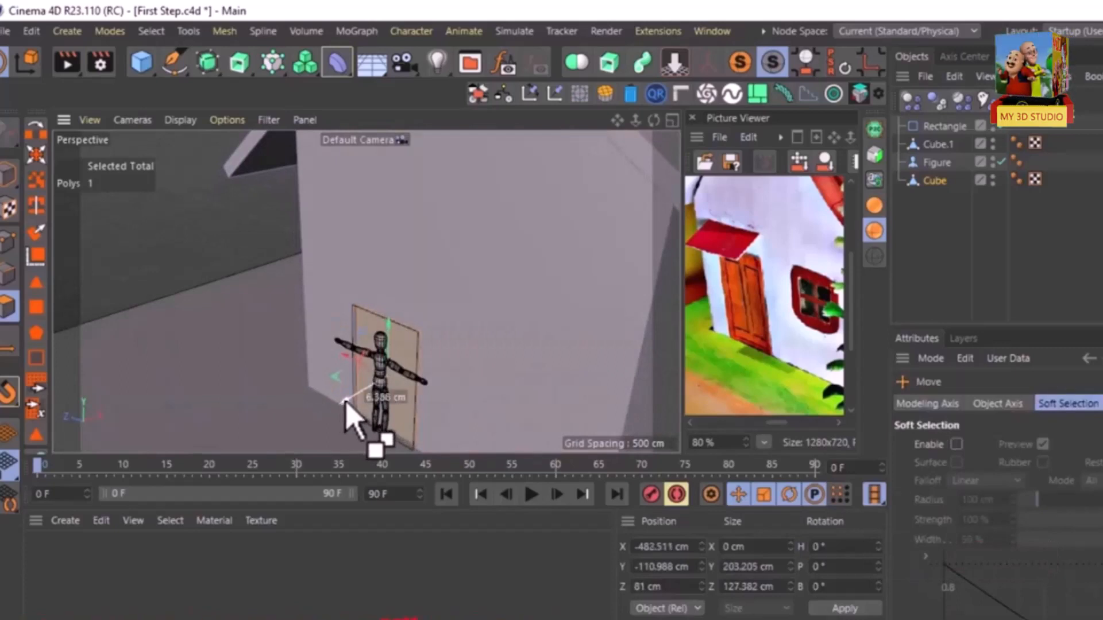
alt+drag(271, 400, 312, 357)
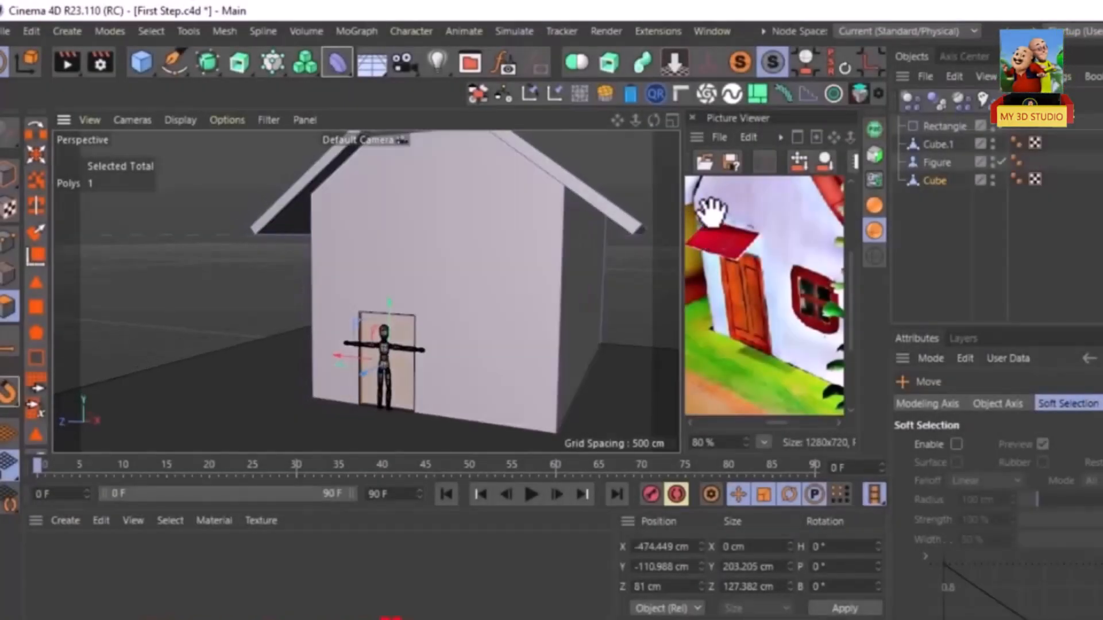
Step: Select the rectangle spline and move it beside the door opening, to about X -598 cm and Z -62 cm
alt+drag(597, 339, 519, 347)
alt+drag(439, 373, 468, 394)
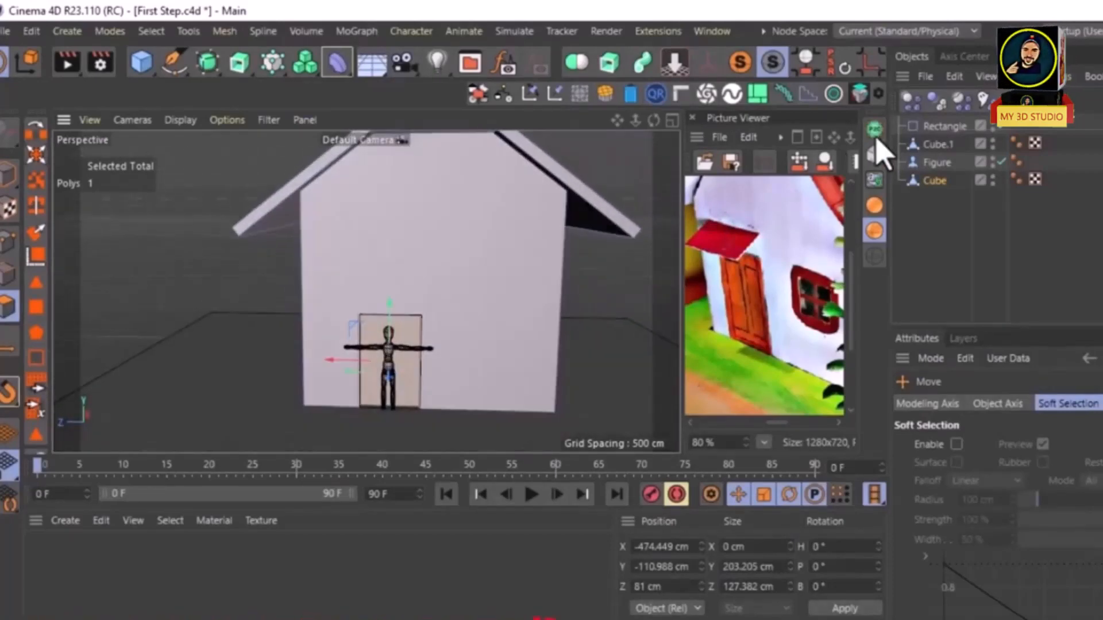
click(937, 127)
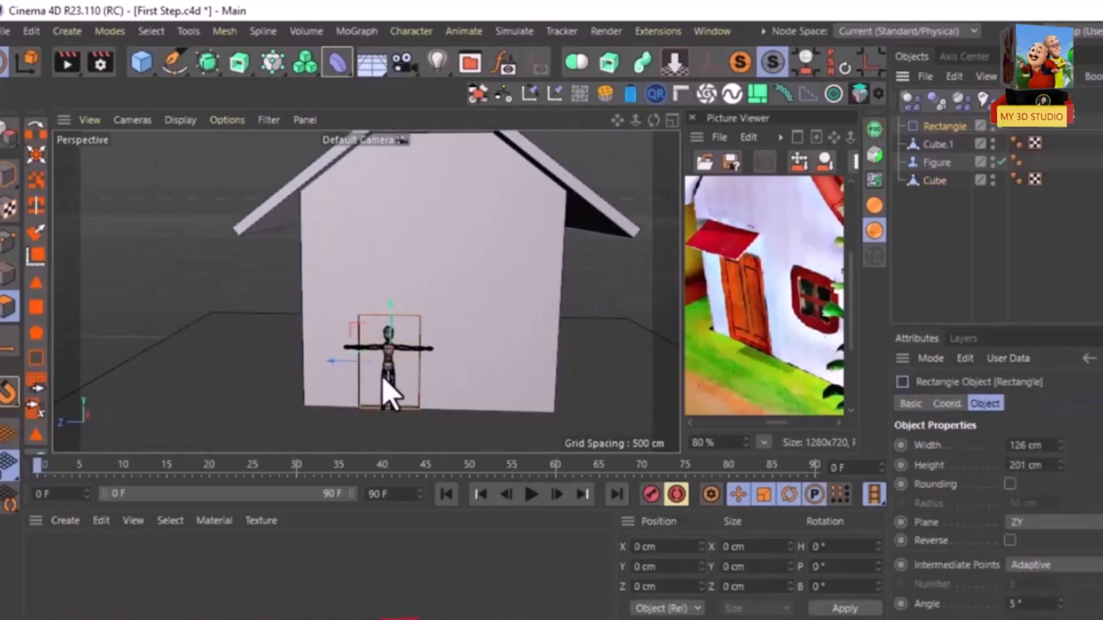
alt+drag(383, 380, 456, 327)
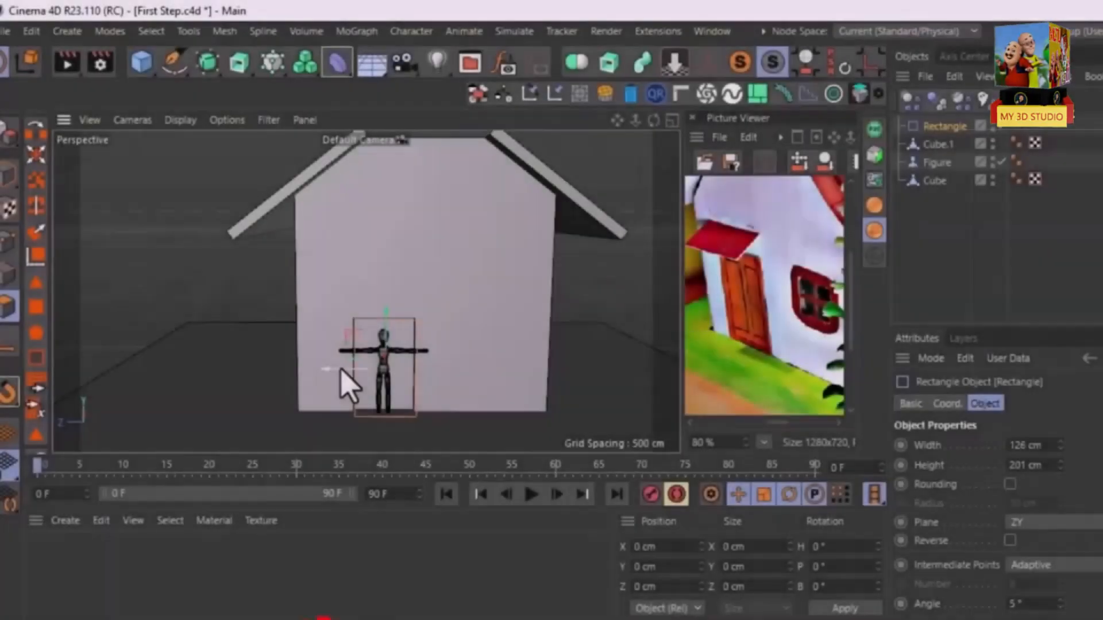
drag(348, 386, 335, 448)
drag(462, 357, 494, 322)
click(10, 181)
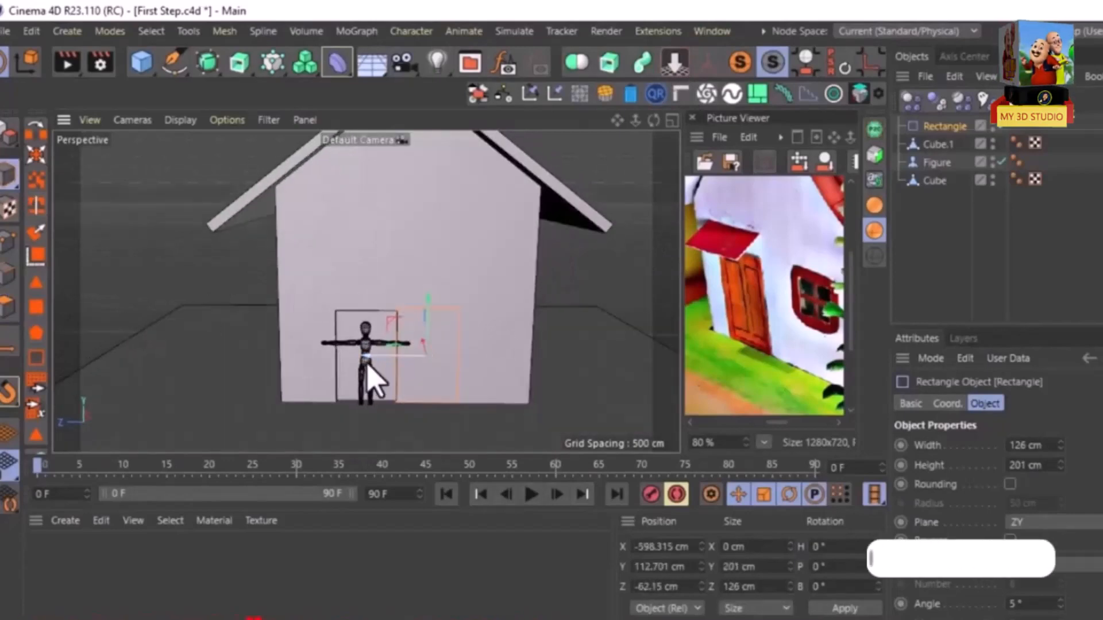
Step: Scale the rectangle spline down to a window size of about 90 cm wide and 100 cm high
key(t)
drag(367, 363, 336, 418)
click(936, 128)
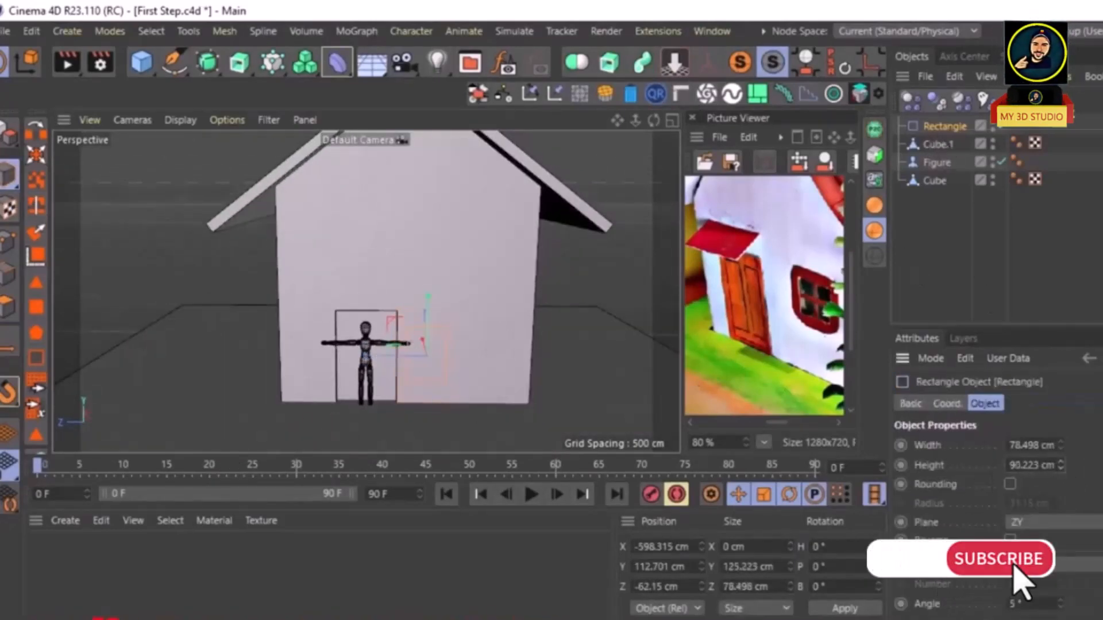
scroll(479, 349, up, 2)
drag(477, 350, 339, 445)
Step: Raise the window rectangle to about Y 156 cm and shift it to about X -580 cm and Z -87 cm
key(e)
drag(388, 340, 401, 343)
drag(425, 292, 426, 267)
alt+drag(425, 267, 463, 292)
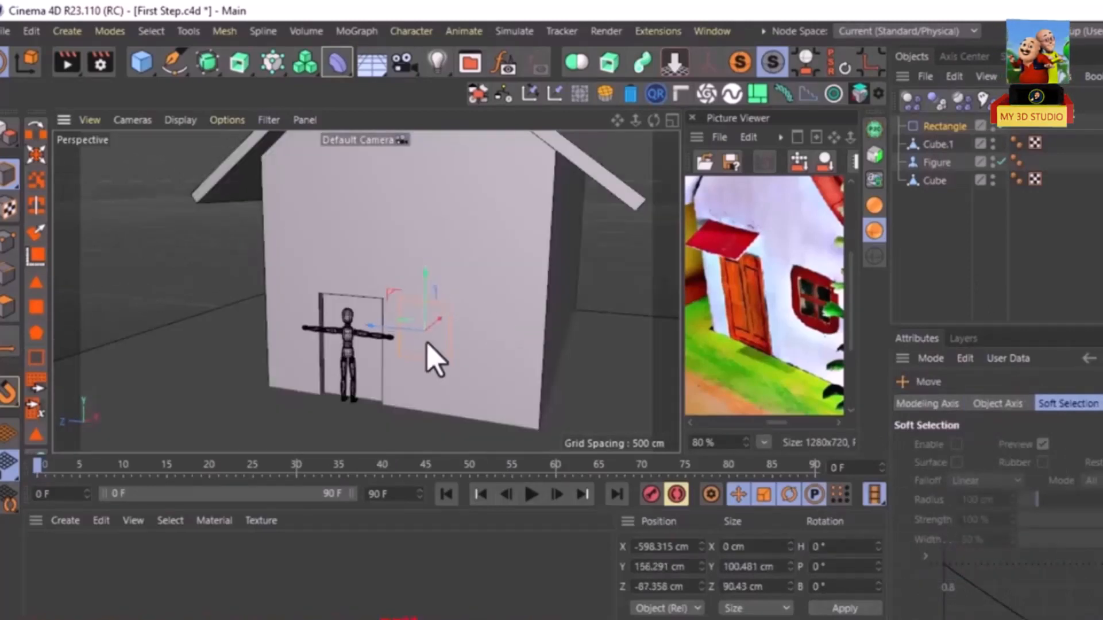
alt+drag(426, 343, 382, 367)
drag(453, 316, 458, 312)
alt+drag(458, 313, 508, 290)
scroll(786, 289, down, 2)
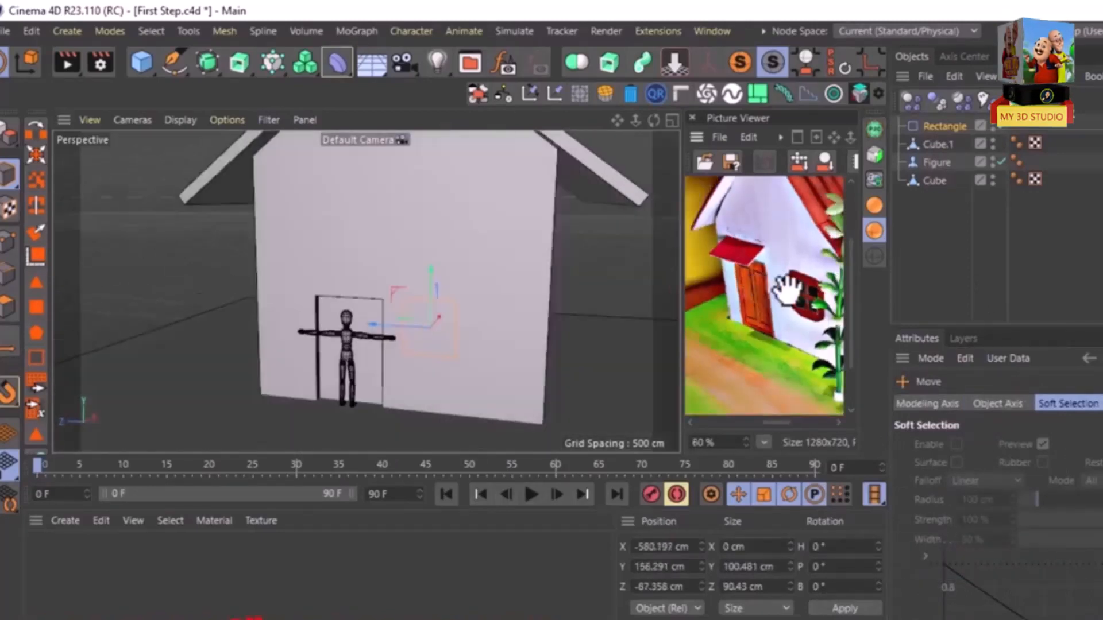
Step: Move the window rectangle farther from the door to about Z -137 cm and lower it to about Y 153 cm
drag(371, 325, 396, 328)
alt+drag(396, 328, 393, 373)
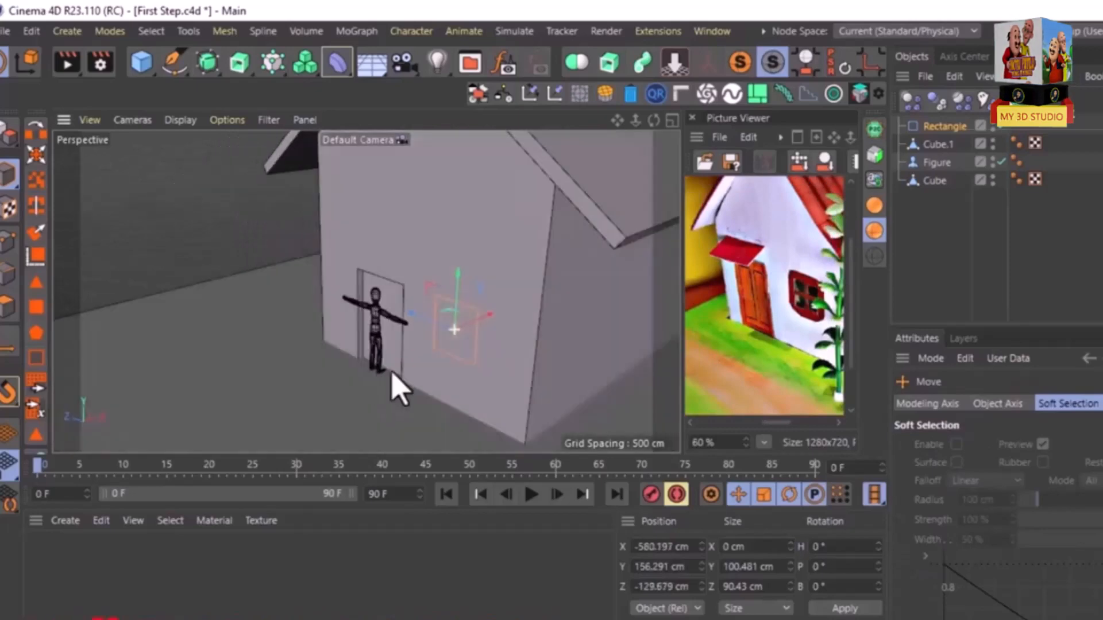
drag(488, 315, 491, 321)
alt+drag(437, 384, 519, 356)
scroll(750, 305, down, 1)
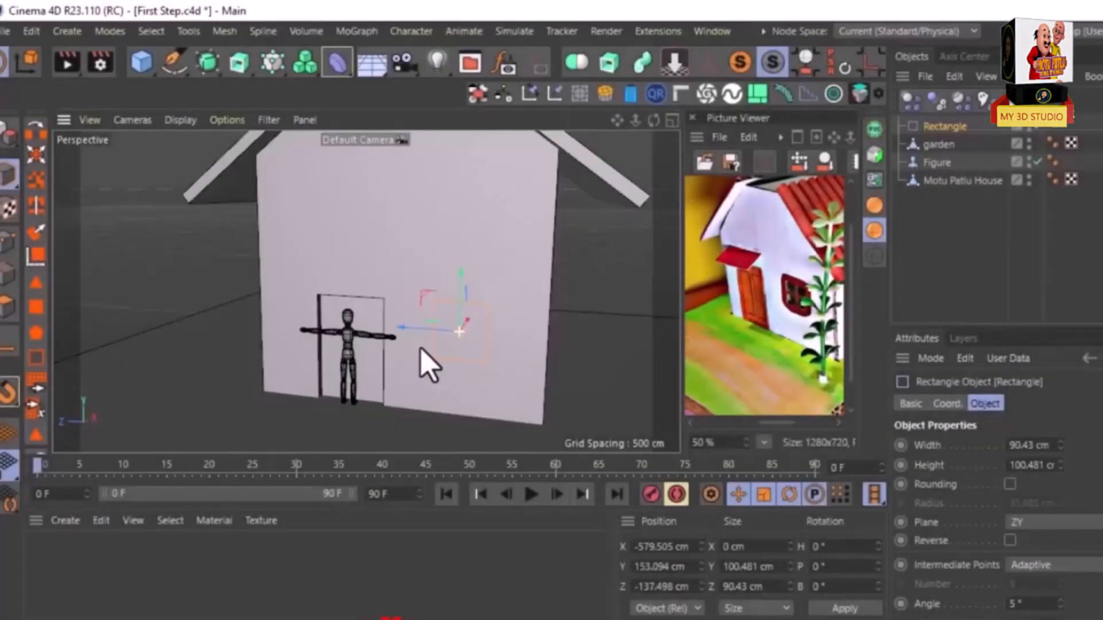
alt+drag(419, 353, 440, 373)
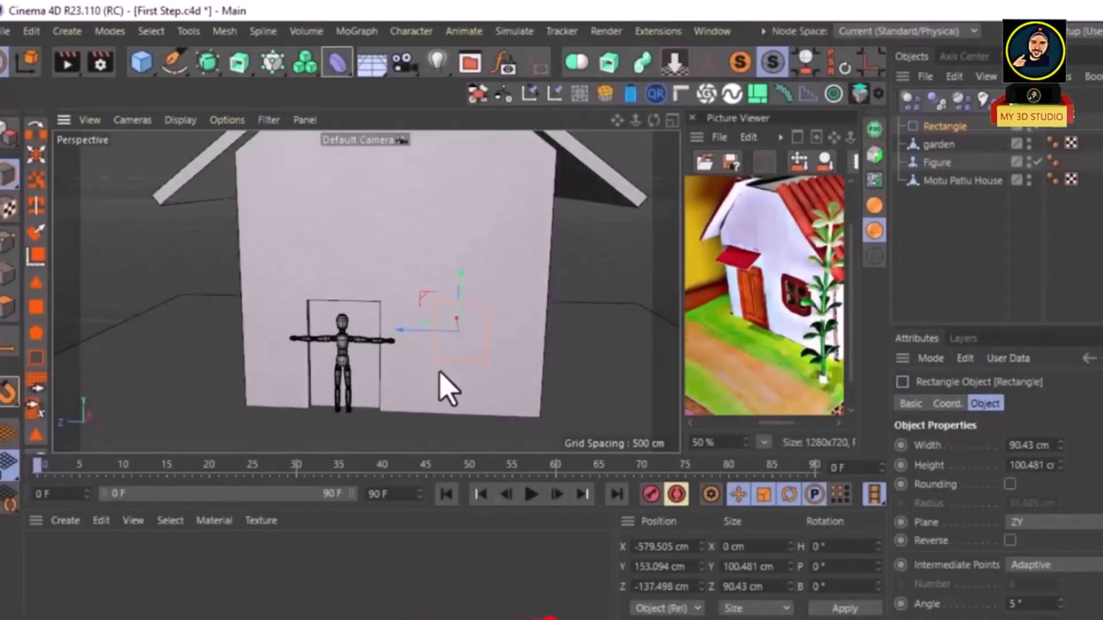
Step: Select the front wall polygons of the Motu Patlu House and cut the window rectangle's outline into them with Line Cut
click(8, 306)
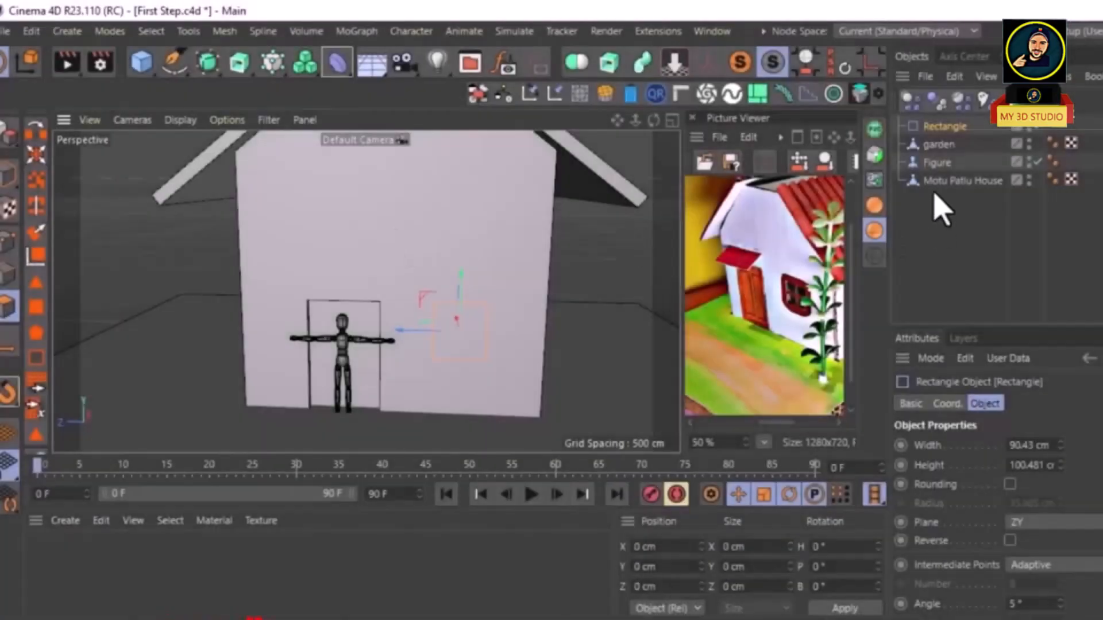
click(957, 181)
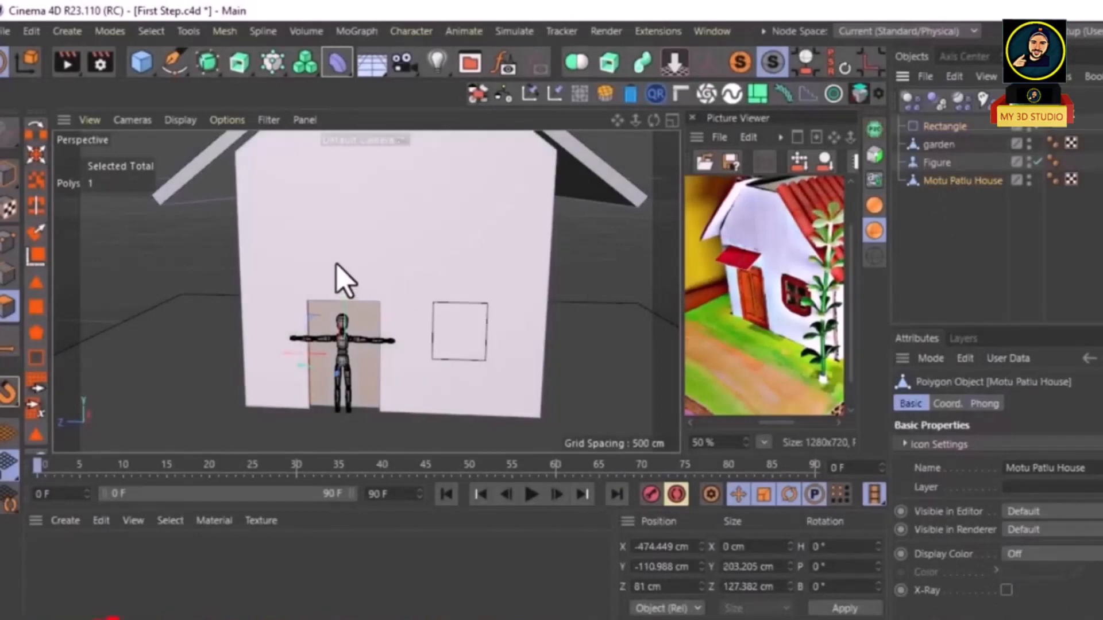
click(306, 286)
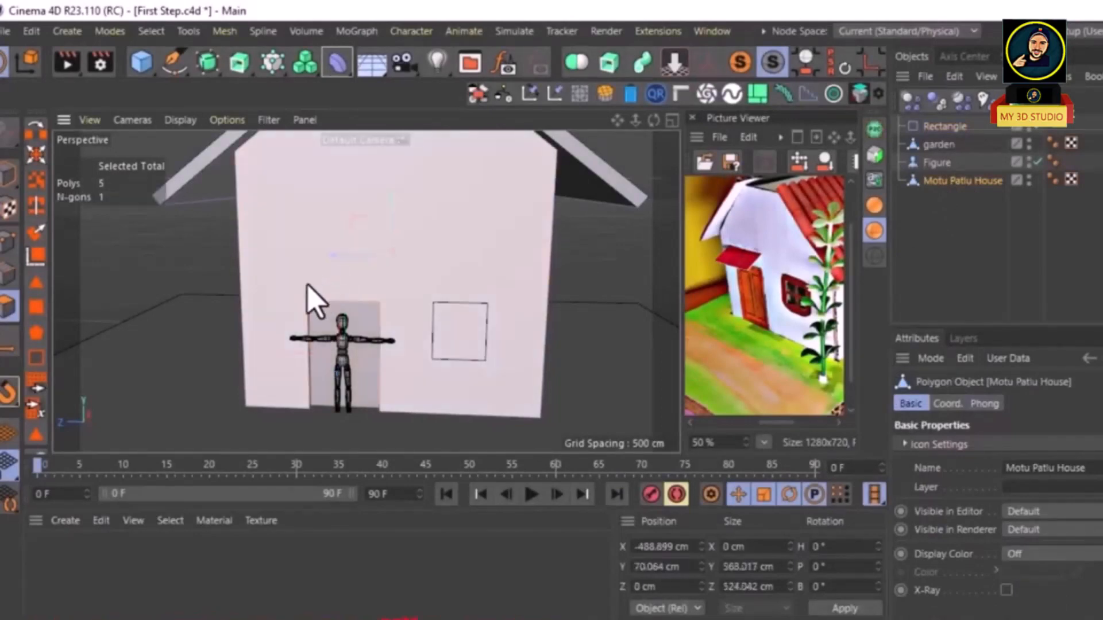
alt+drag(397, 285, 390, 309)
scroll(507, 335, up, 2)
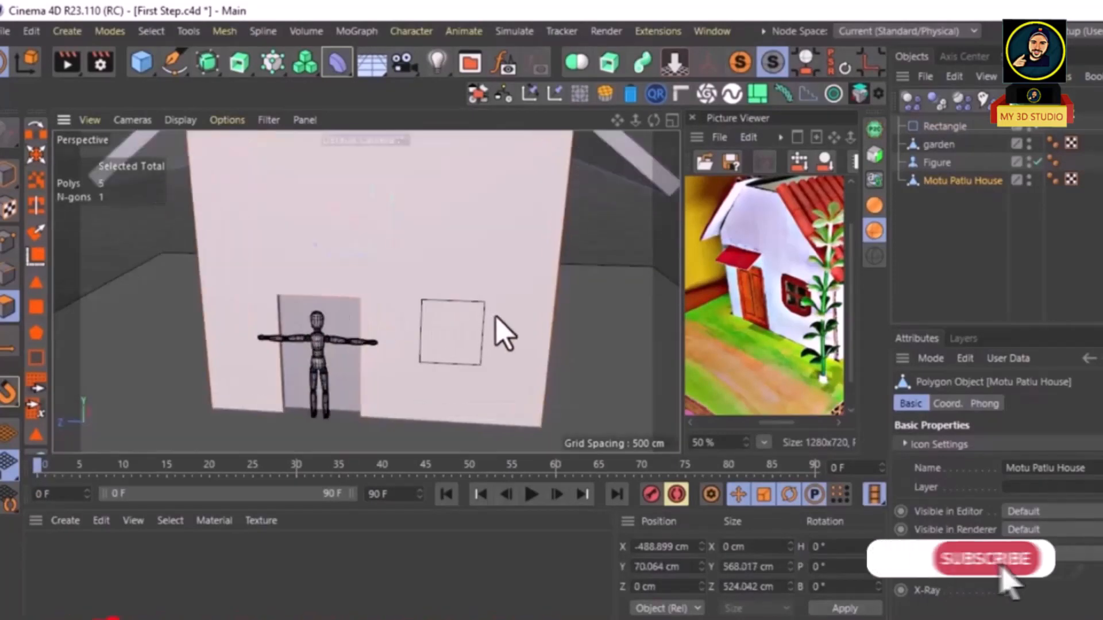
right_click(480, 317)
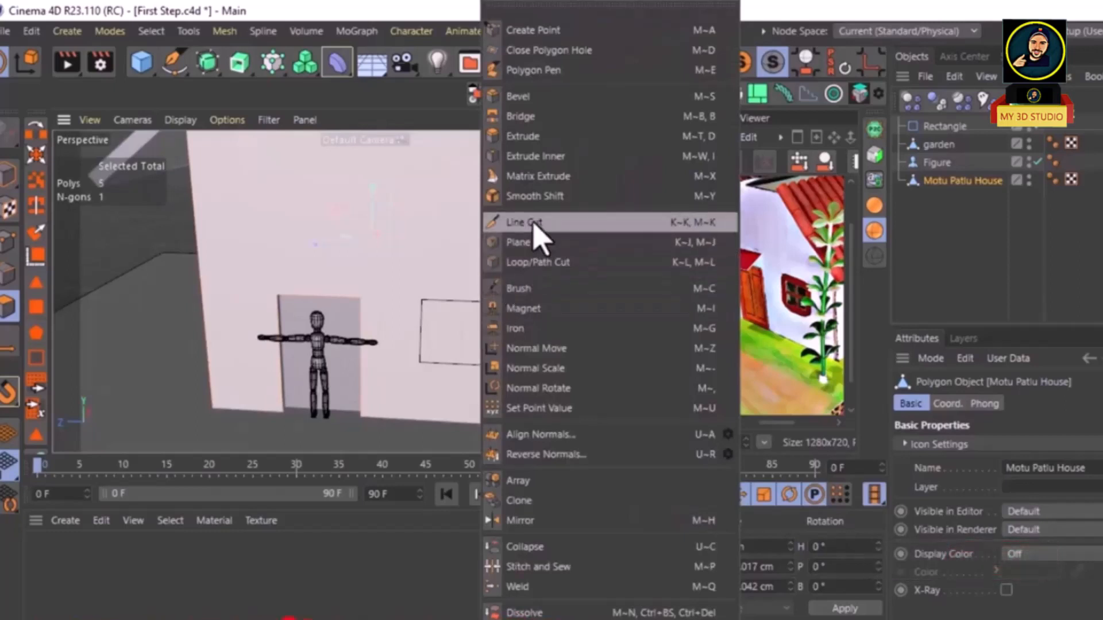
click(534, 222)
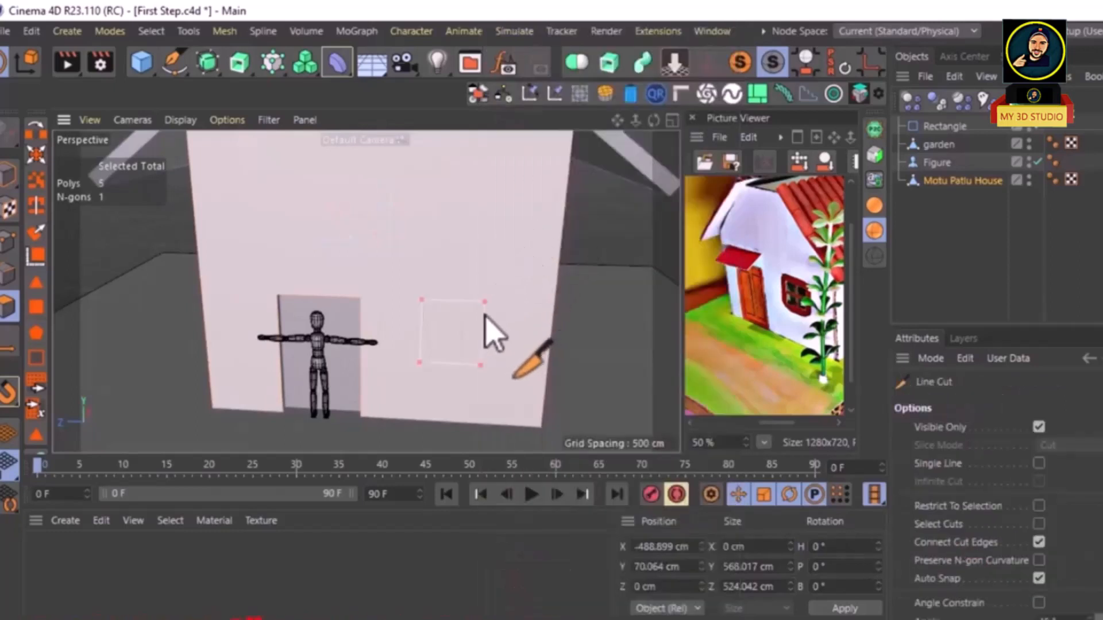
key(e)
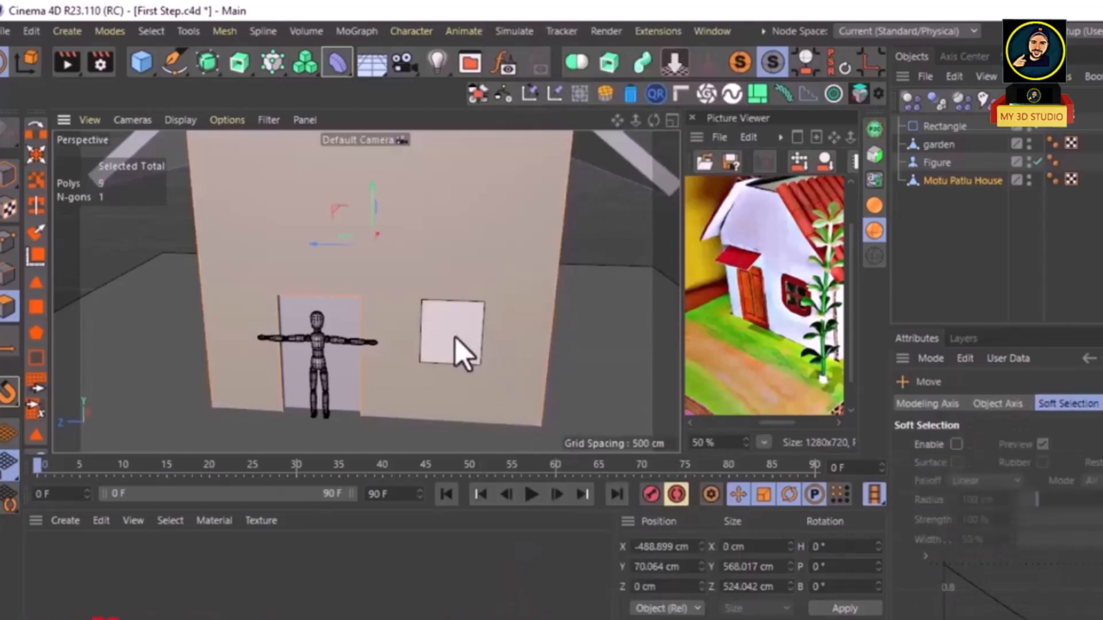
Step: Select the window-shaped polygon in the front wall and move it inward to recess the window
click(462, 348)
alt+drag(457, 394, 342, 400)
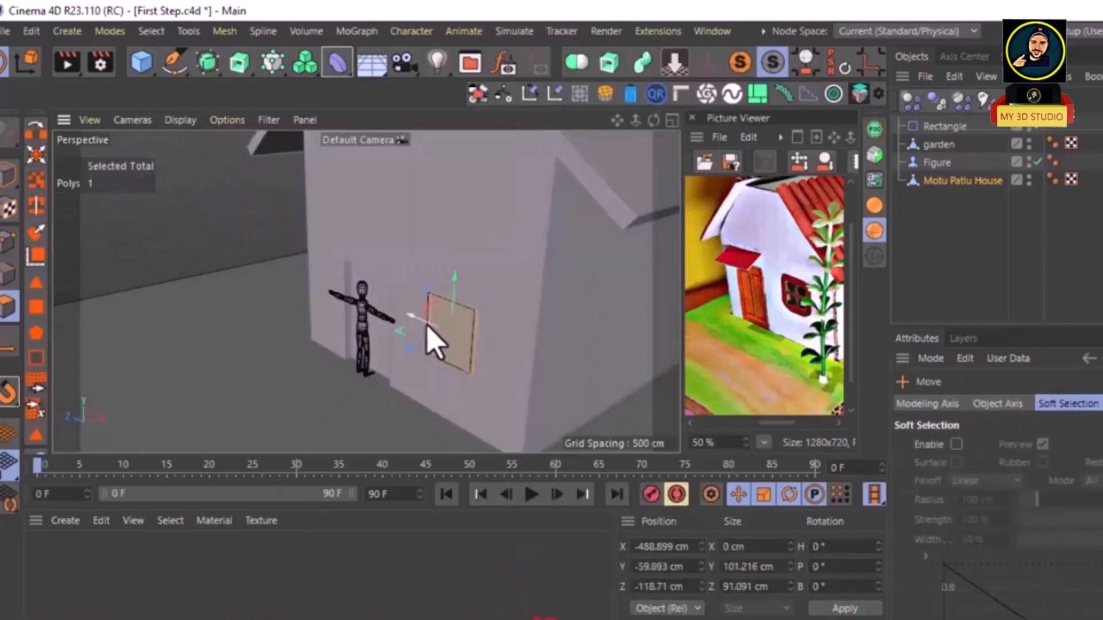
drag(422, 352, 426, 350)
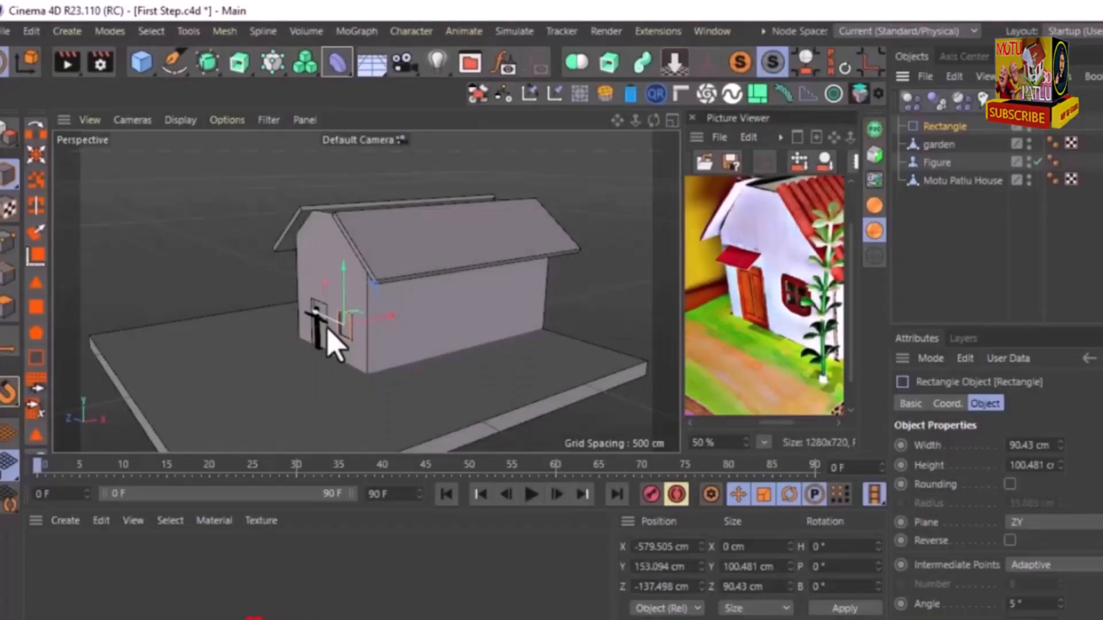
Step: Add a cube above the door as an awning slab about 153 cm deep, 7 cm thick and 200 cm wide
alt+drag(323, 347, 458, 344)
alt+drag(275, 345, 293, 345)
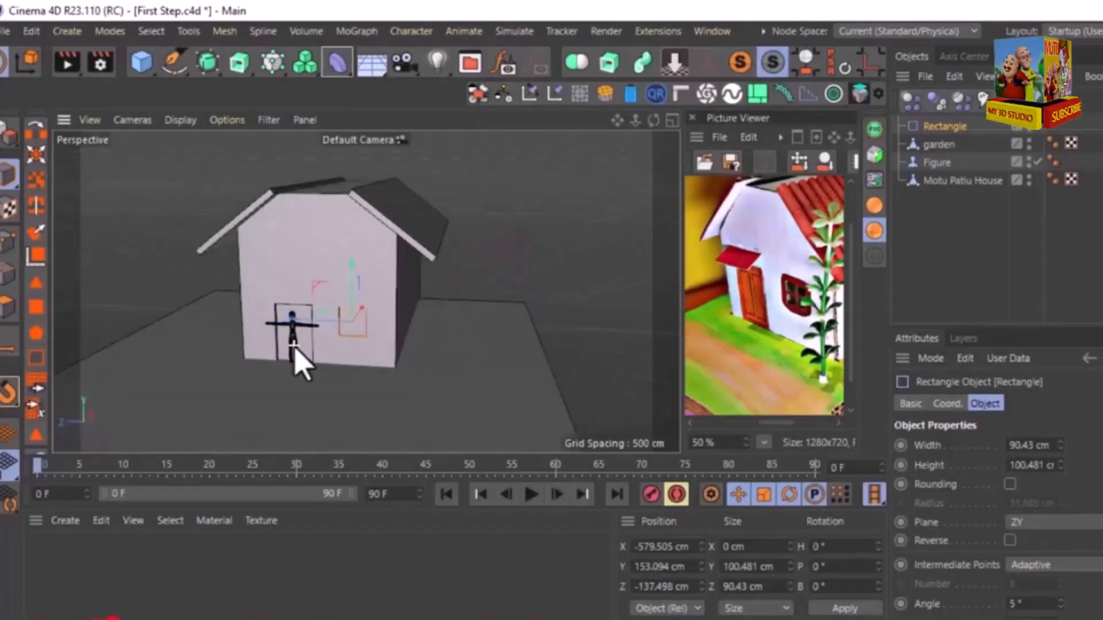
alt+right_drag(293, 345, 348, 346)
alt+drag(347, 346, 313, 345)
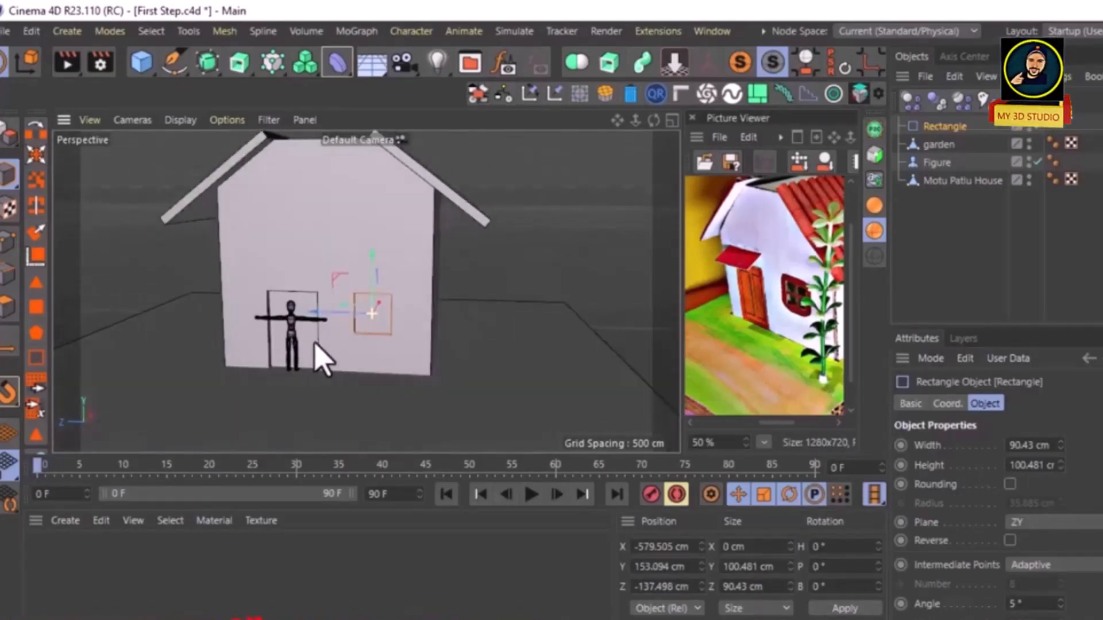
scroll(337, 309, down, 4)
alt+drag(336, 302, 362, 341)
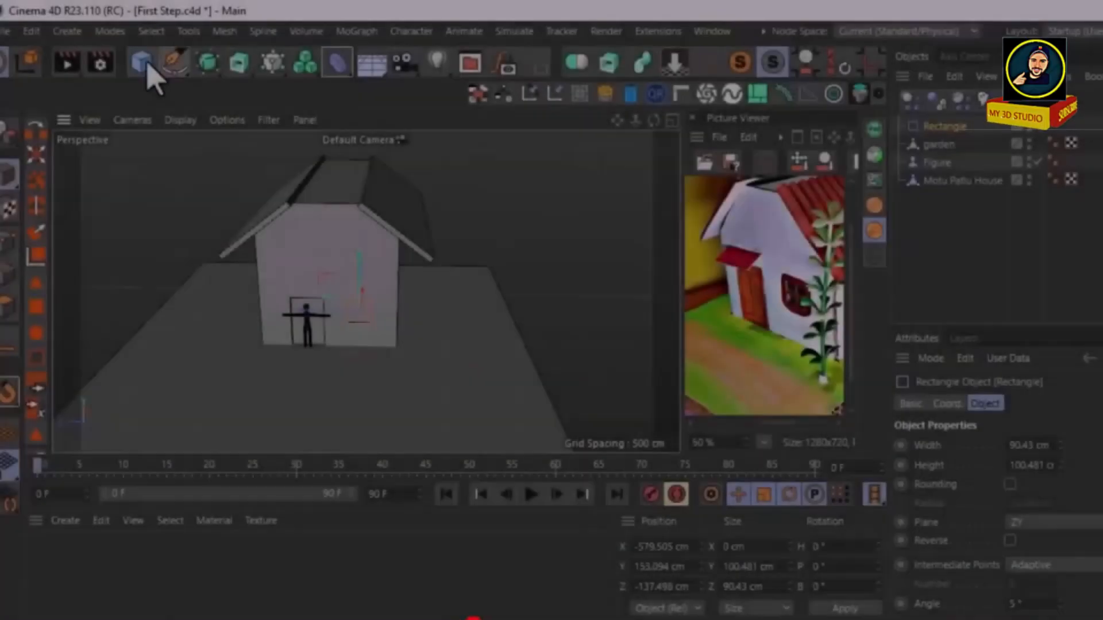
click(143, 60)
drag(287, 334, 266, 337)
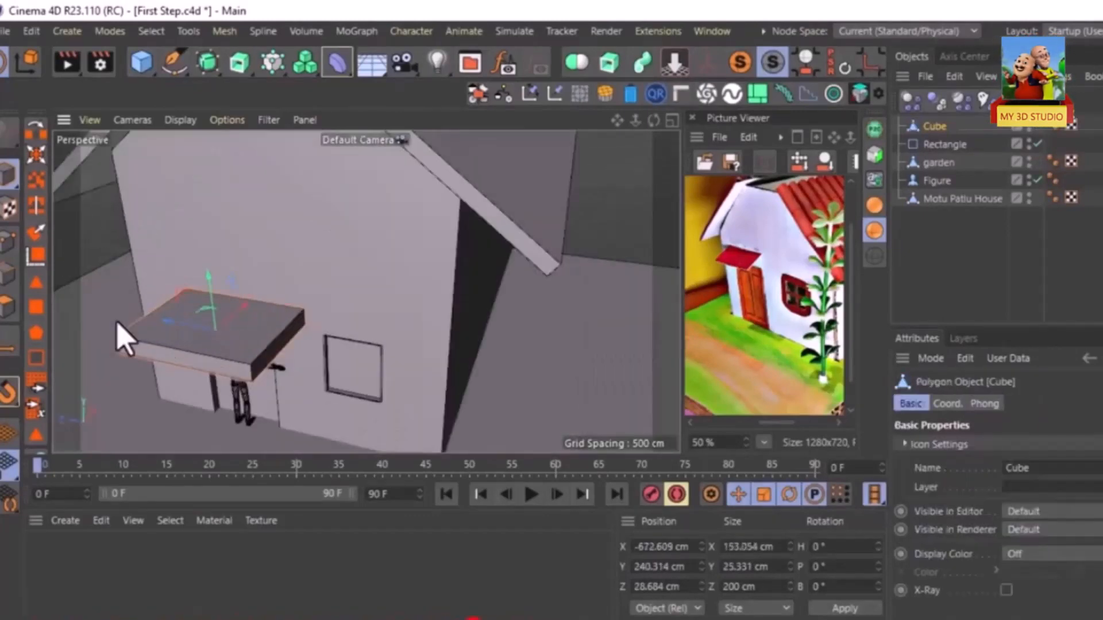
click(126, 333)
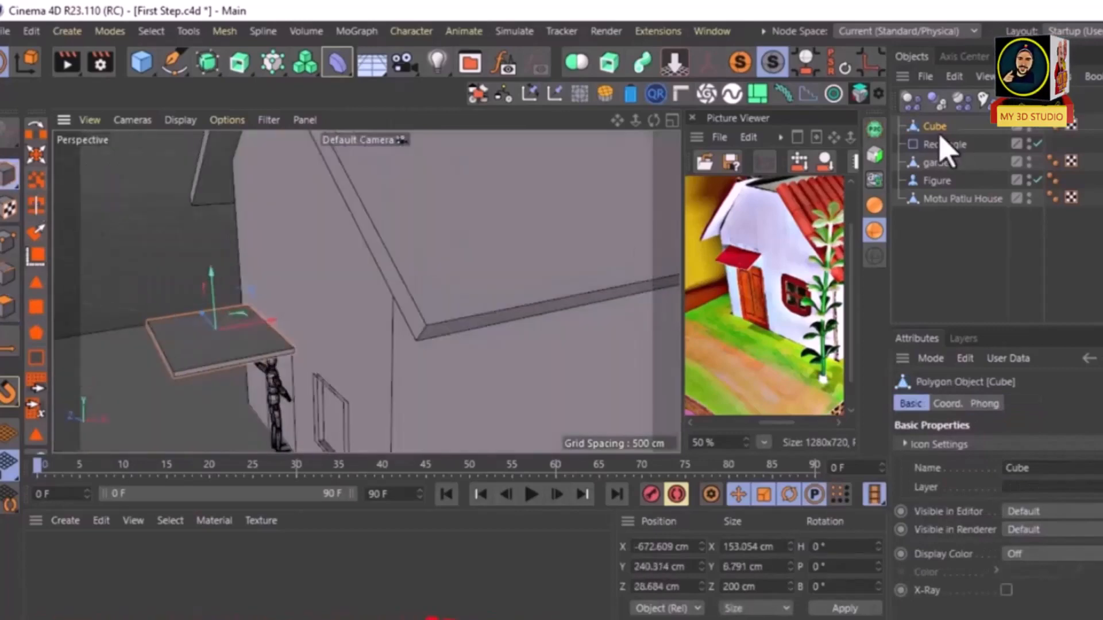
Step: Rename the awning slab to "shade" and move it to about X -648 cm and Z 48 cm
double_click(937, 126)
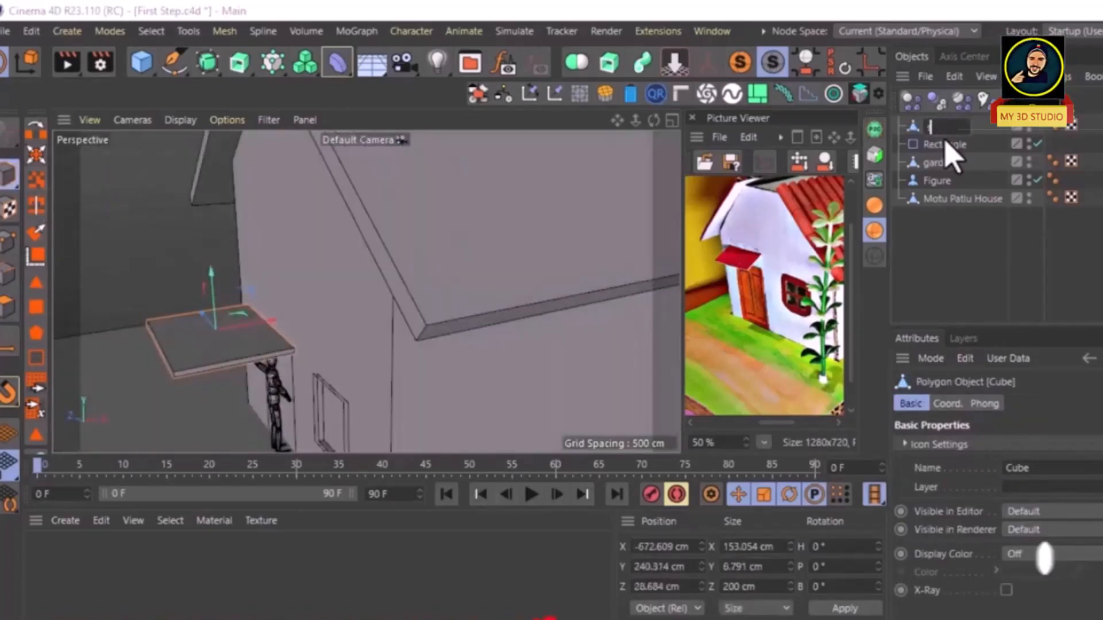
text(shade)
key(Return)
click(946, 404)
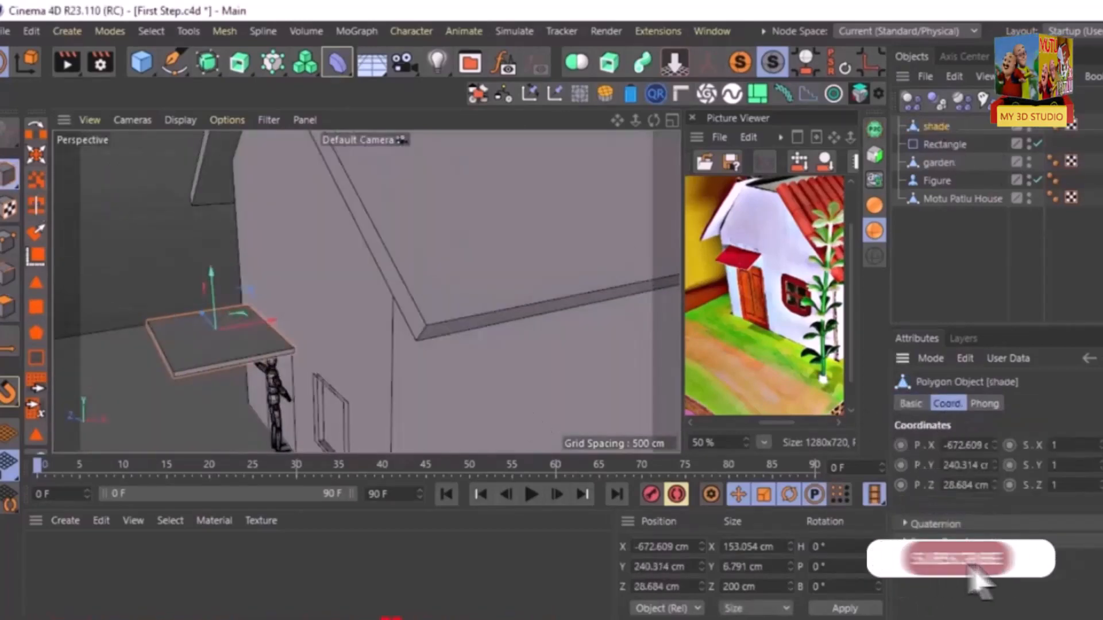
drag(1100, 446, 1100, 448)
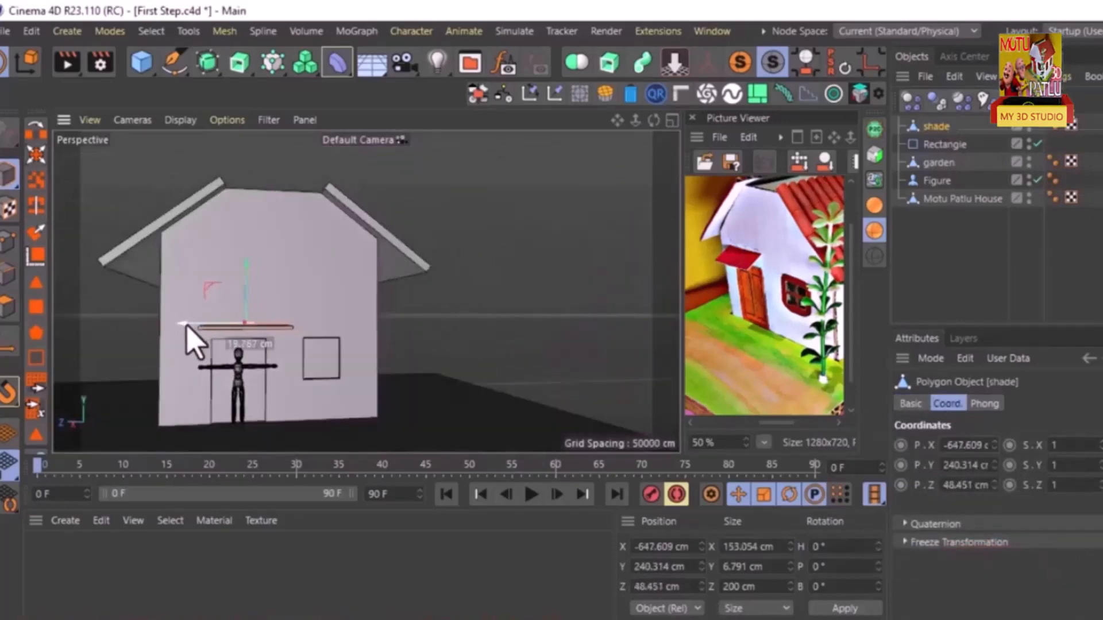
Step: Tilt the shade down over the door by setting its bank rotation to -12°
alt+drag(193, 342, 190, 414)
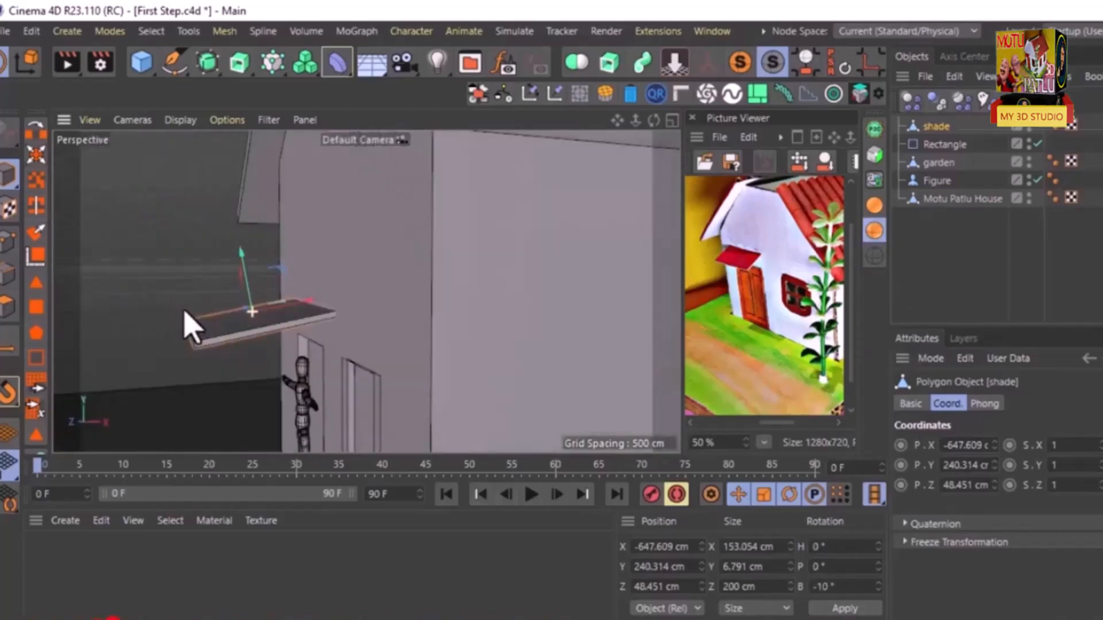
alt+drag(417, 287, 276, 322)
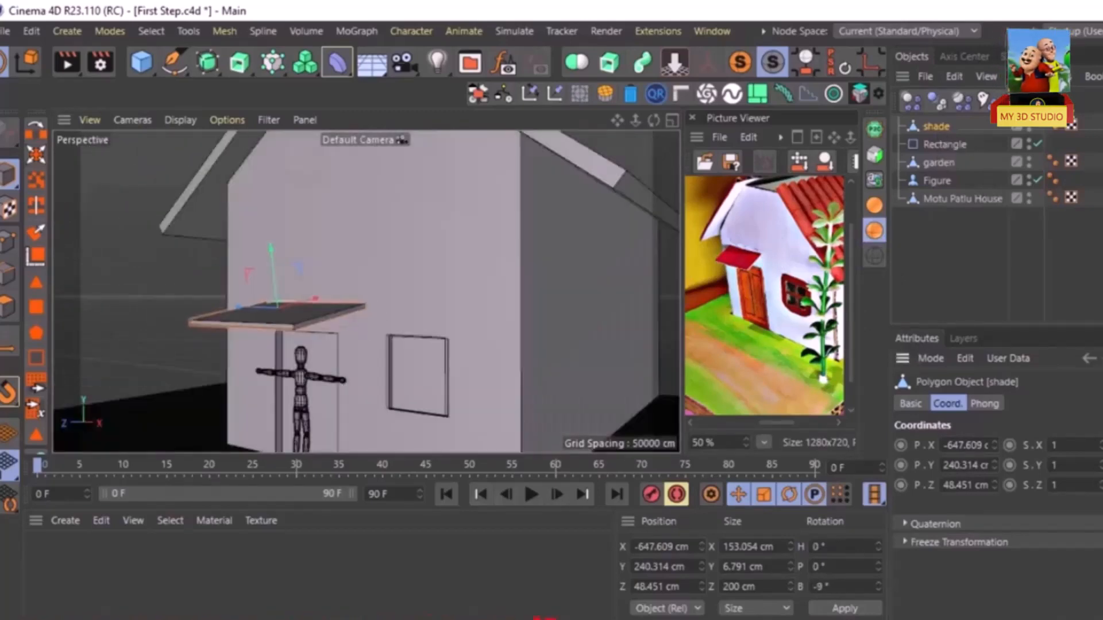
drag(878, 586, 878, 590)
Step: Move the shade's front edge polygon toward the wall to shorten it to about 92 cm, and shift the shade to about Z 64 cm
alt+drag(437, 350, 376, 402)
mouse_move(259, 350)
alt+mouse_down()
mouse_move(298, 349)
mouse_move(276, 353)
alt+mouse_up()
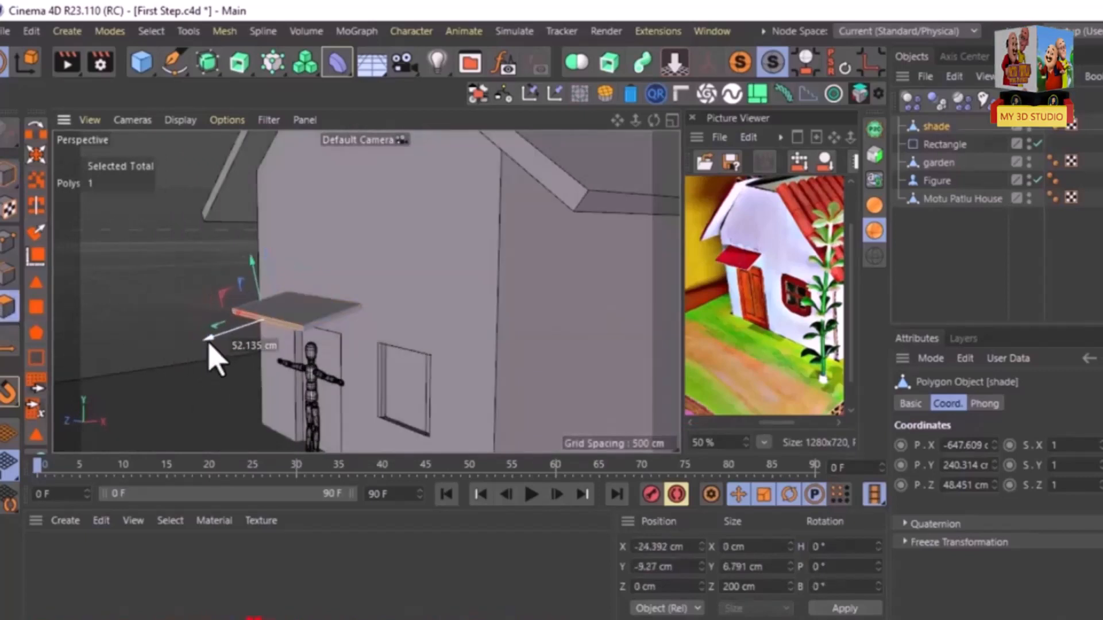
alt+drag(224, 390, 195, 354)
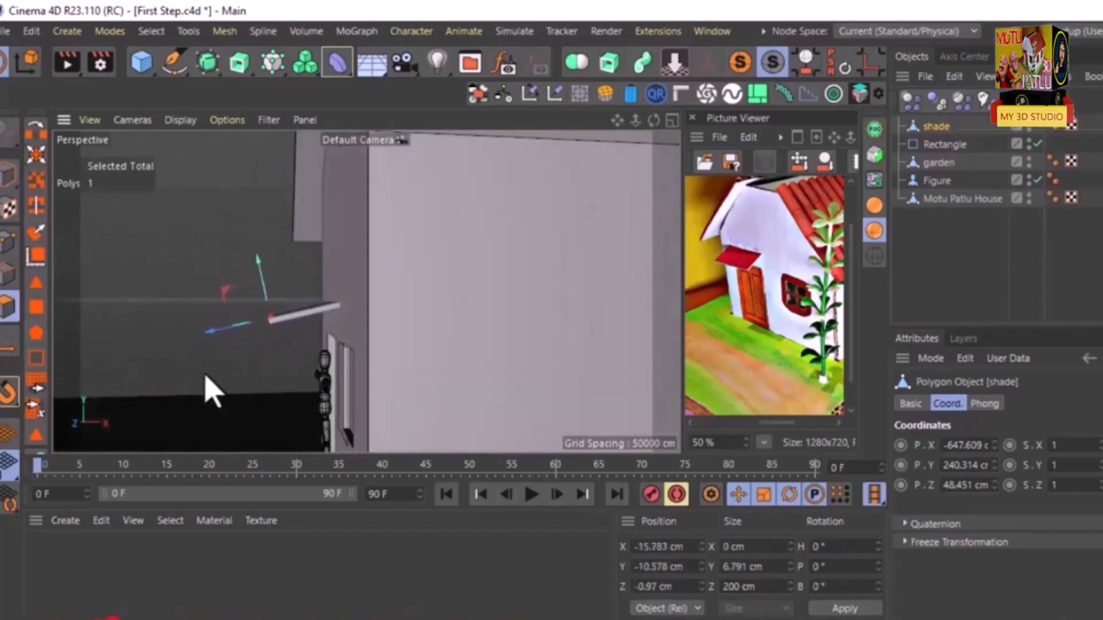
alt+drag(212, 391, 210, 311)
mouse_move(205, 394)
alt+mouse_down()
mouse_move(136, 429)
mouse_move(313, 368)
mouse_move(198, 389)
mouse_move(174, 381)
mouse_move(221, 381)
mouse_move(209, 374)
alt+mouse_up()
scroll(197, 389, down, 4)
scroll(402, 353, up, 3)
alt+drag(402, 352, 284, 278)
scroll(332, 249, down, 3)
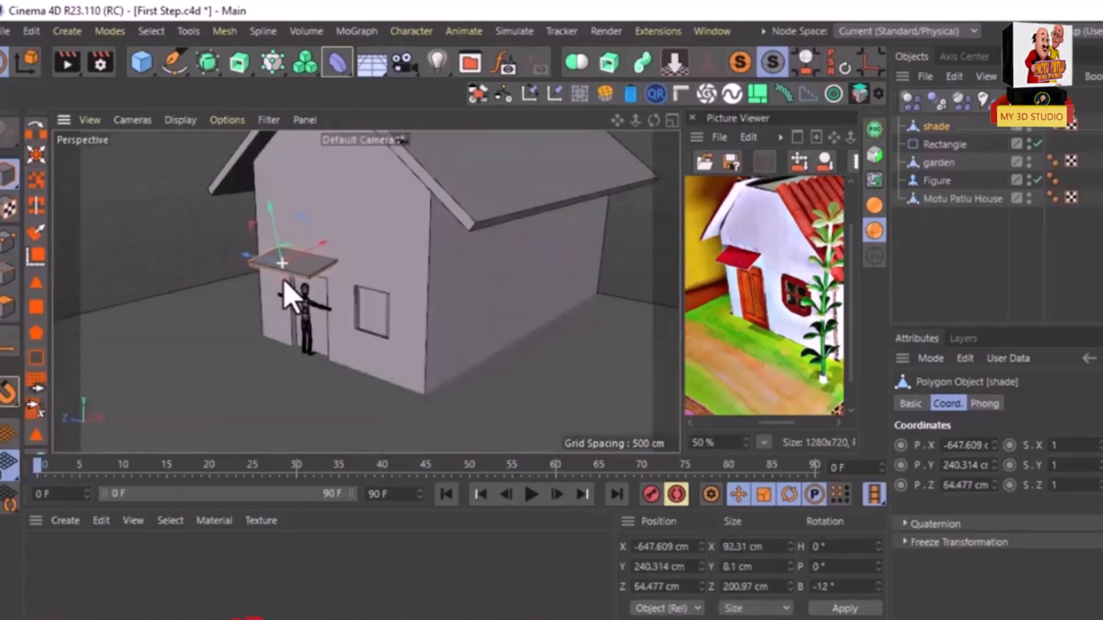
Step: Move the window rectangle spline in front of the house's side wall at about X -418 cm, Z -327 cm and set its heading to 90°
alt+drag(283, 278, 239, 252)
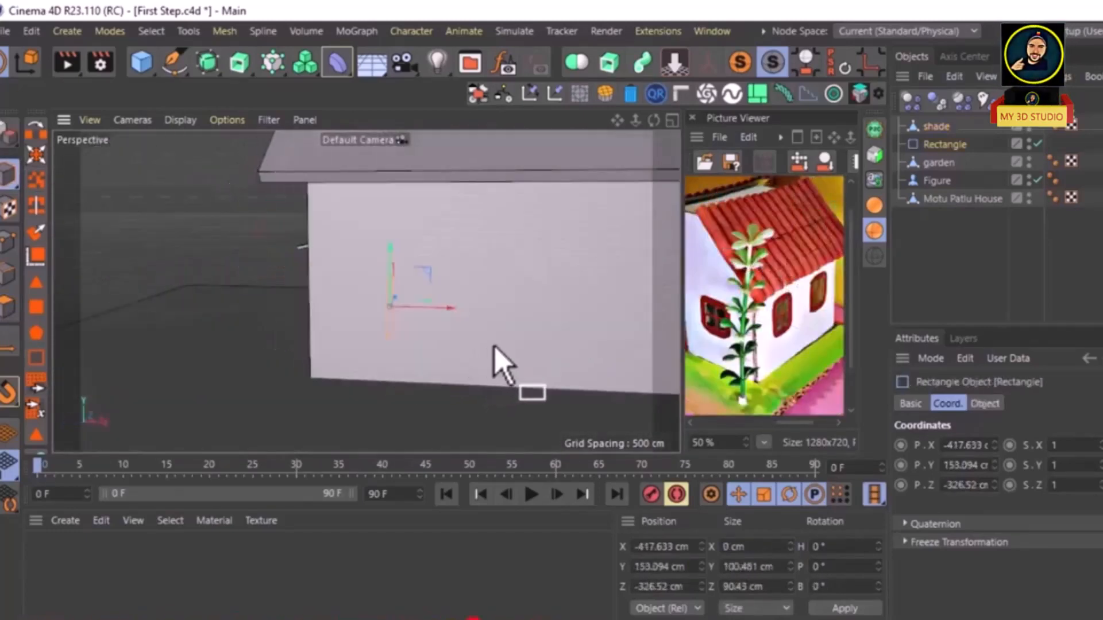
scroll(421, 353, down, 1)
scroll(421, 355, down, 6)
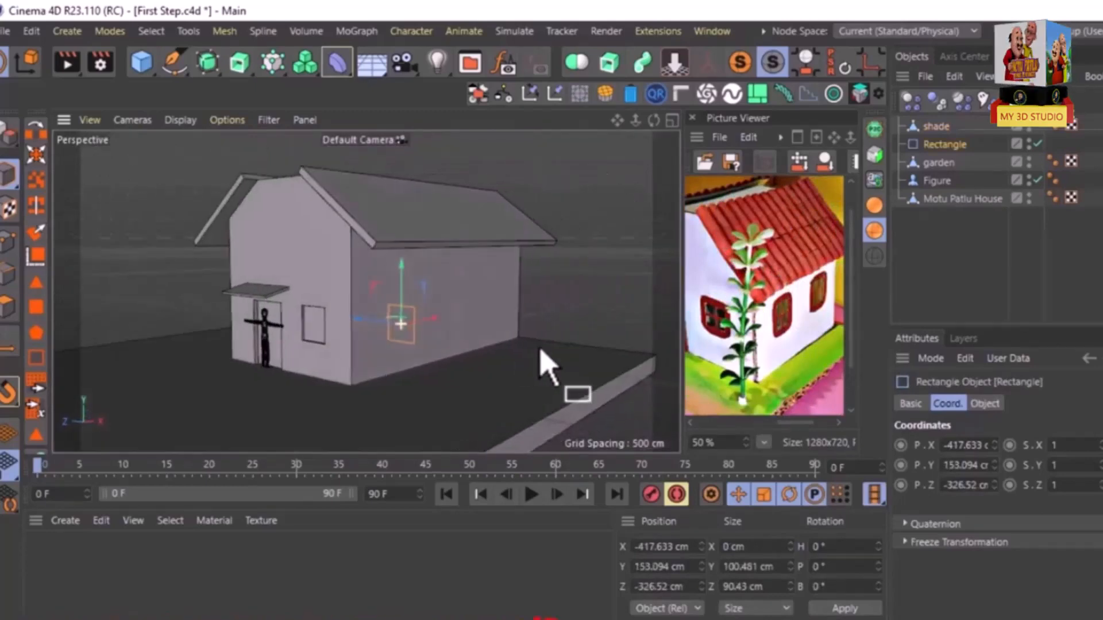
alt+drag(542, 349, 414, 365)
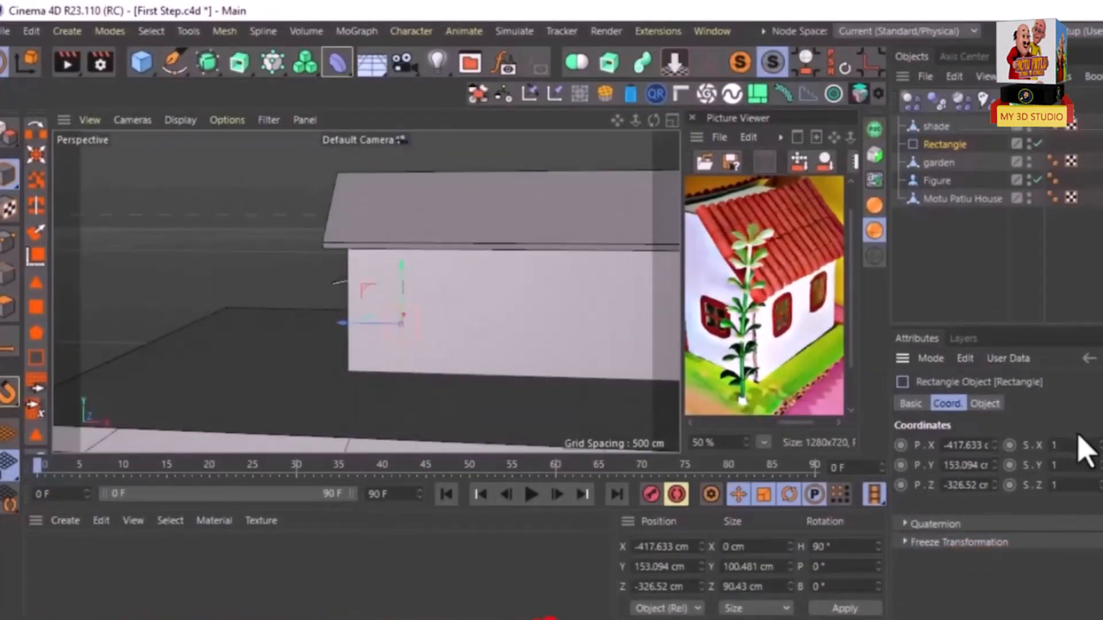
Step: Move the rectangle spline along the side wall to about X -254 cm to position the first side window
scroll(504, 369, up, 3)
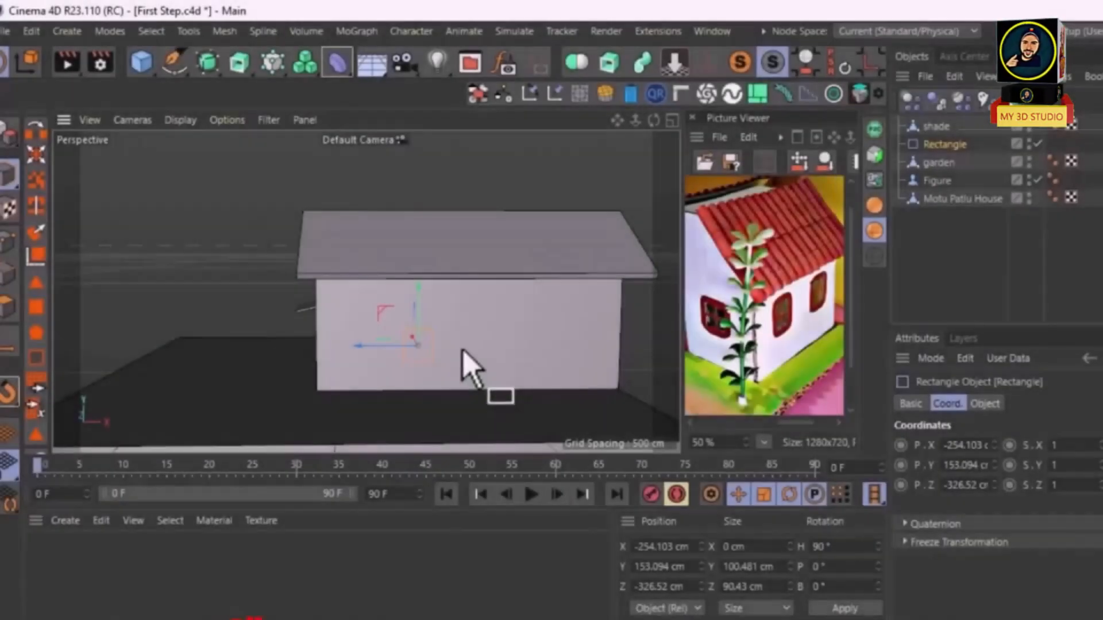
scroll(399, 362, up, 4)
alt+drag(383, 360, 342, 340)
key(e)
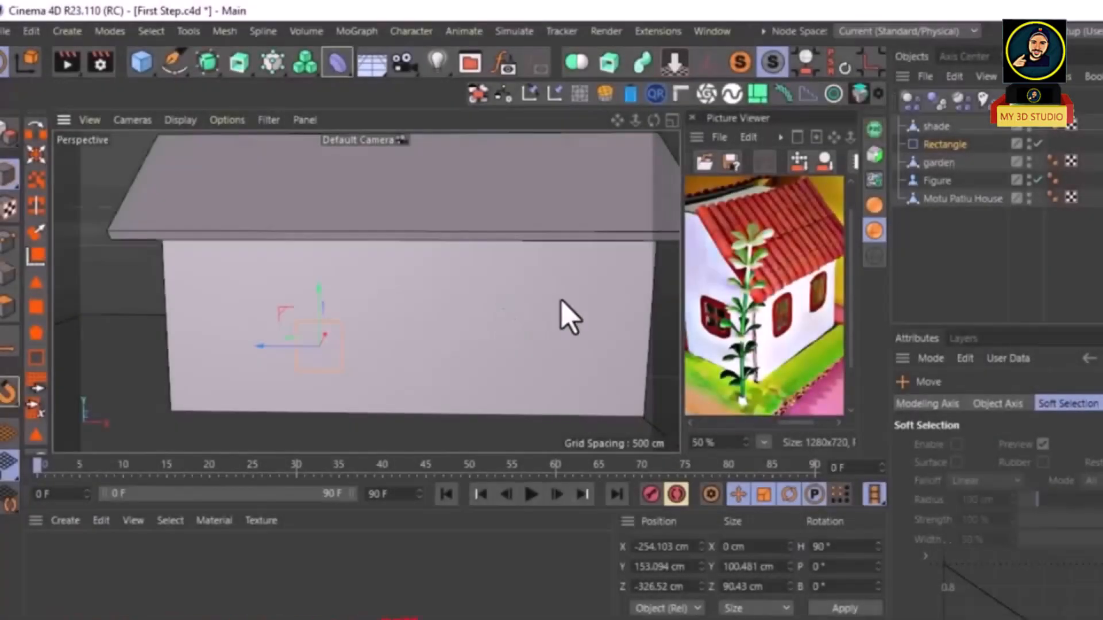
Step: Cut the rectangle spline's outline into the side wall of Motu Patlu House with the Line Cut tool
click(958, 201)
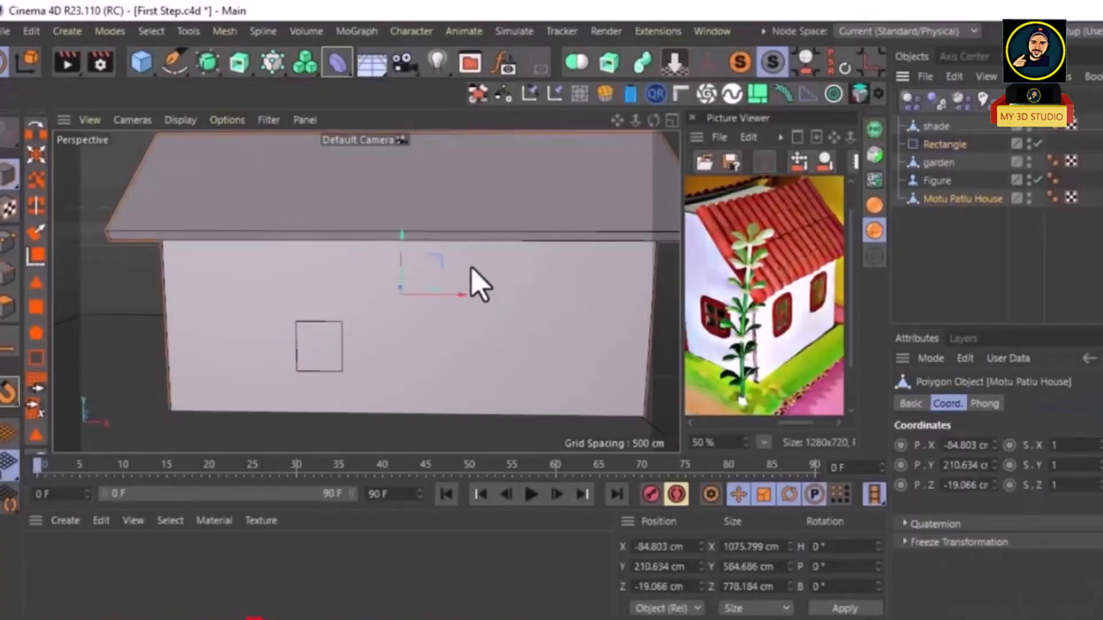
click(8, 308)
click(173, 299)
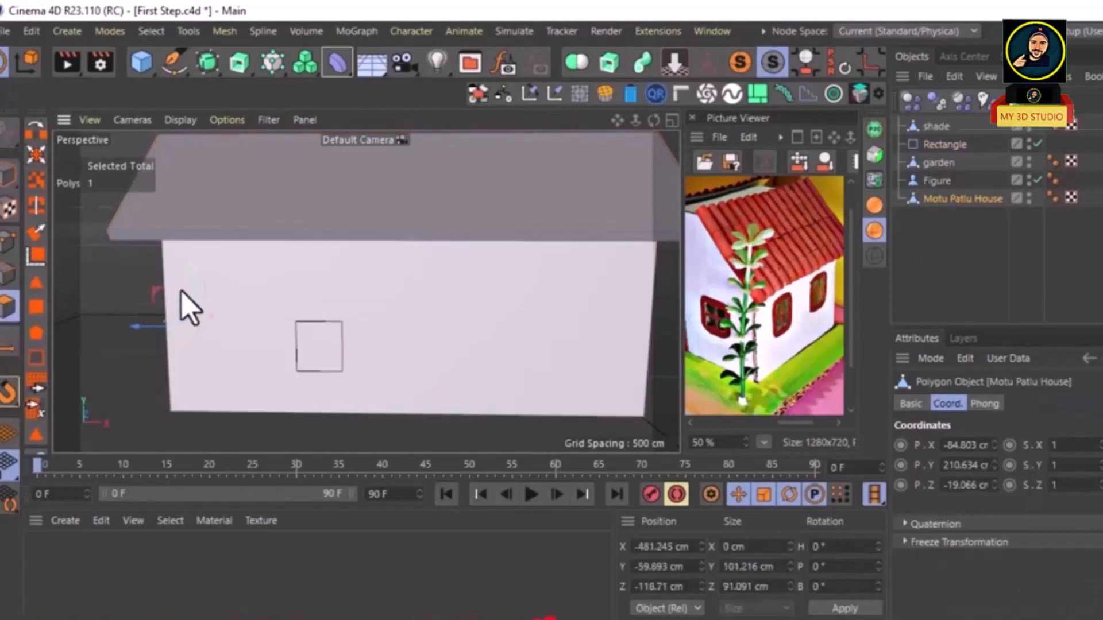
right_click(190, 311)
click(219, 217)
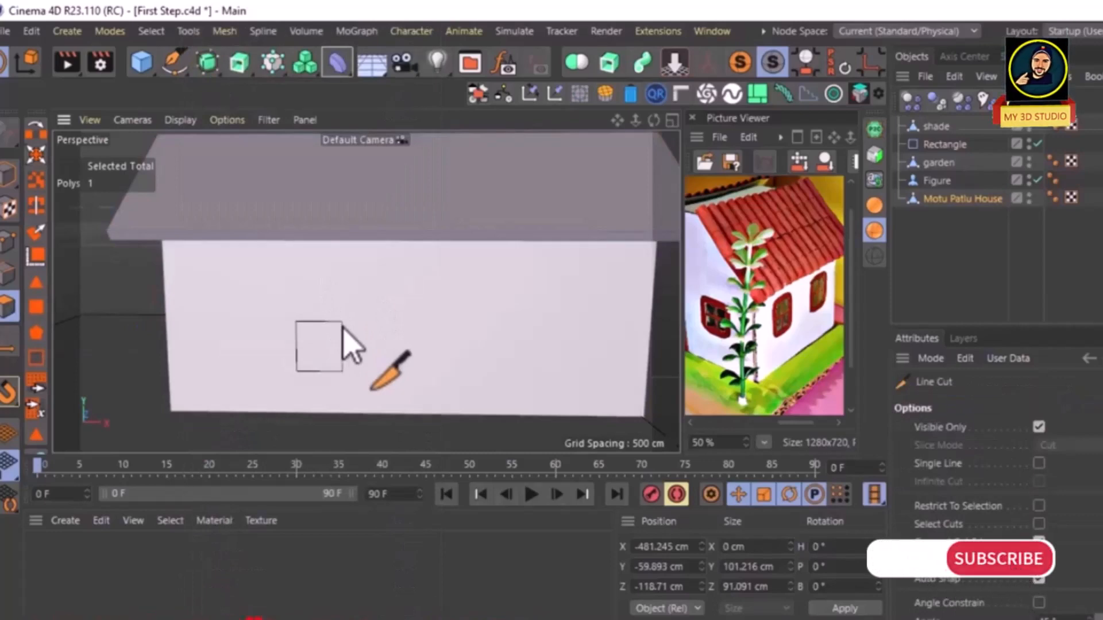
click(343, 326)
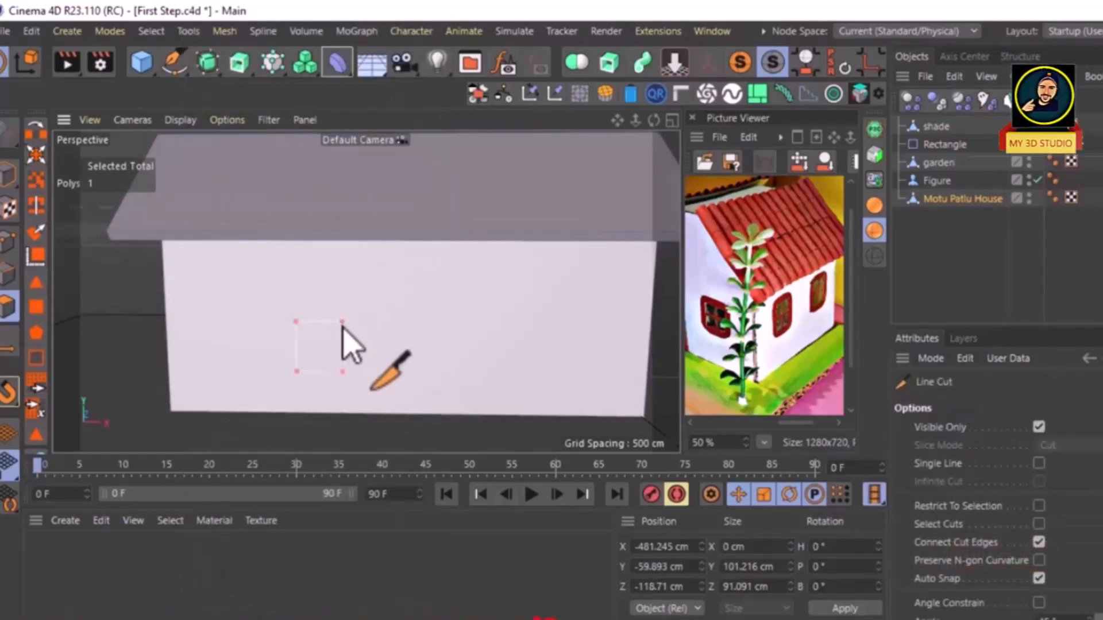
click(342, 323)
key(Escape)
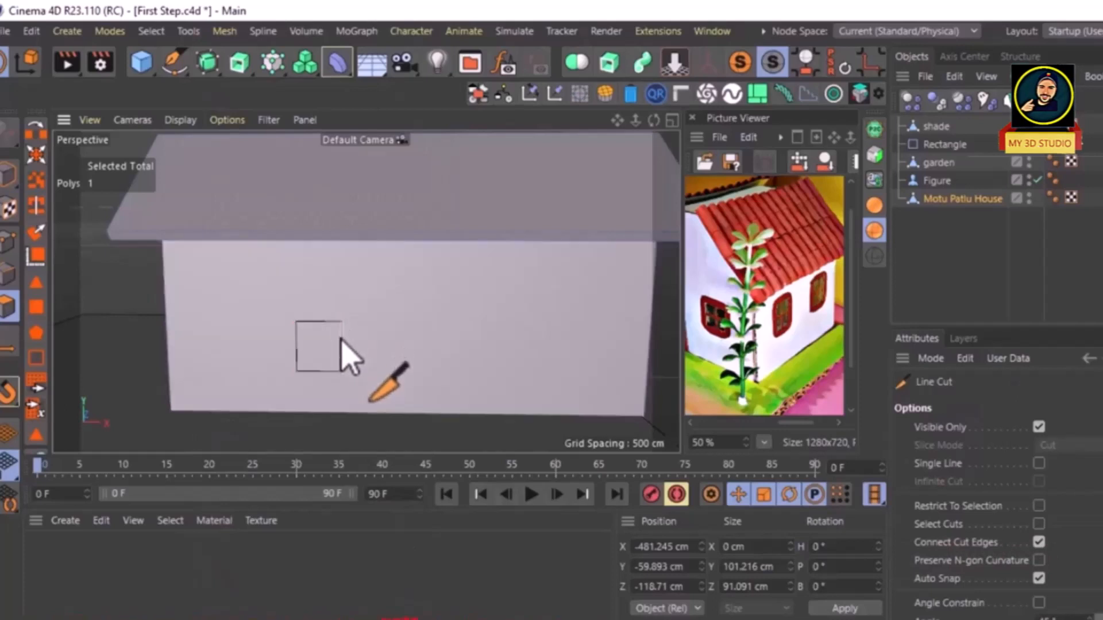
Step: Select the newly cut window polygon on the side wall and push it inward to recess the opening
key(e)
click(329, 344)
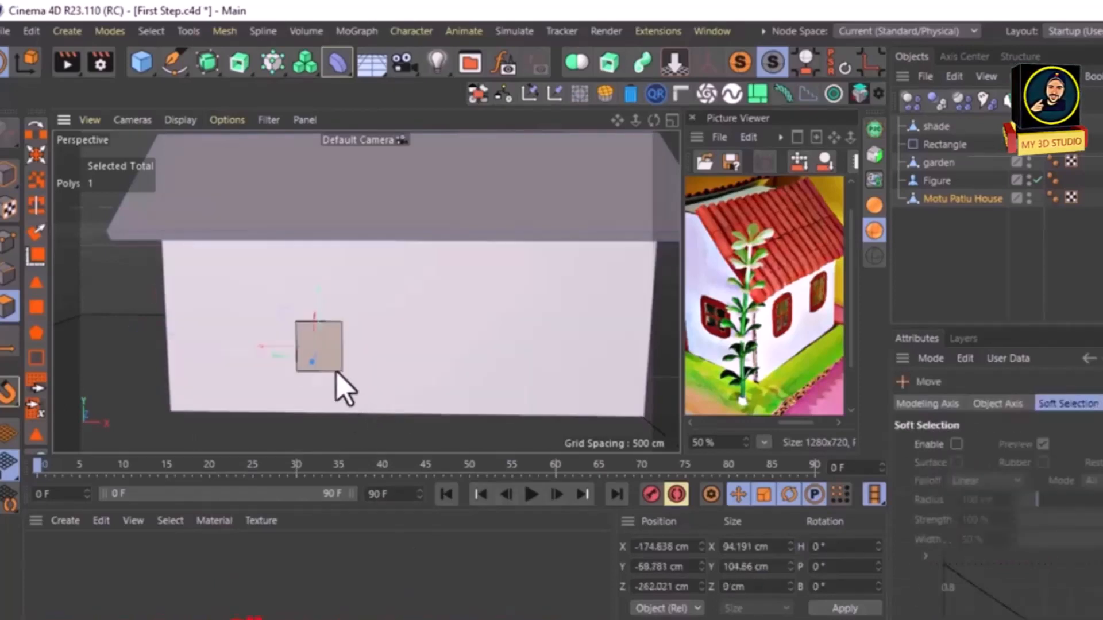
alt+drag(335, 371, 295, 379)
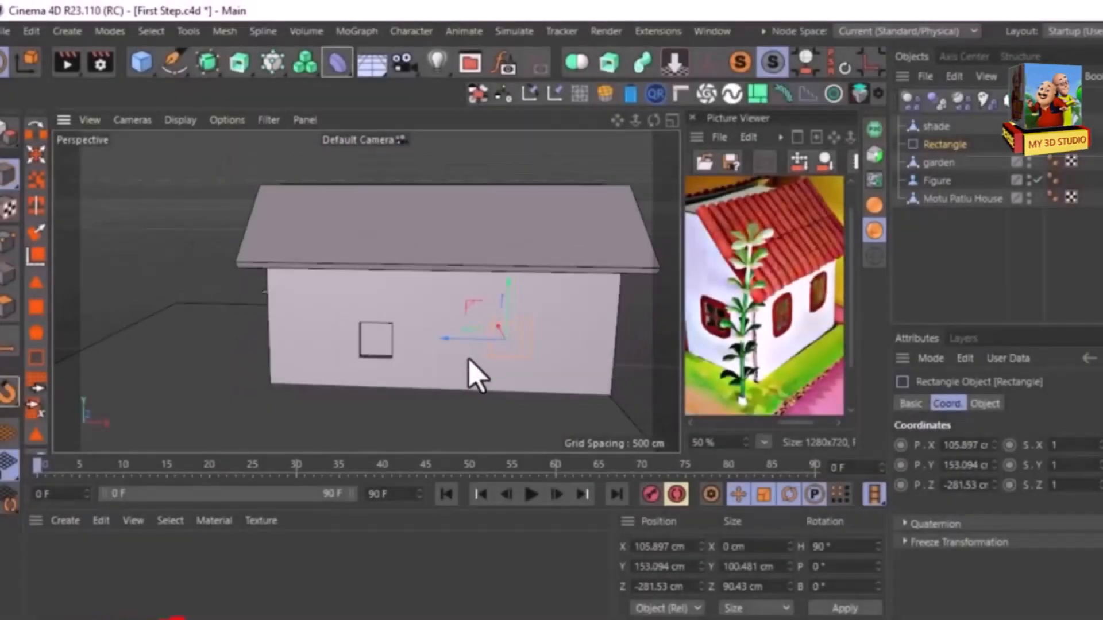
Step: Cut and recess a second side-wall window using the rectangle spline placed at about X 106 cm, Z -282 cm
alt+middle_drag(468, 370, 313, 340)
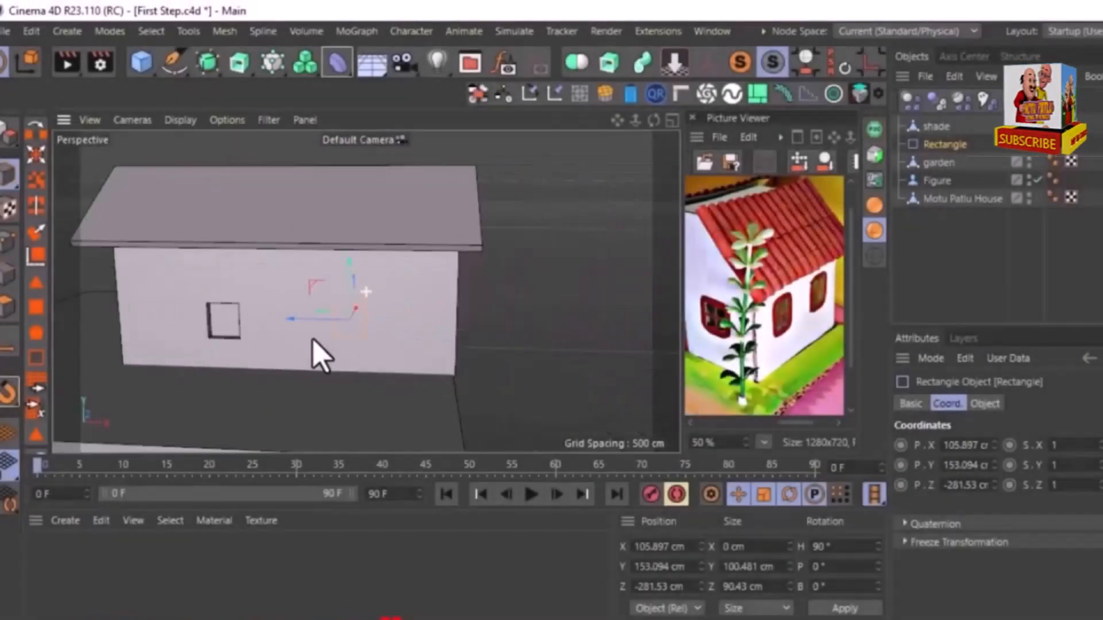
alt+drag(314, 338, 356, 337)
alt+middle_drag(355, 337, 364, 348)
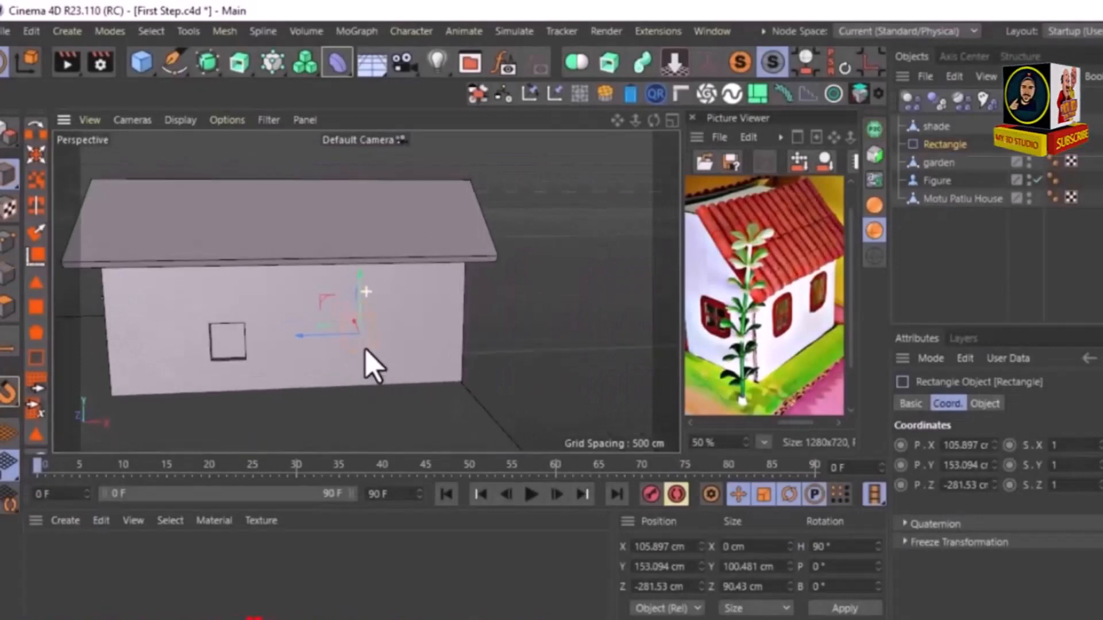
alt+drag(364, 348, 354, 352)
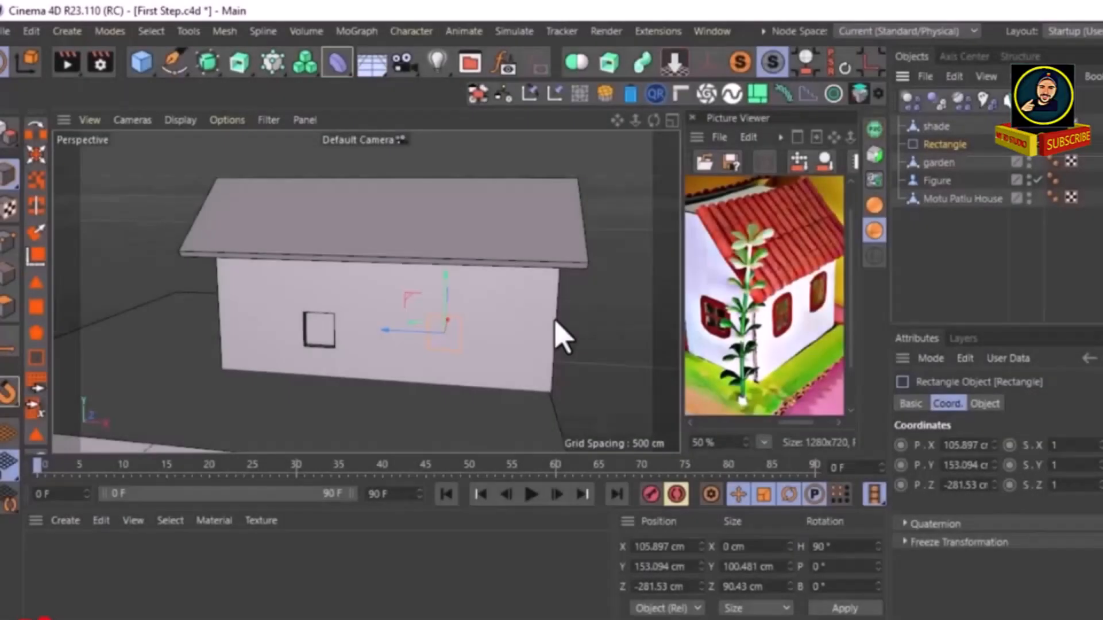
click(552, 362)
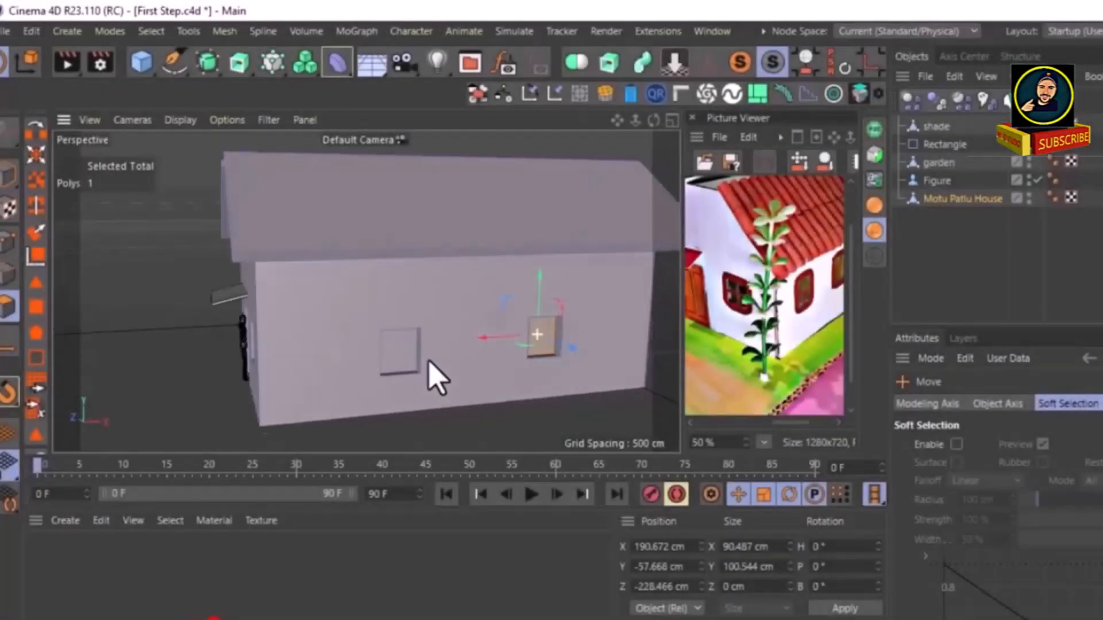
Step: Compare the windows with the reference picture and loop-select the four edges of the front wall's window opening
alt+drag(430, 374, 502, 353)
scroll(742, 302, up, 4)
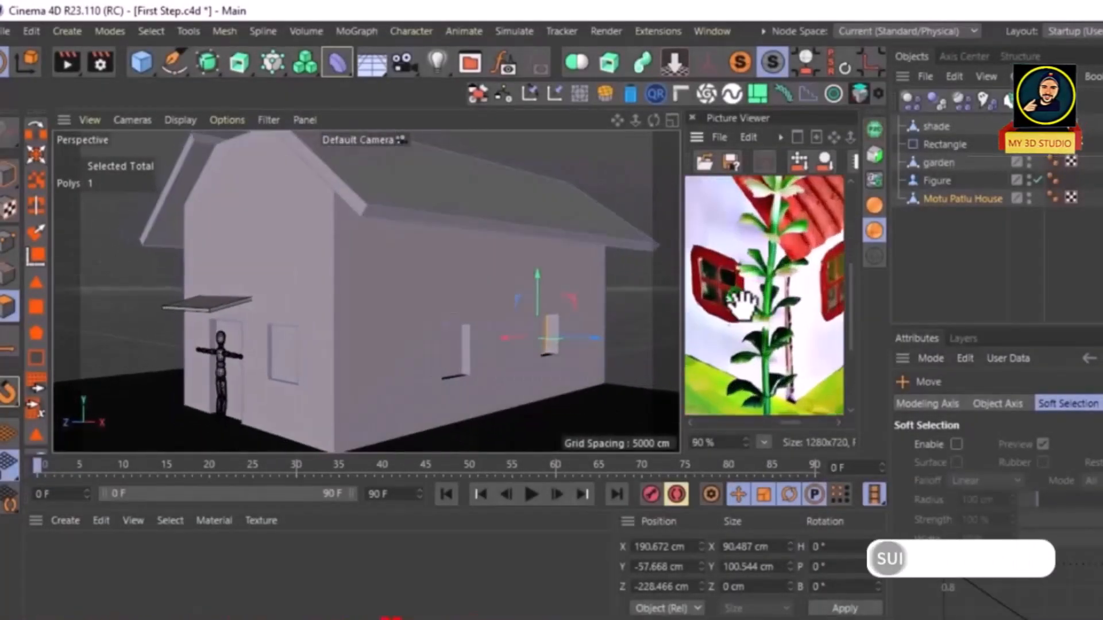
scroll(724, 293, down, 4)
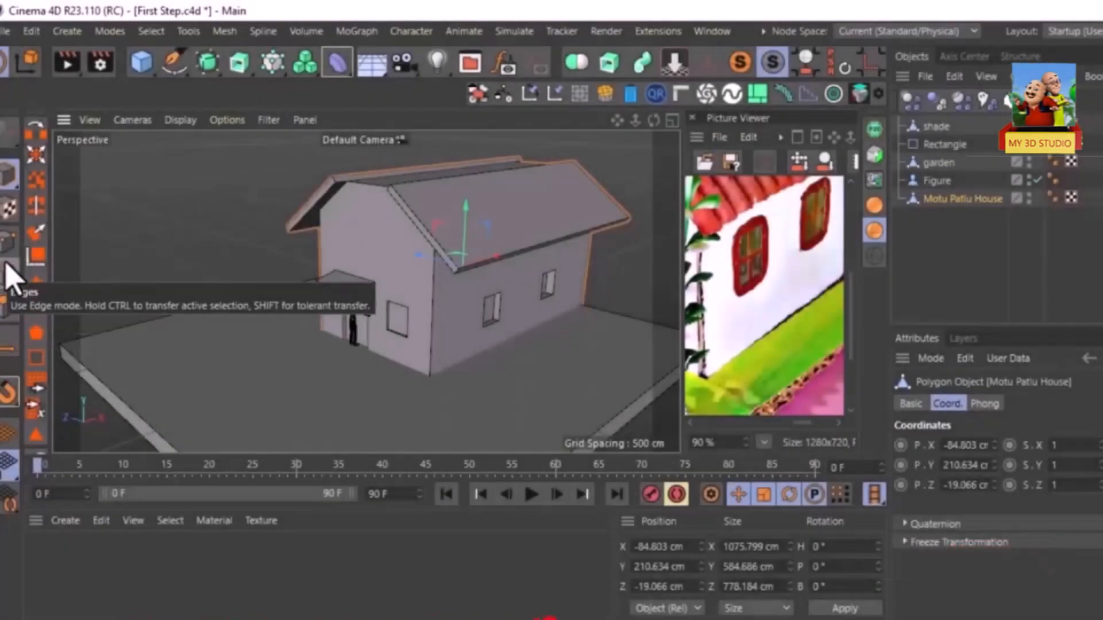
click(11, 276)
scroll(387, 349, up, 5)
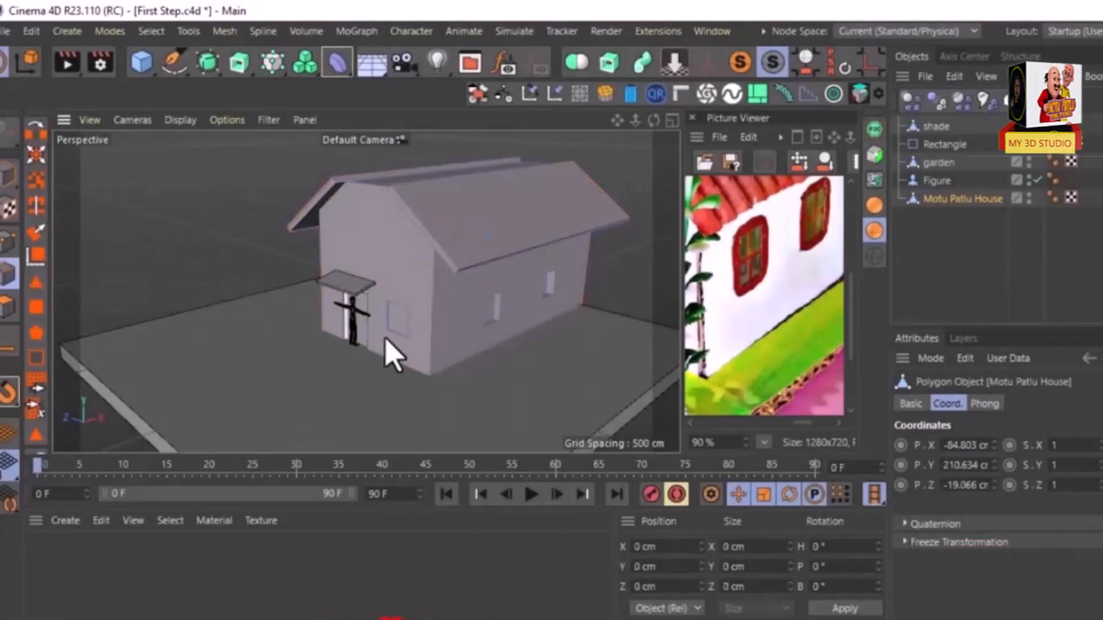
alt+drag(368, 379, 505, 345)
alt+drag(456, 354, 239, 365)
click(150, 31)
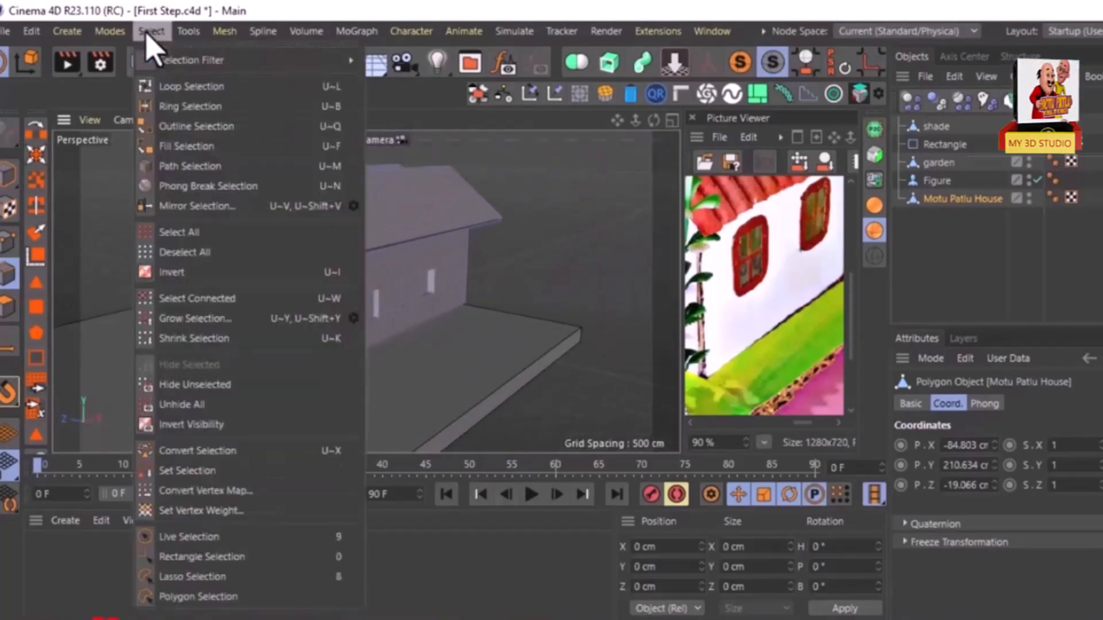
click(175, 86)
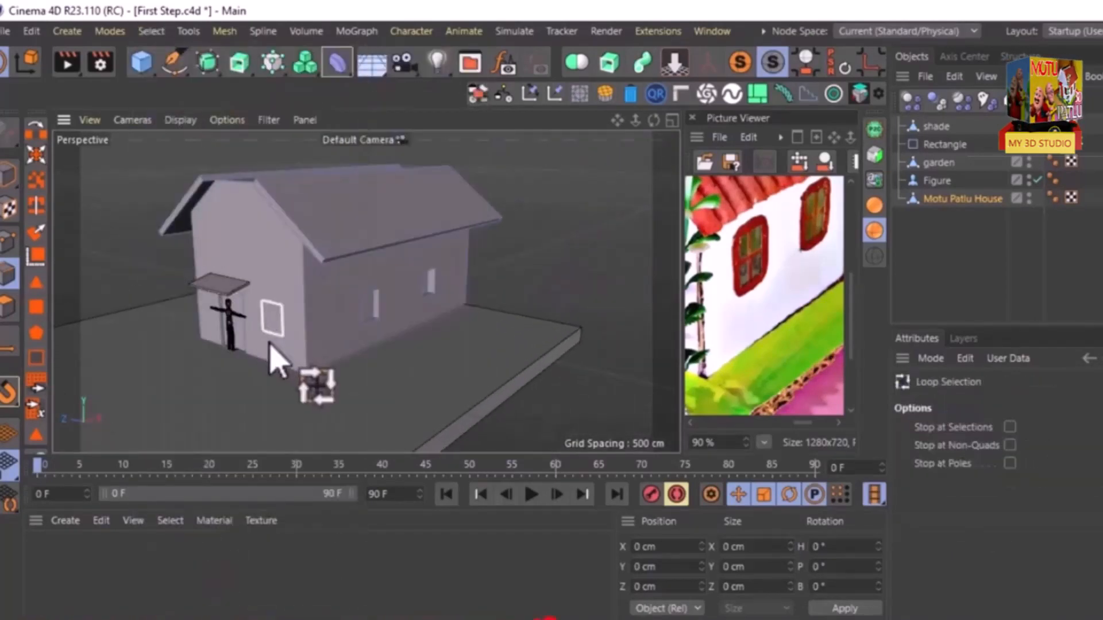
scroll(279, 359, up, 3)
scroll(271, 337, up, 5)
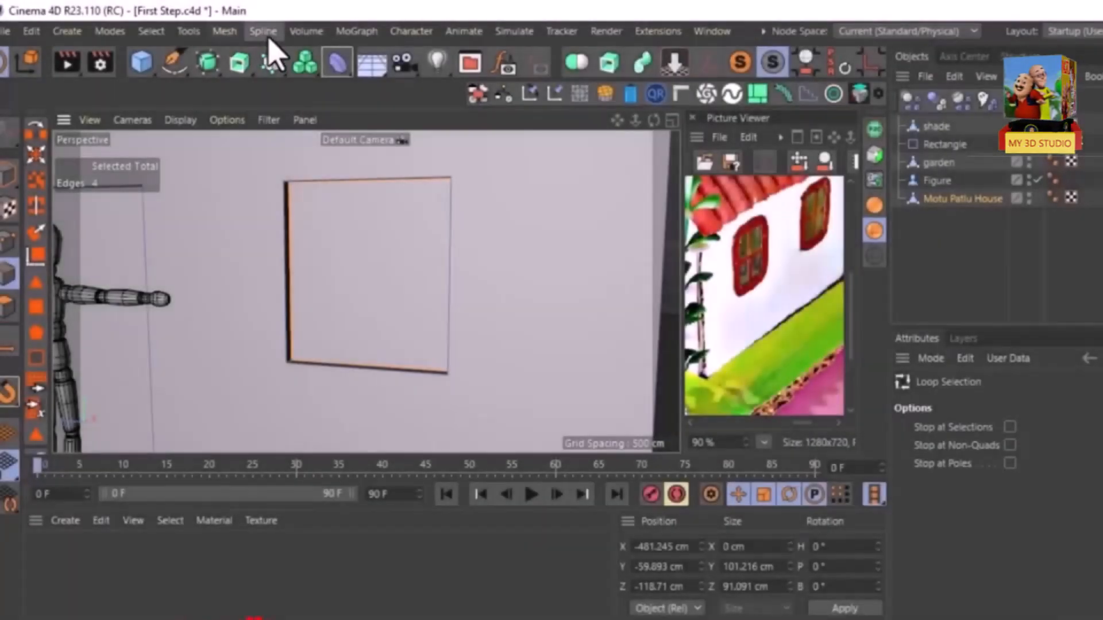
Step: Convert the selected window edges to a spline and move the spline out of the house's hierarchy
click(263, 32)
mouse_move(301, 363)
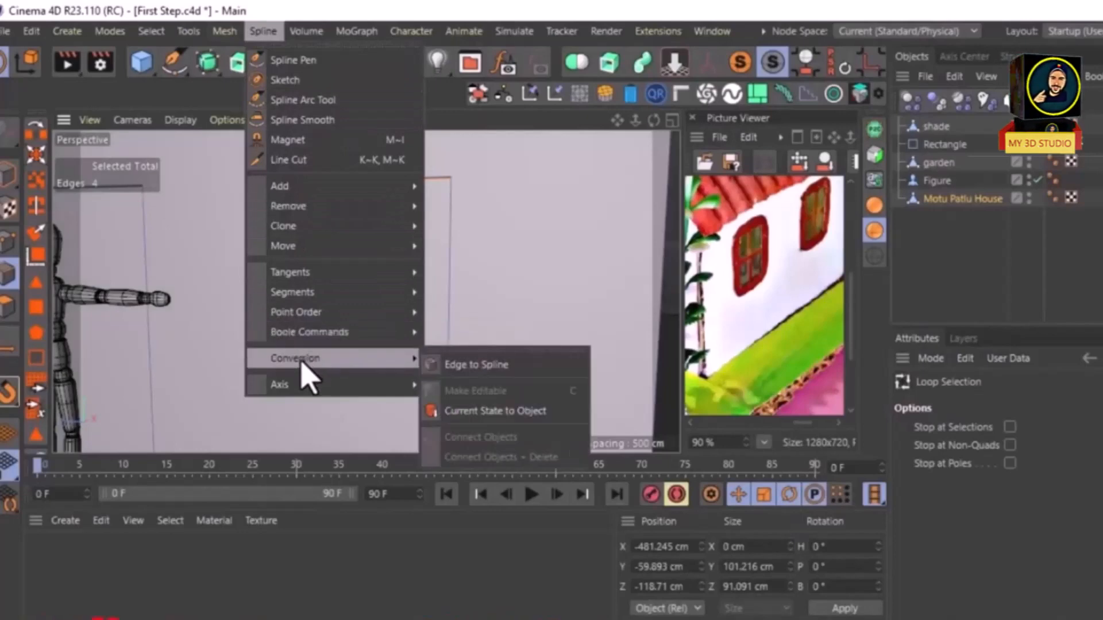
click(475, 365)
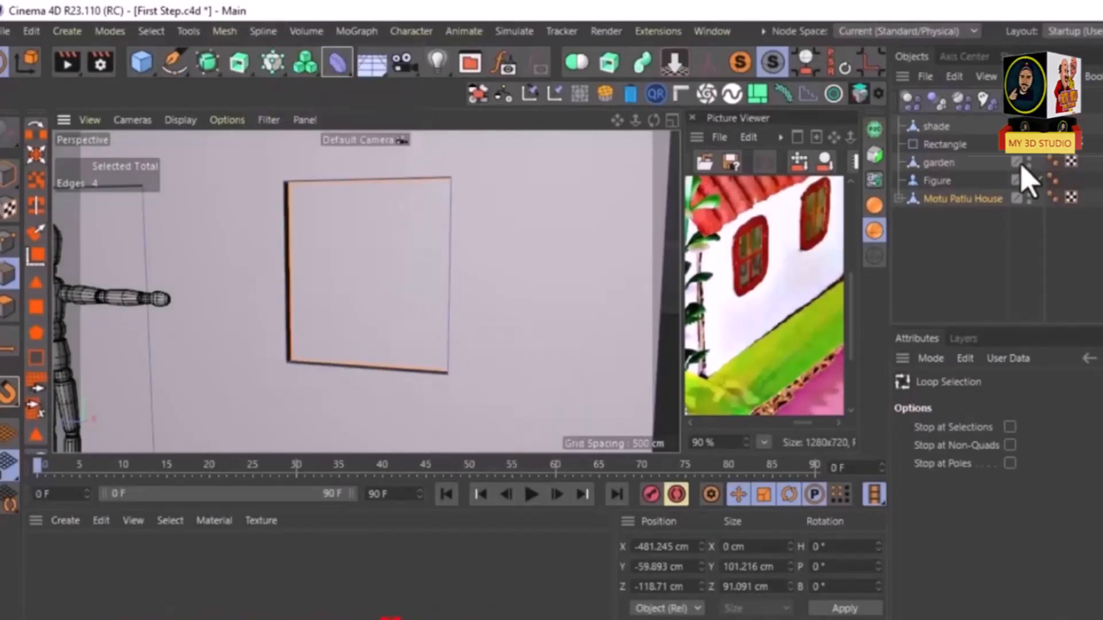
click(971, 217)
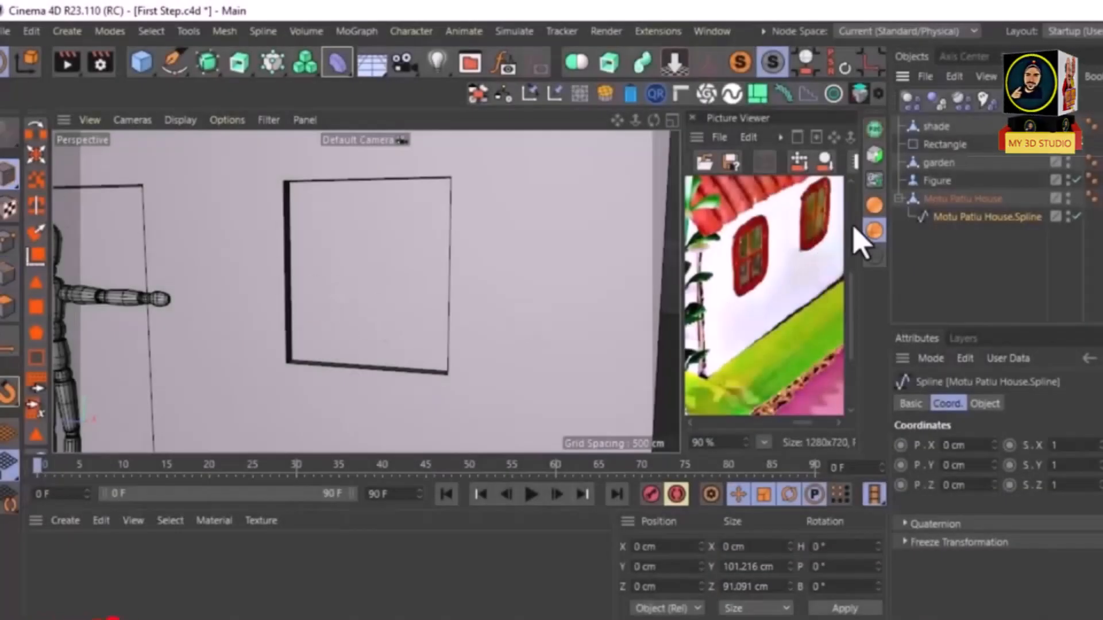
drag(959, 218, 908, 230)
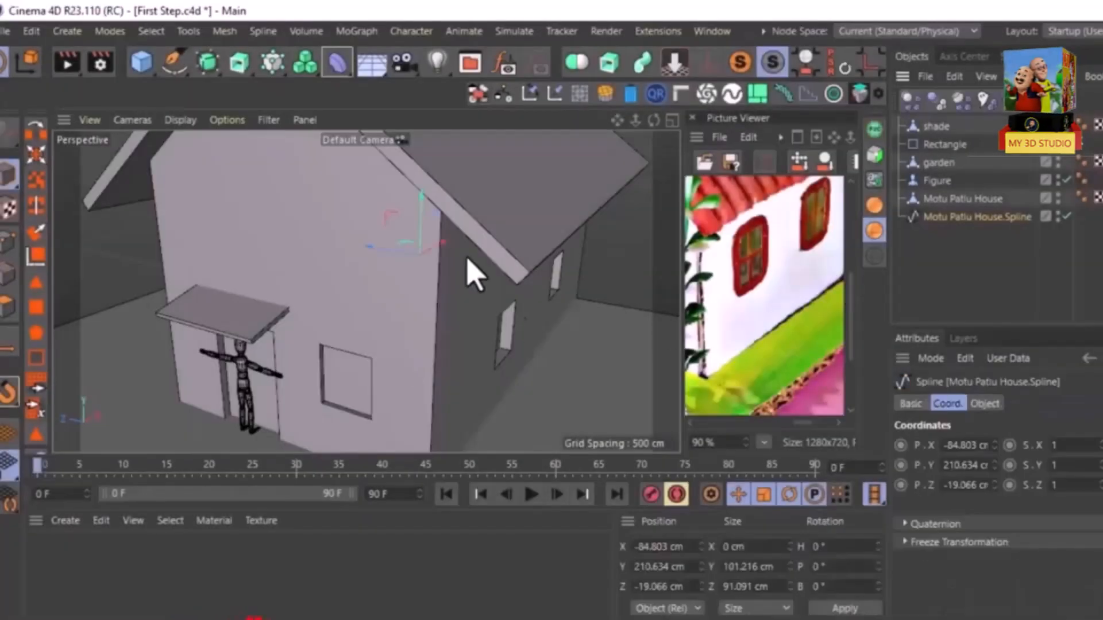
Step: Center the window spline's axis on its outline and move the spline out in front of the wall to about X -592 cm
drag(468, 266, 382, 375)
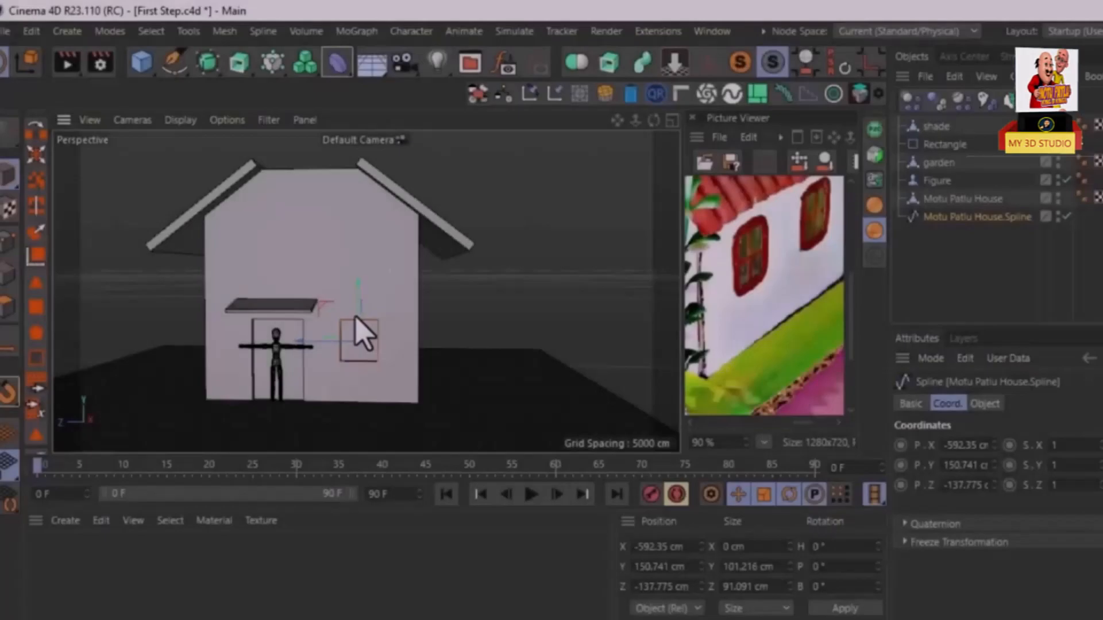
alt+drag(362, 333, 327, 394)
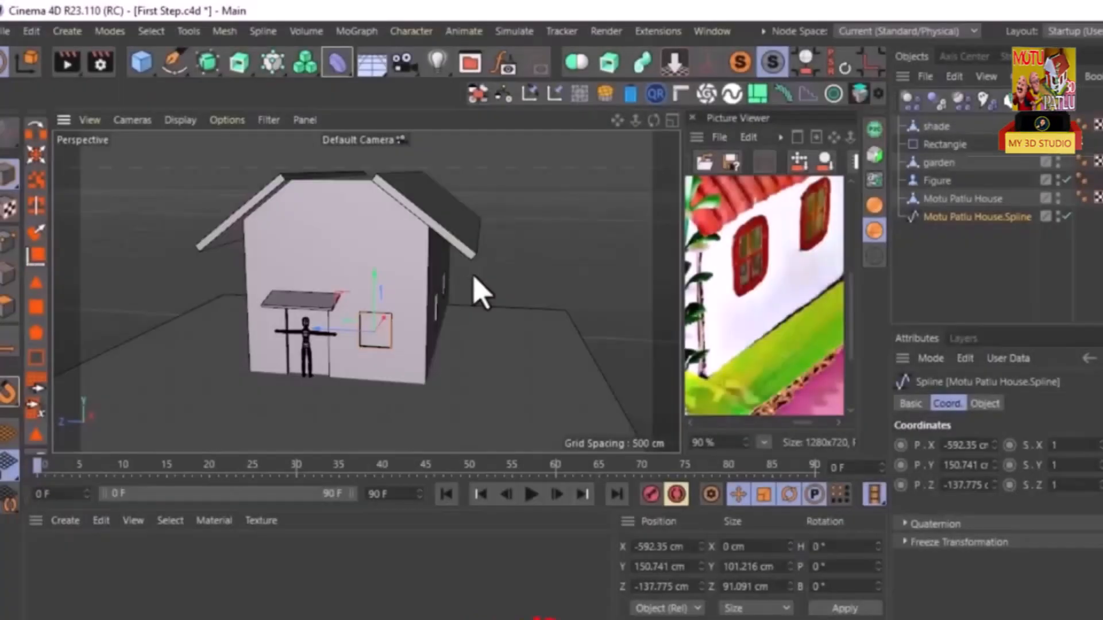
alt+drag(481, 287, 481, 333)
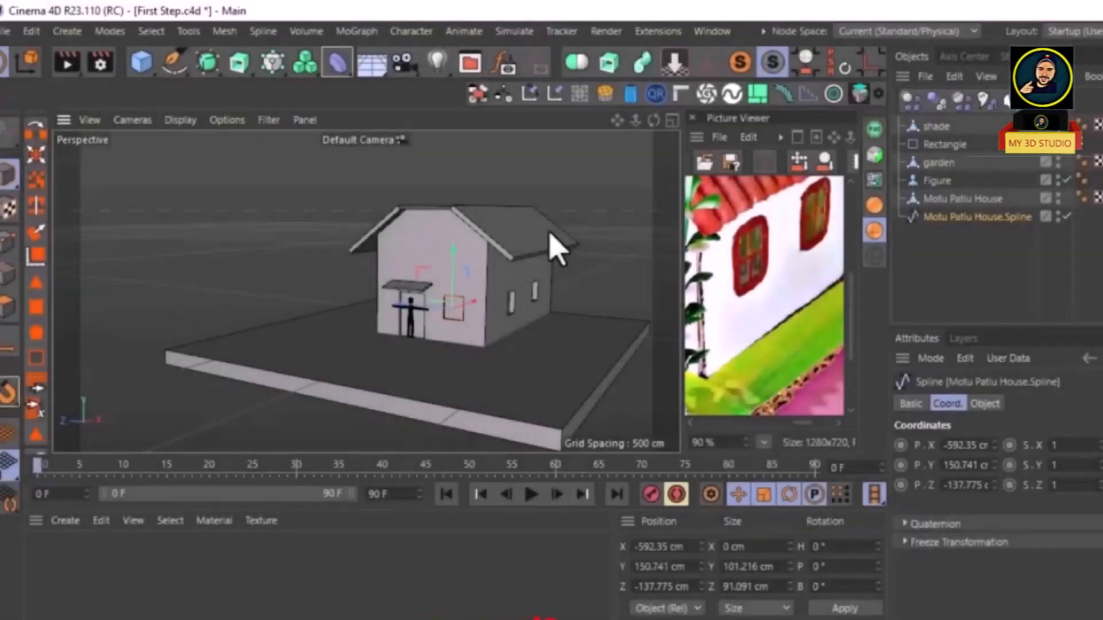
Step: Group the shade, Rectangle, garden, Figure and Motu Patlu House objects under a null and hide the group in the viewport
click(940, 127)
ctrl+click(945, 144)
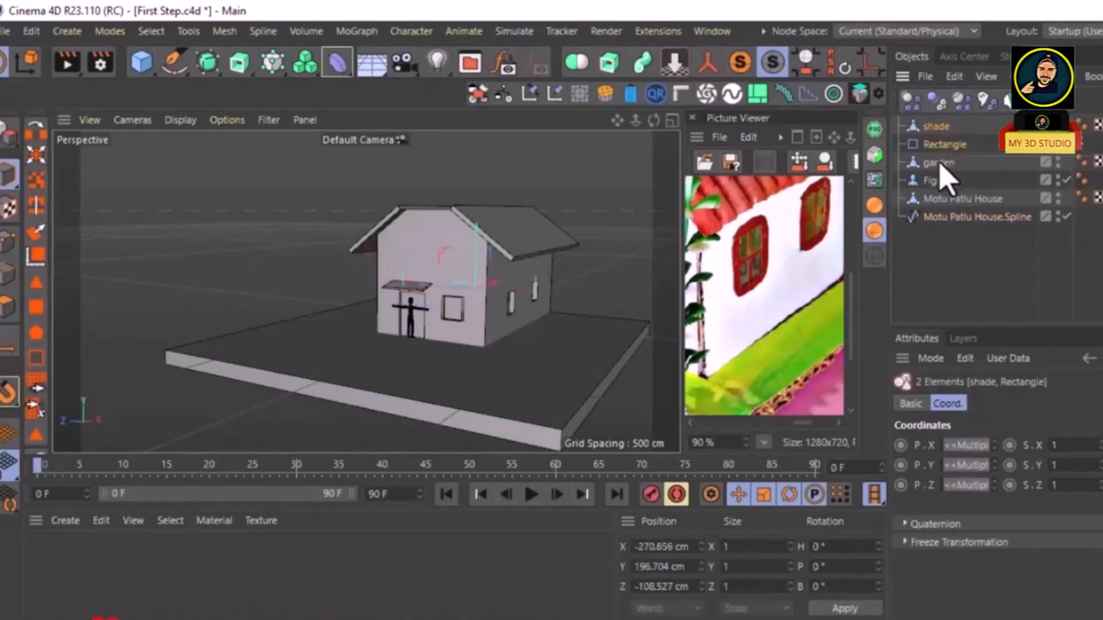
ctrl+click(941, 163)
ctrl+click(943, 198)
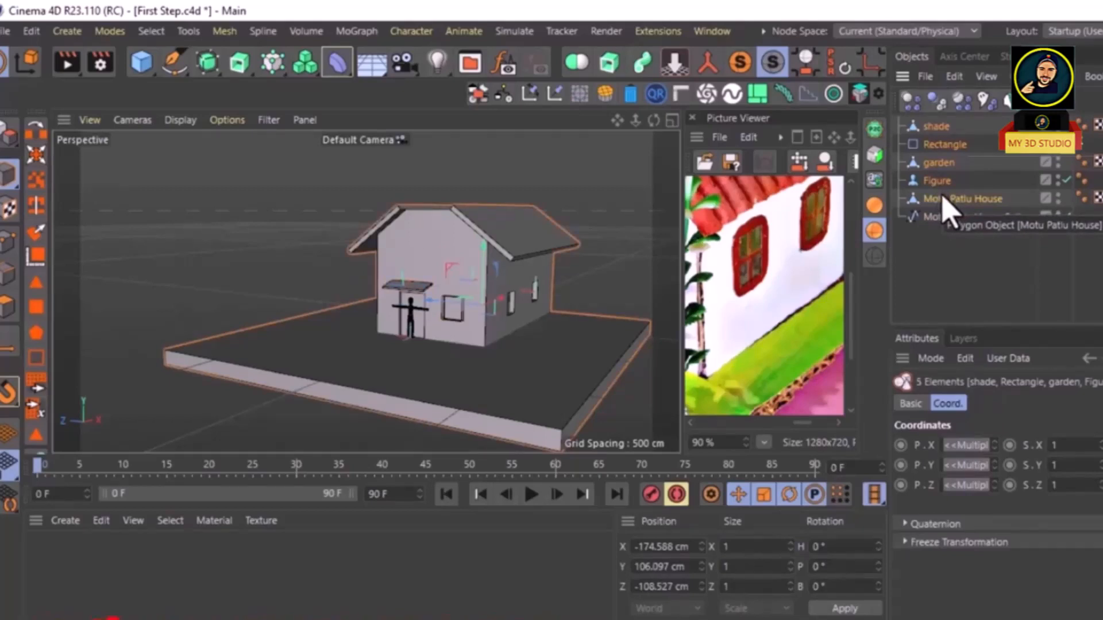
key(alt+g)
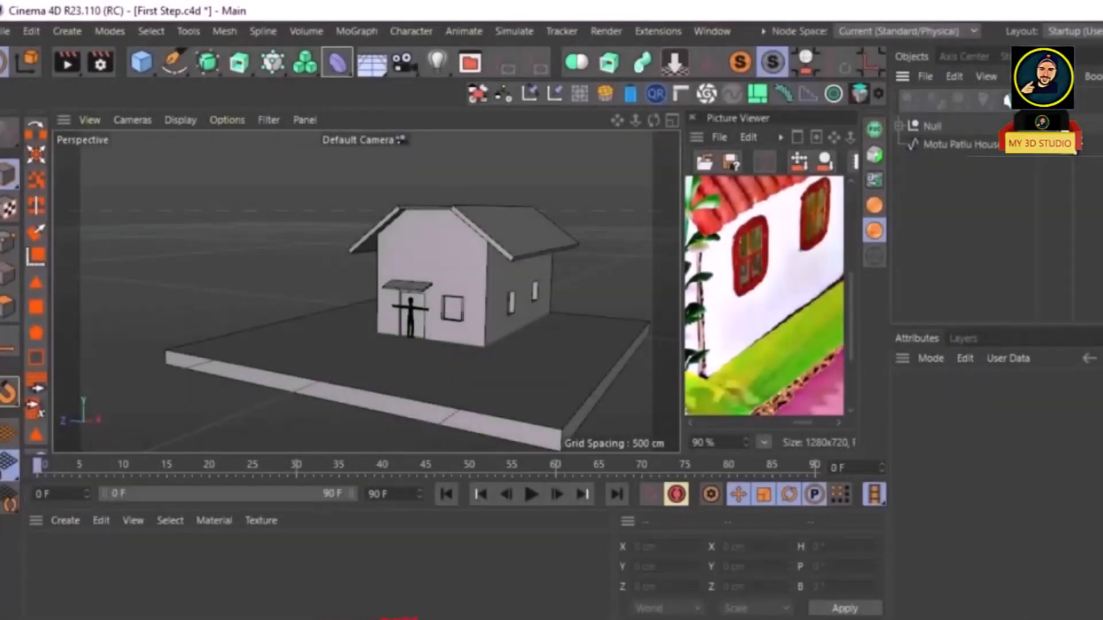
mouse_move(443, 313)
alt+mouse_down()
mouse_move(513, 339)
mouse_move(476, 324)
alt+mouse_up()
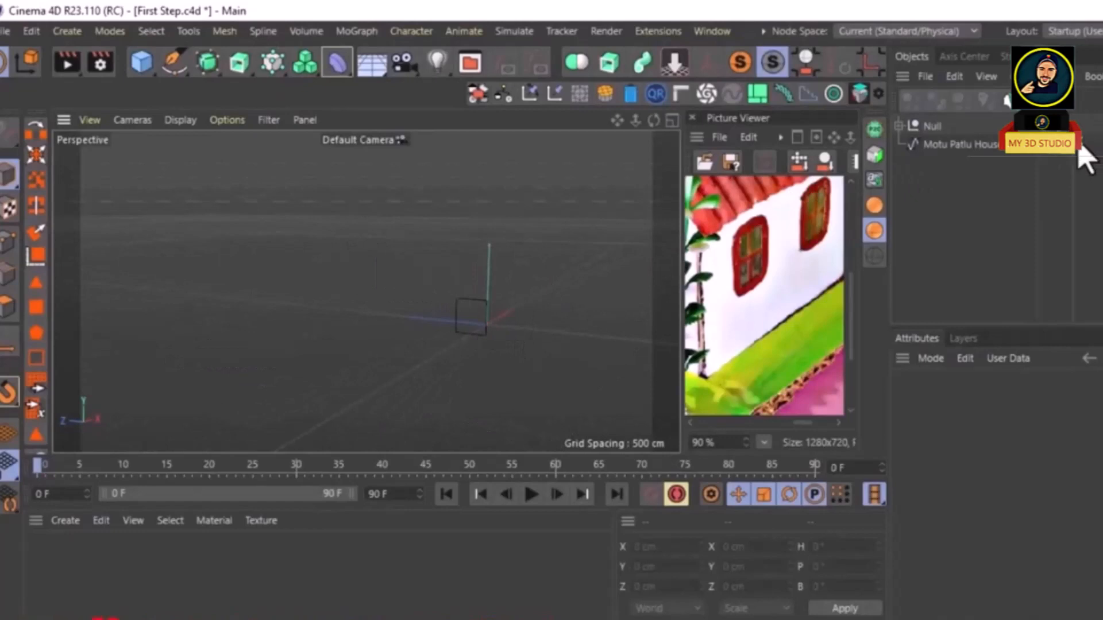
Step: Duplicate the window spline and scale the copy uniformly to about 67% to form the frame's inner outline
click(972, 145)
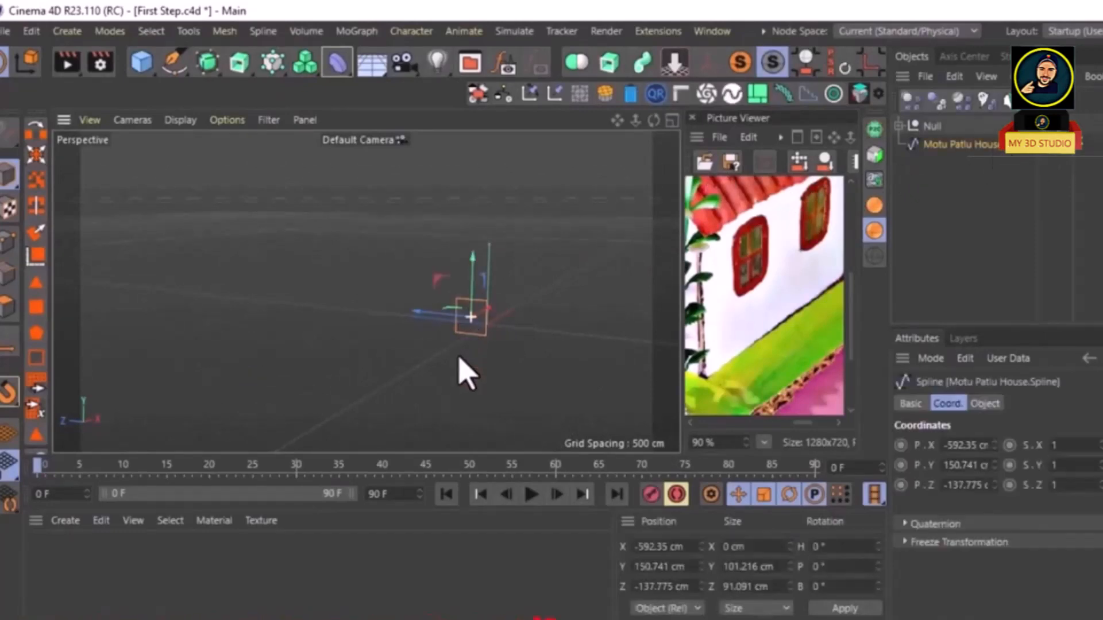
alt+drag(487, 350, 507, 348)
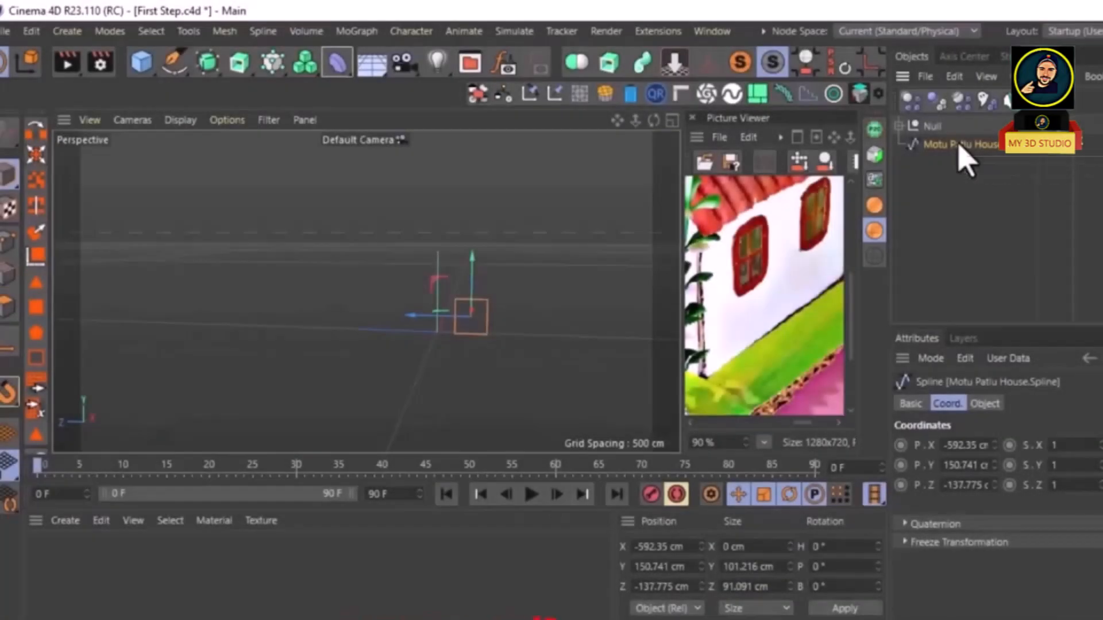
drag(958, 146, 960, 158)
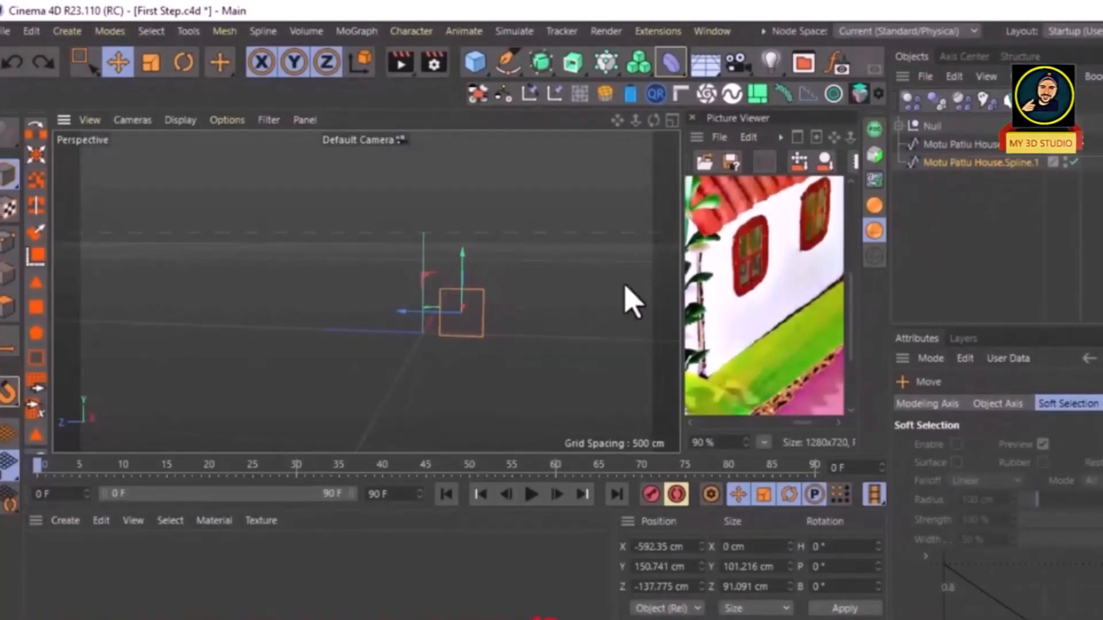
key(t)
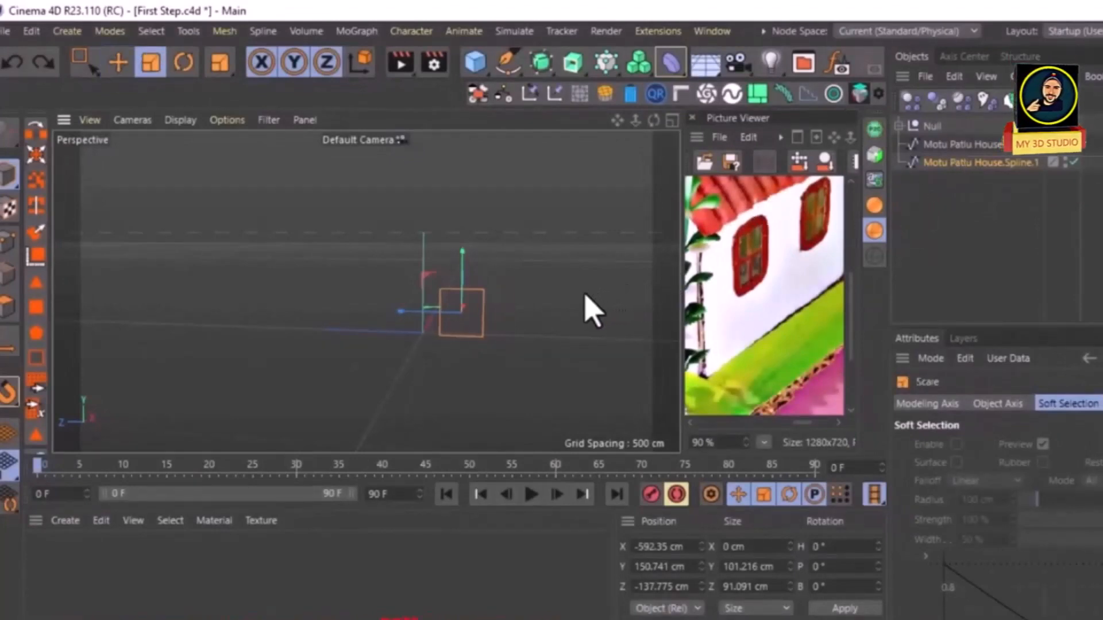
drag(592, 310, 381, 379)
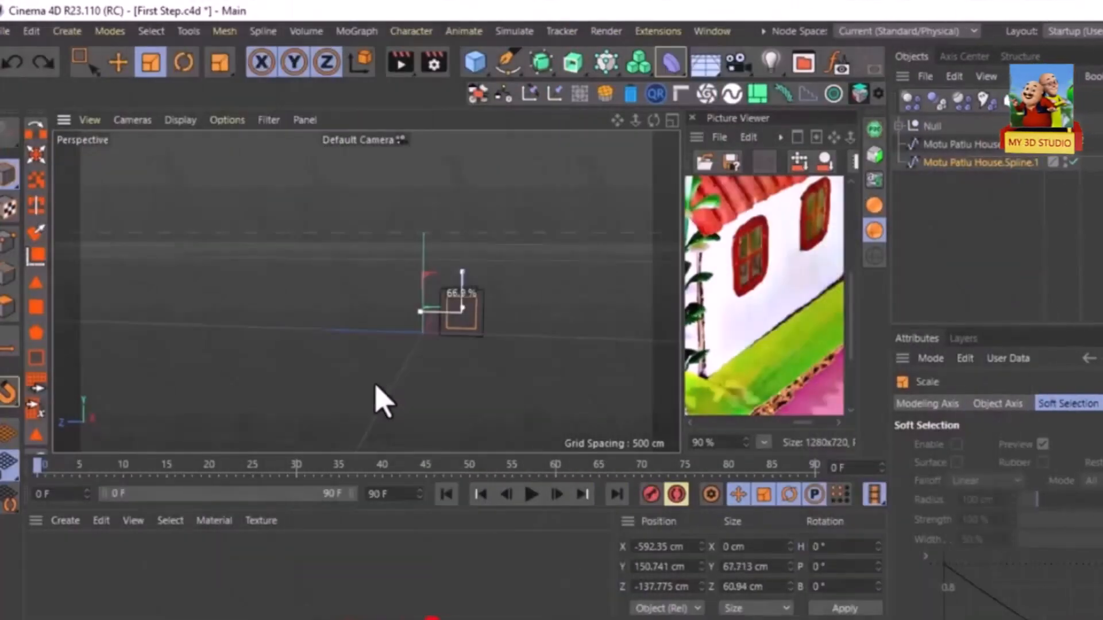
Step: Enlarge the duplicated inner window spline uniformly to about 80 cm high and 72 cm wide
drag(377, 381, 434, 360)
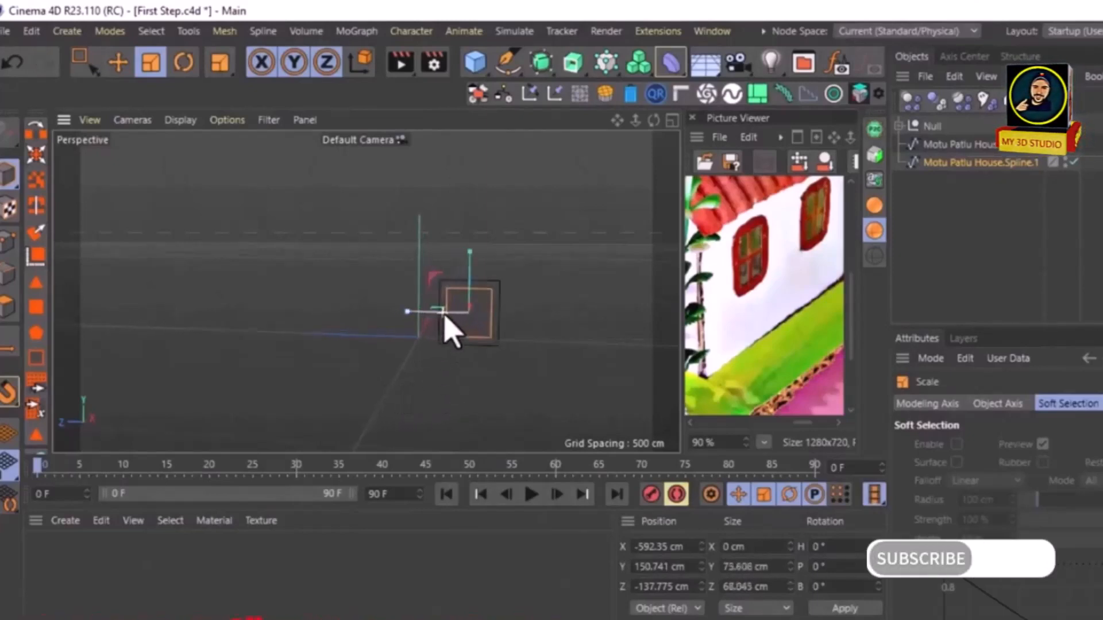
scroll(449, 328, up, 3)
drag(416, 403, 463, 402)
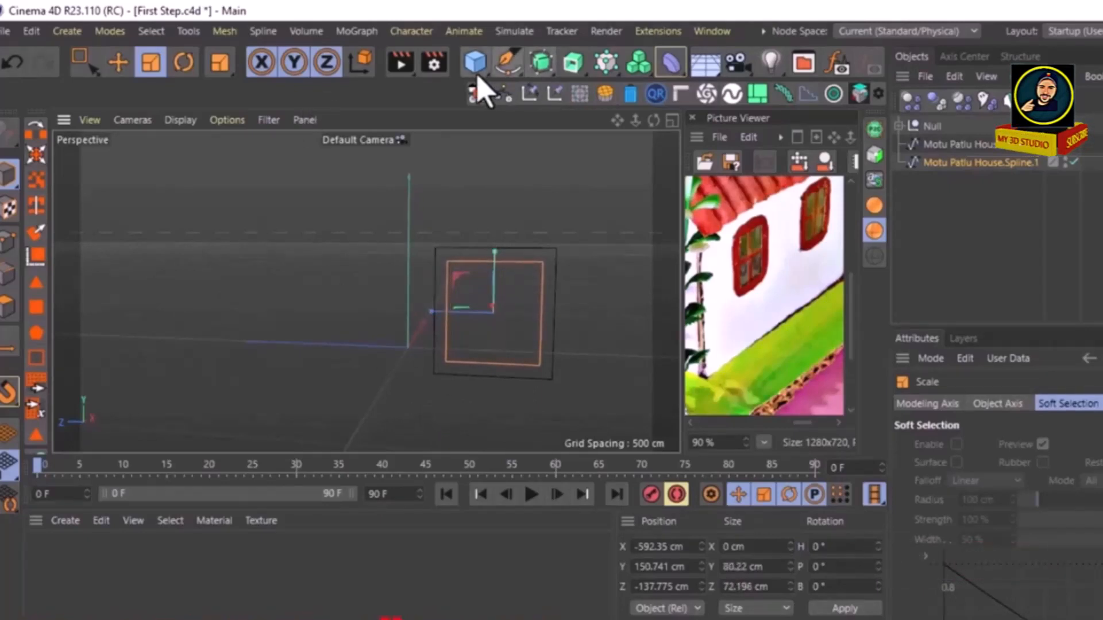
Step: Add a Spline Mask and place both window outline splines inside it
drag(383, 70, 86, 74)
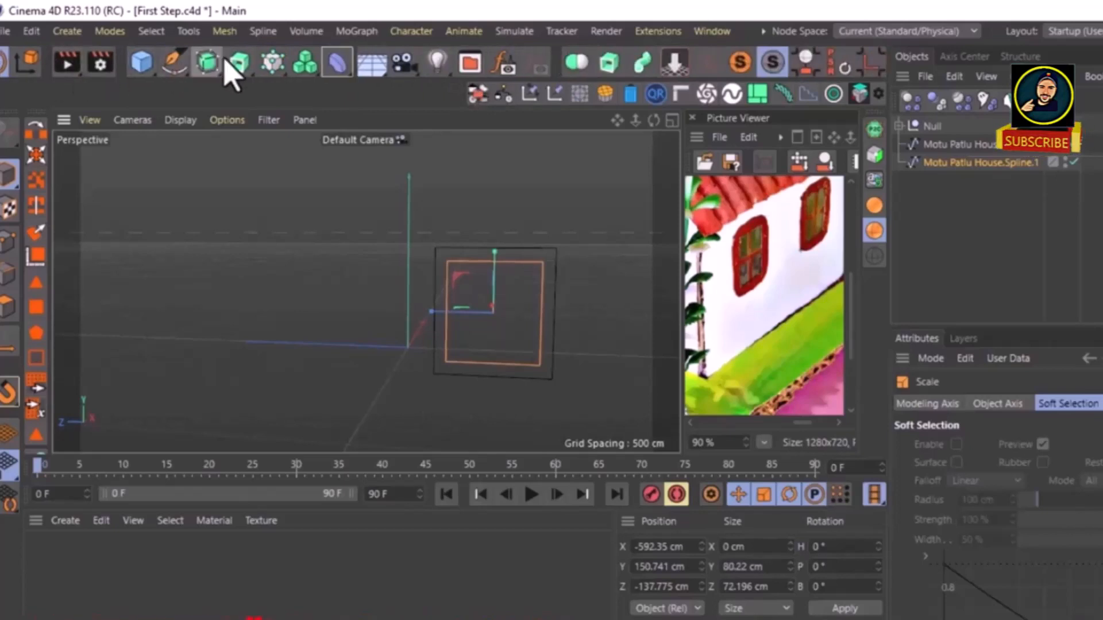
click(239, 62)
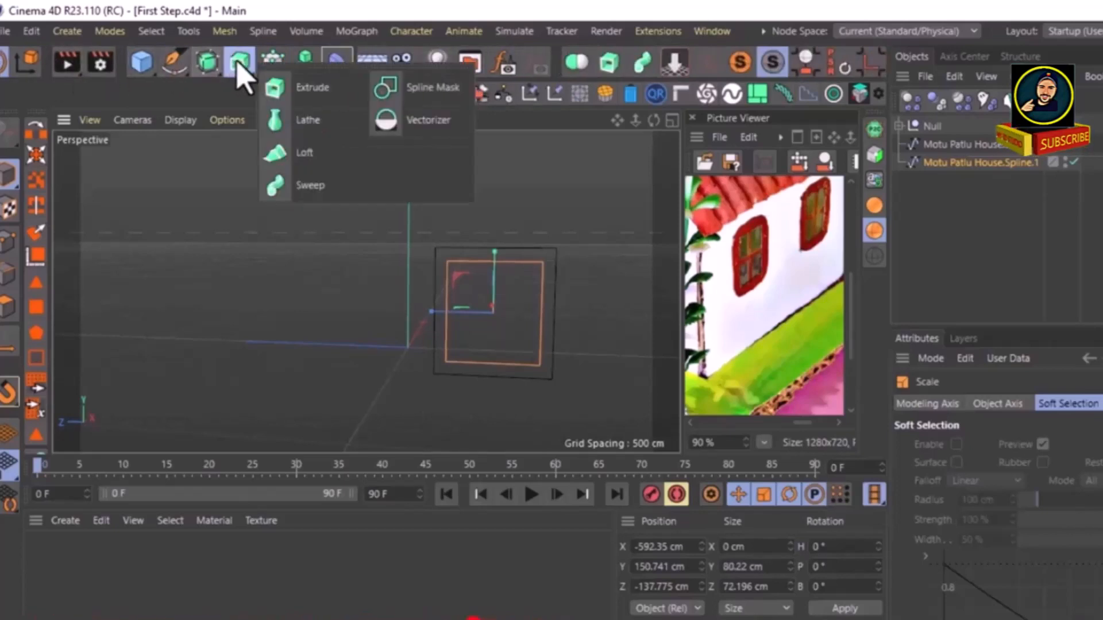
click(396, 89)
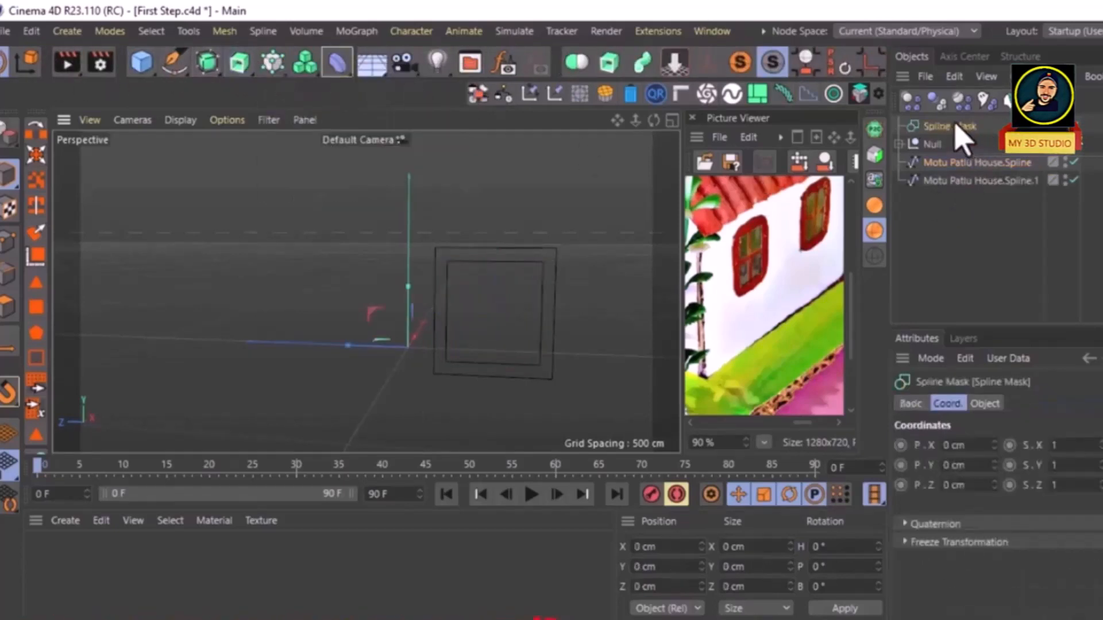
drag(957, 135, 961, 168)
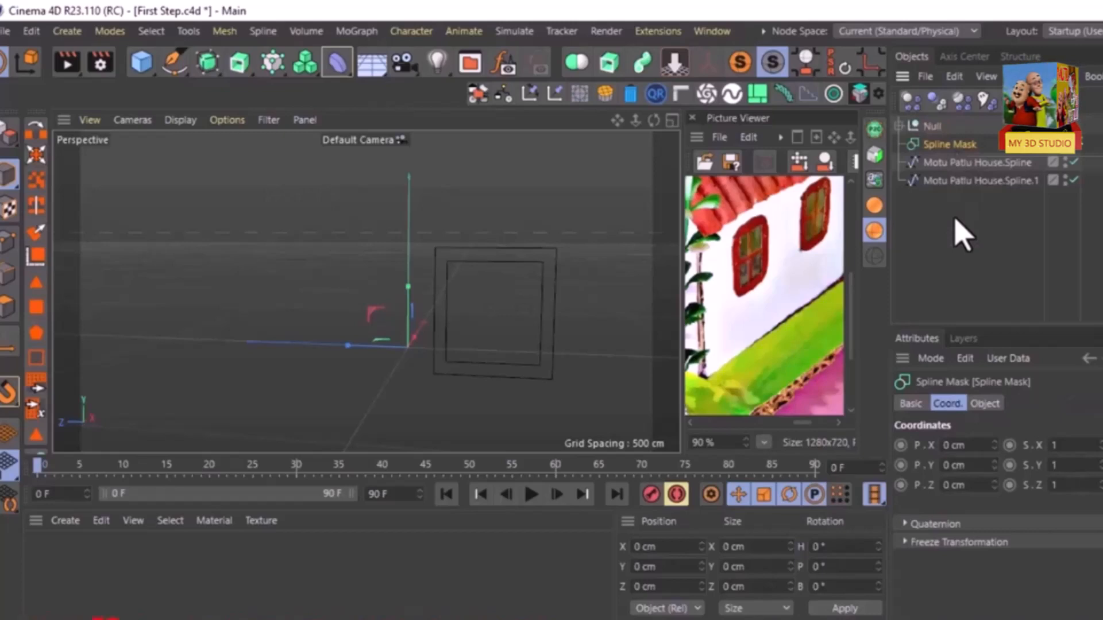
drag(958, 171, 958, 166)
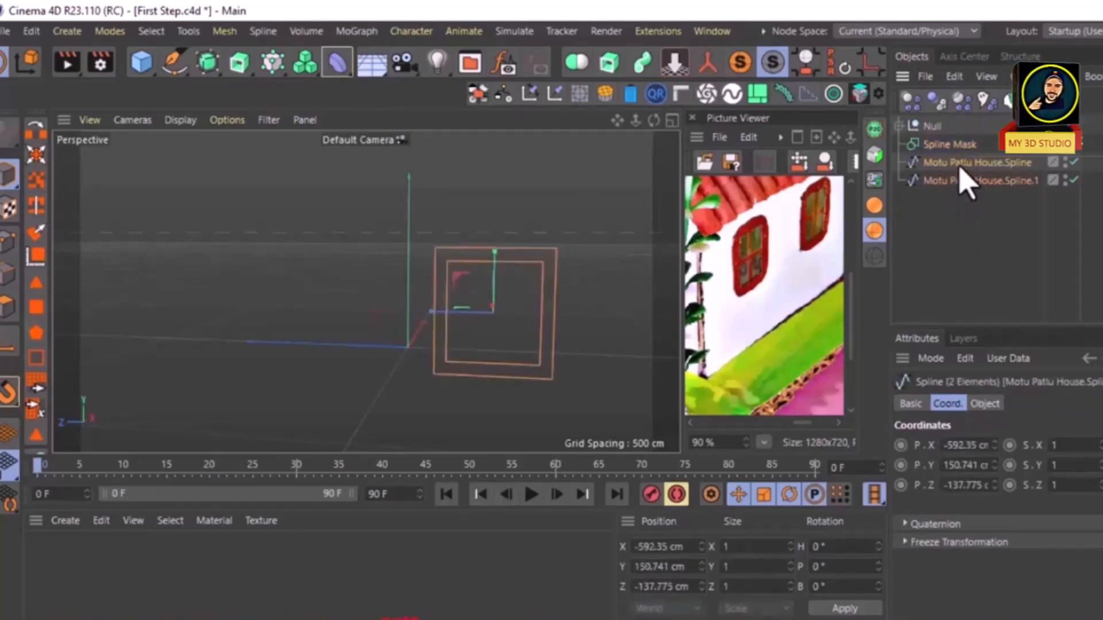
drag(968, 184, 961, 148)
click(900, 143)
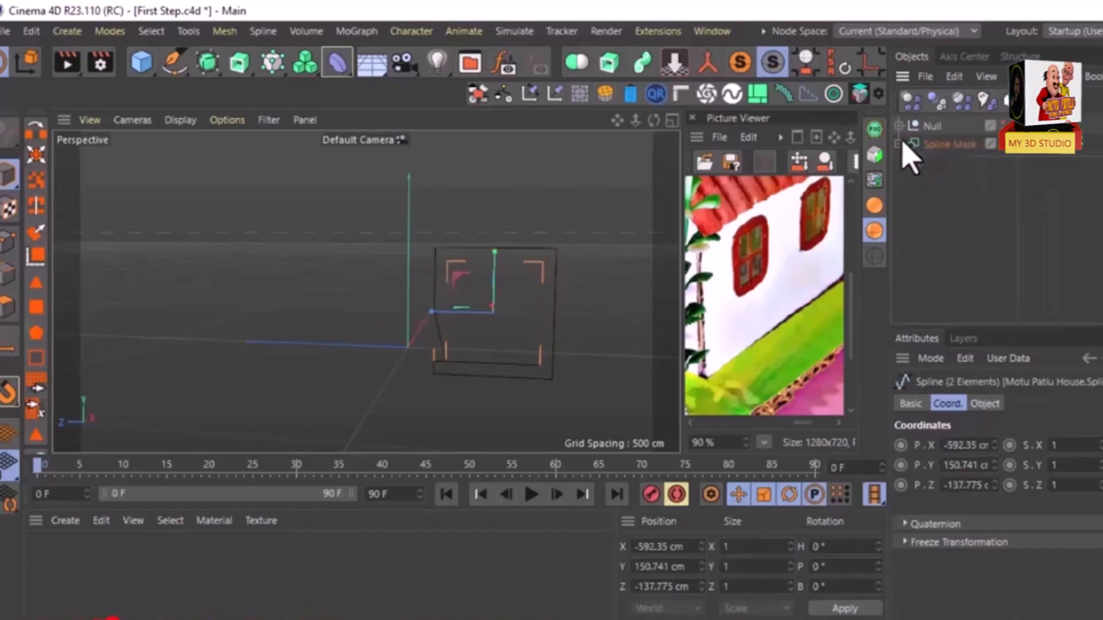
Step: Set the Spline Mask's mode to Or and its axis to ZY (Along X)
click(949, 144)
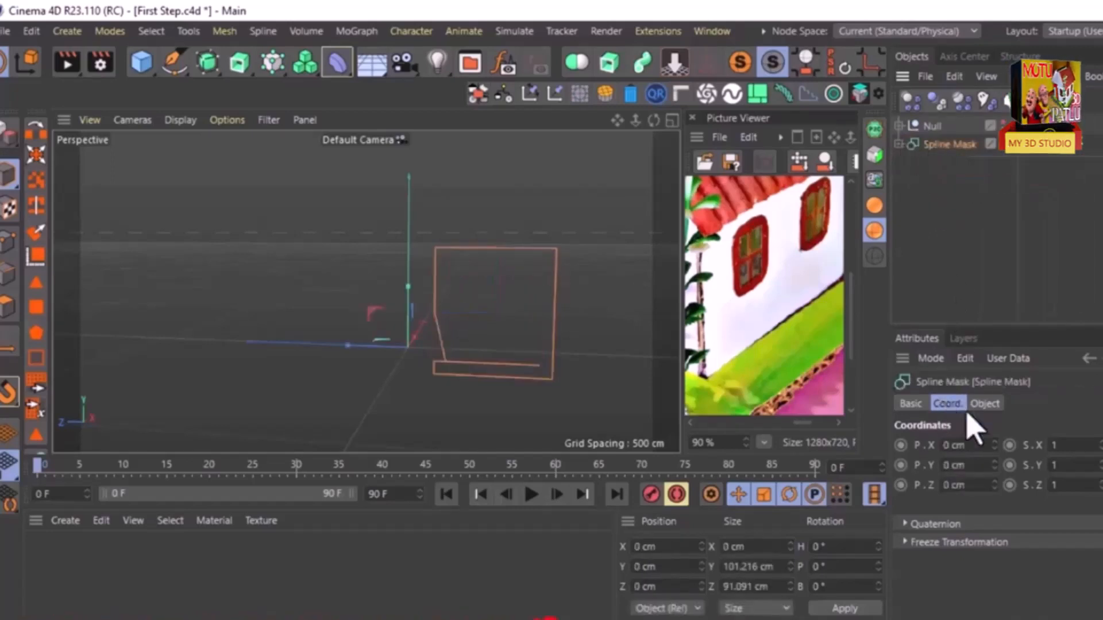
click(984, 403)
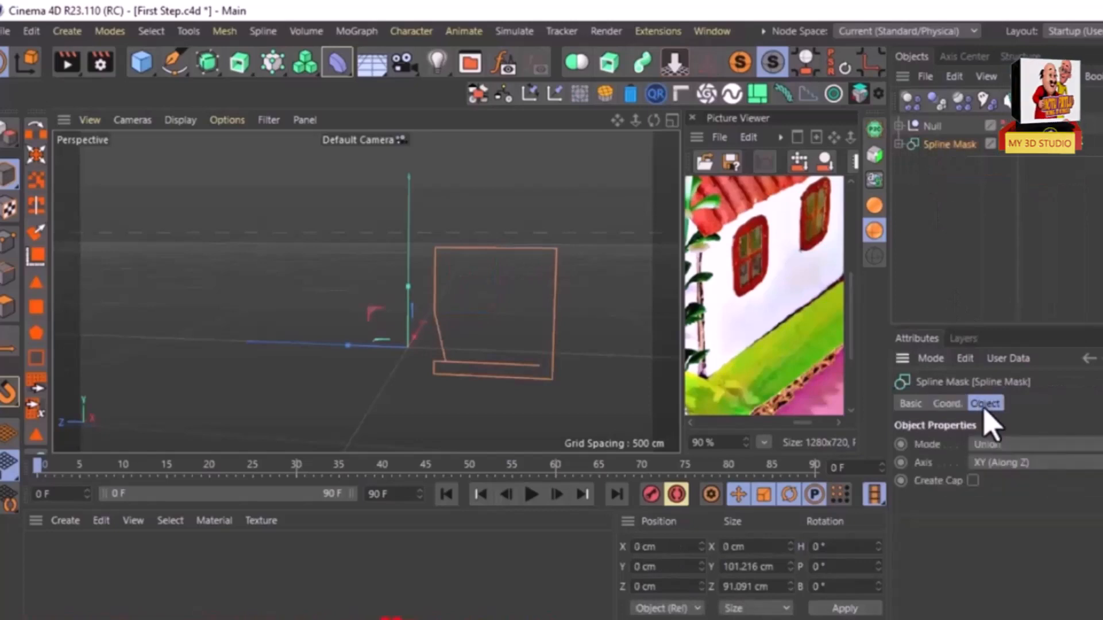
click(997, 444)
click(1003, 544)
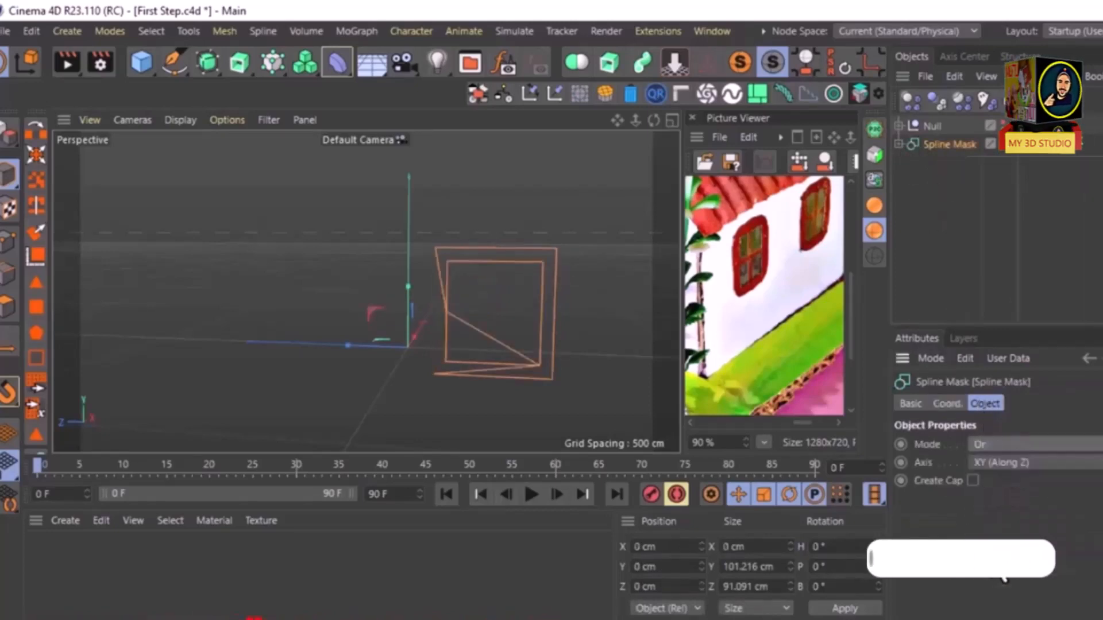
click(1007, 465)
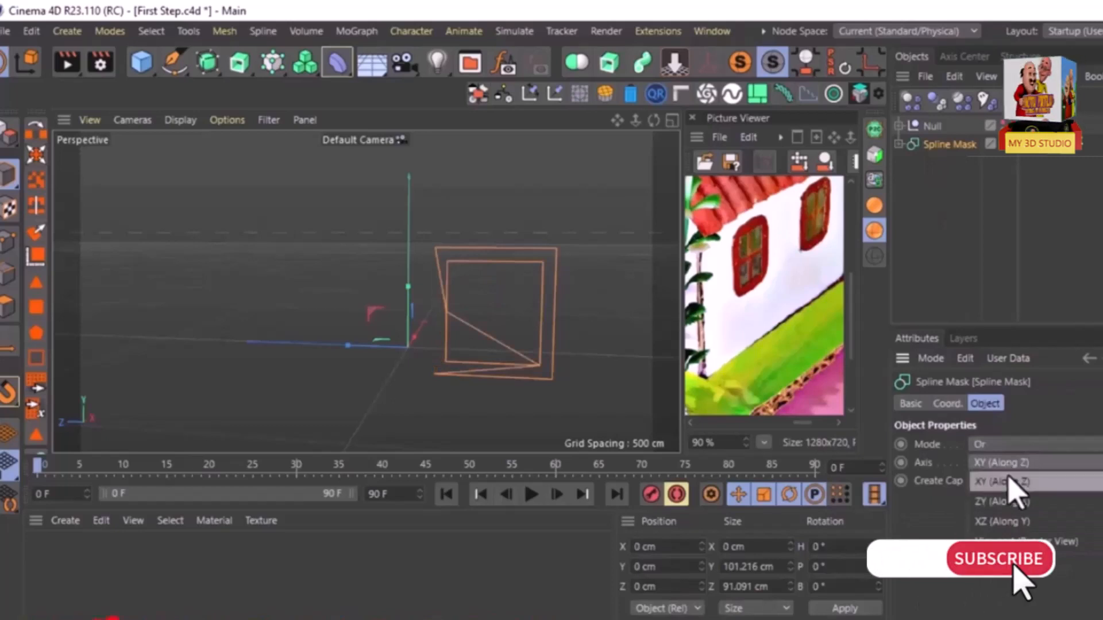
click(1005, 480)
click(1008, 463)
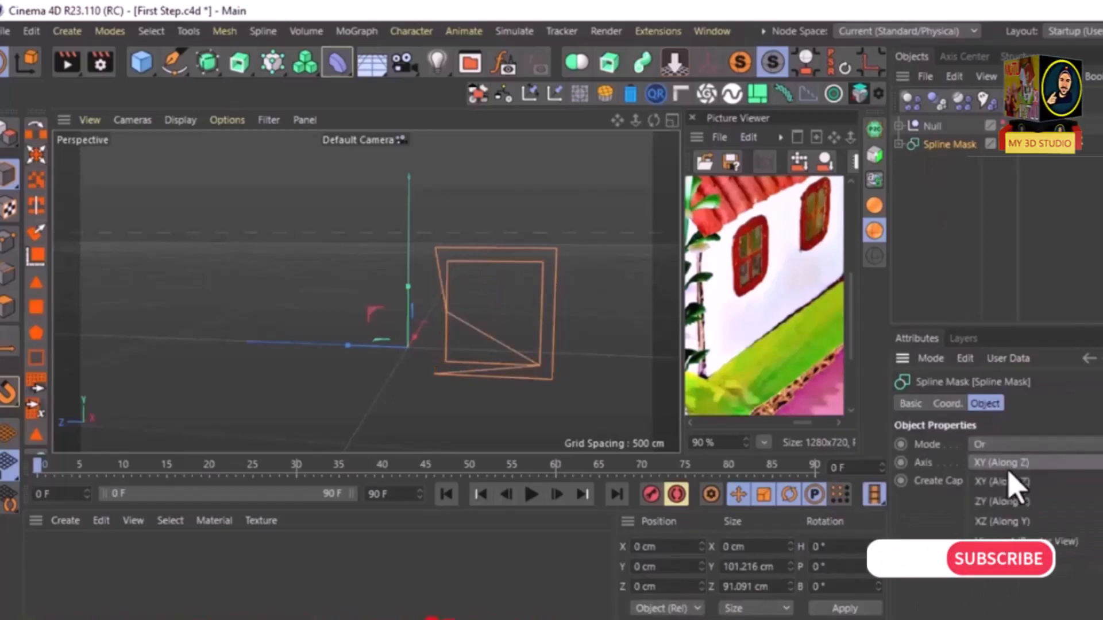
click(1012, 520)
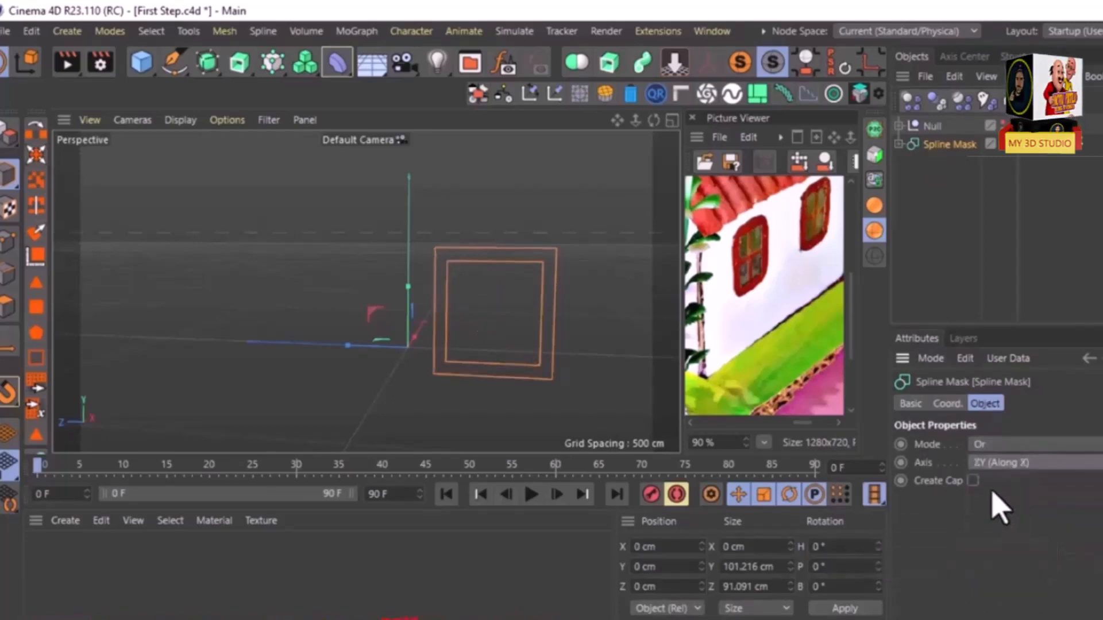
scroll(620, 279, down, 2)
alt+drag(570, 325, 520, 310)
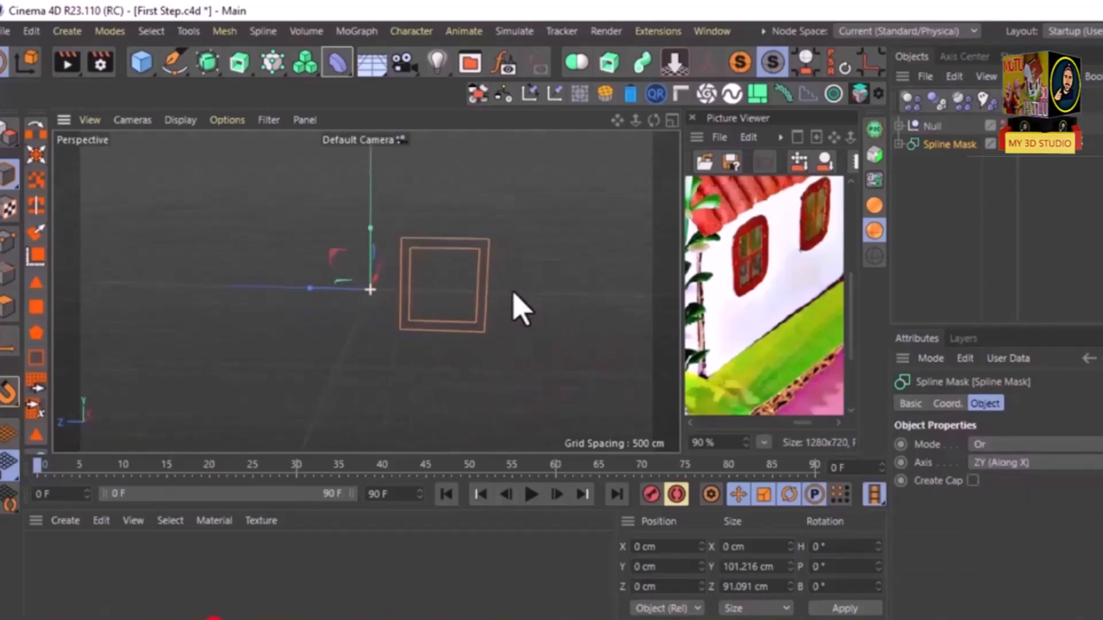
Step: Put the Spline Mask in an Extrude object and set the extrusion offset to 38 cm
alt+click(609, 62)
mouse_move(546, 287)
alt+mouse_down()
mouse_move(498, 283)
mouse_move(526, 285)
alt+mouse_up()
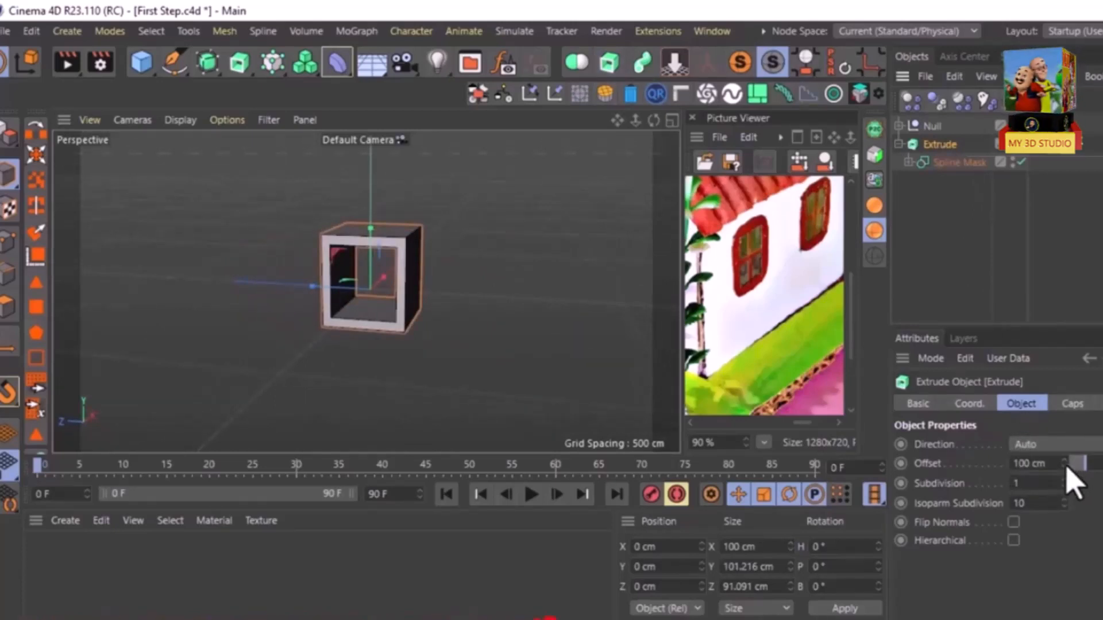
drag(1066, 464, 1045, 467)
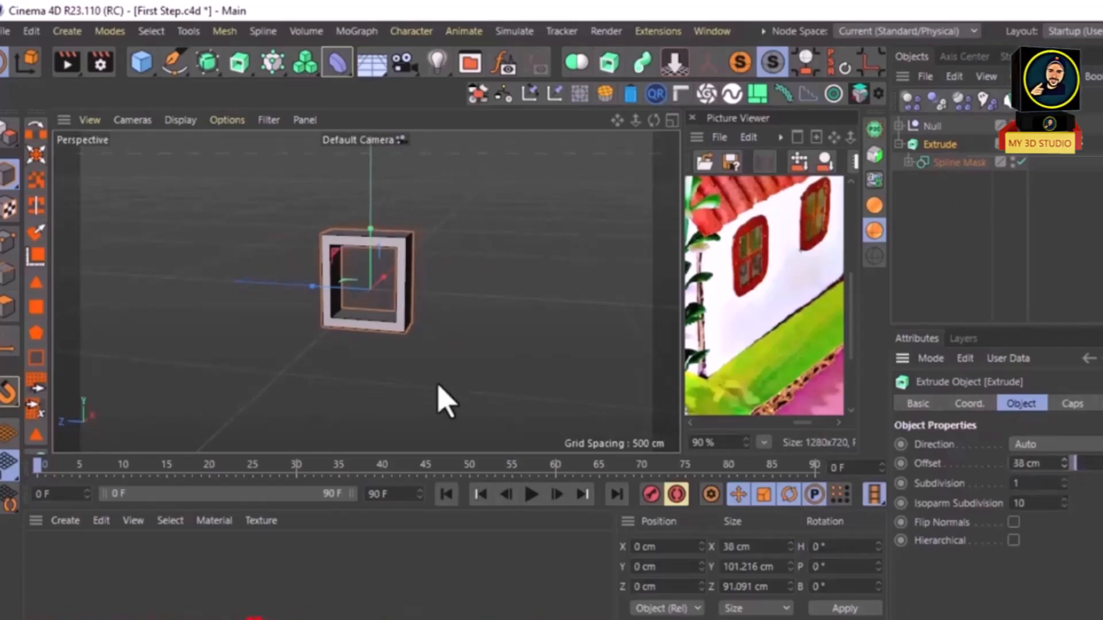
alt+drag(439, 384, 448, 386)
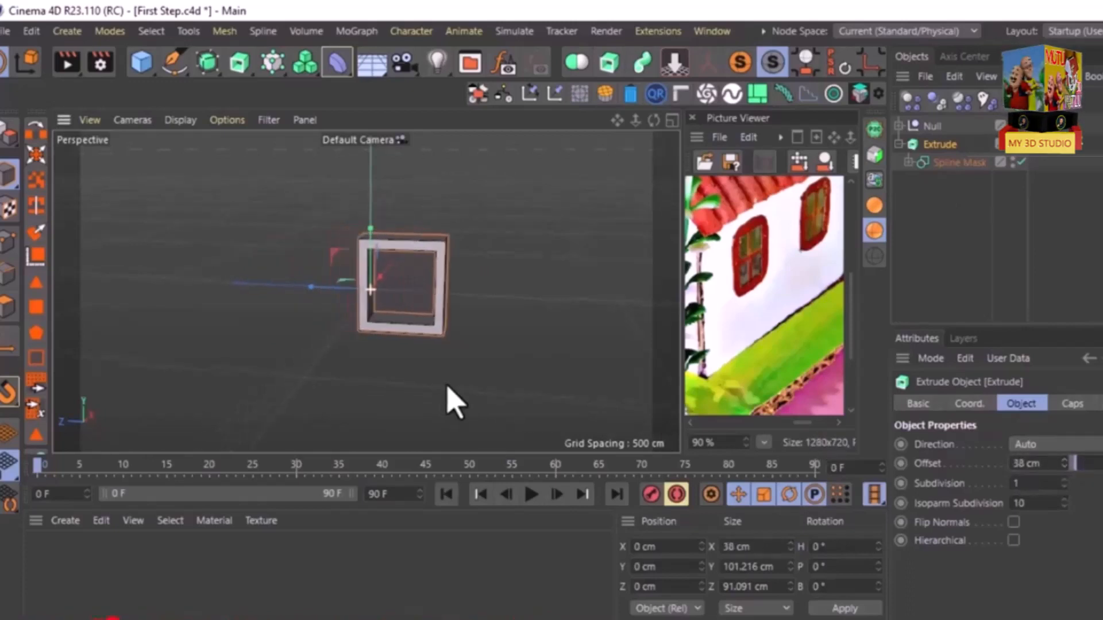
Step: Copy the inner window spline out of the Spline Mask and narrow the copy to a Z scale of 0.14
click(909, 163)
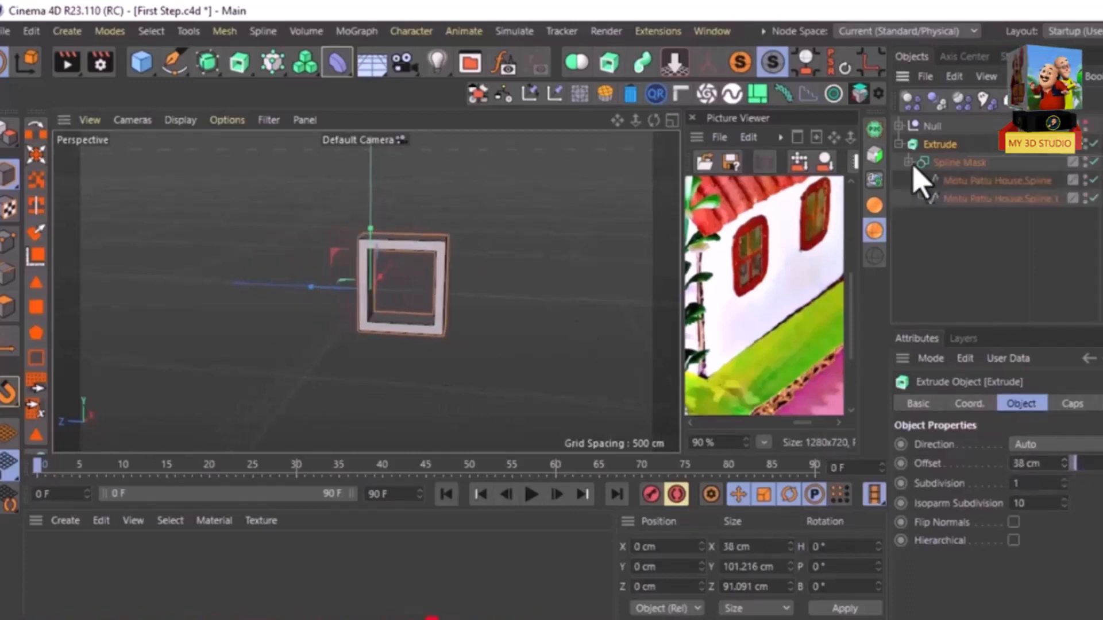
click(951, 199)
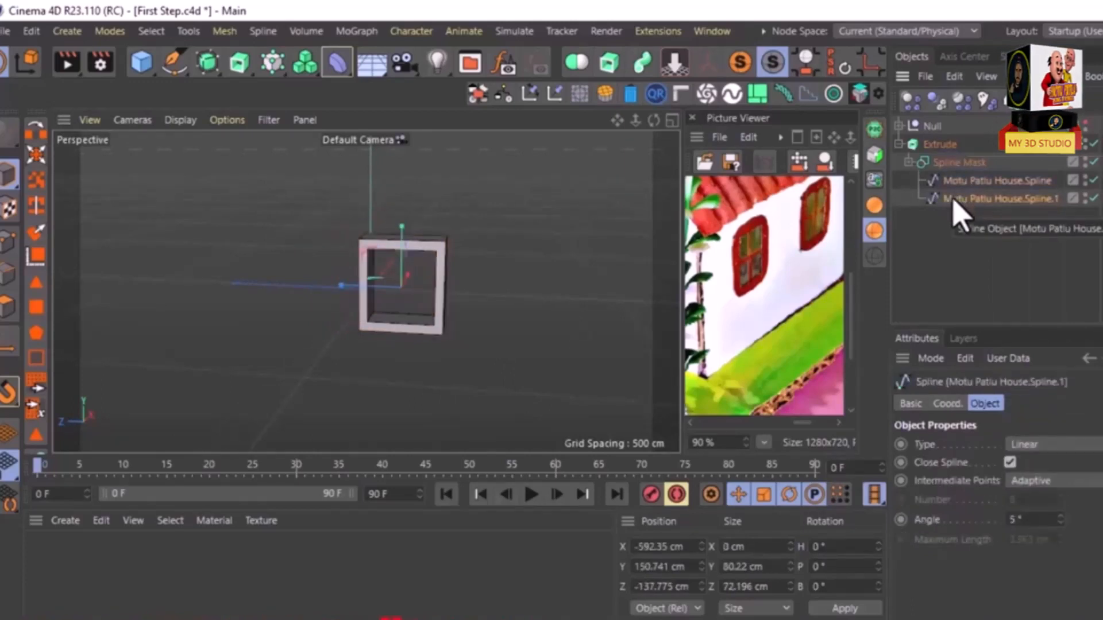
ctrl+drag(955, 202, 928, 227)
click(900, 144)
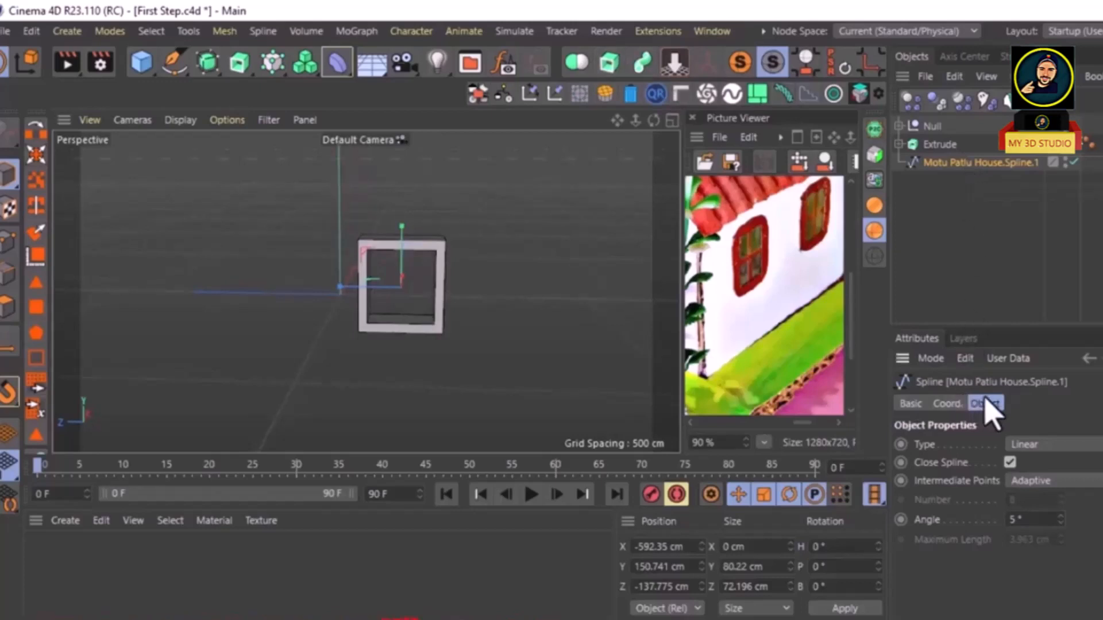
click(945, 404)
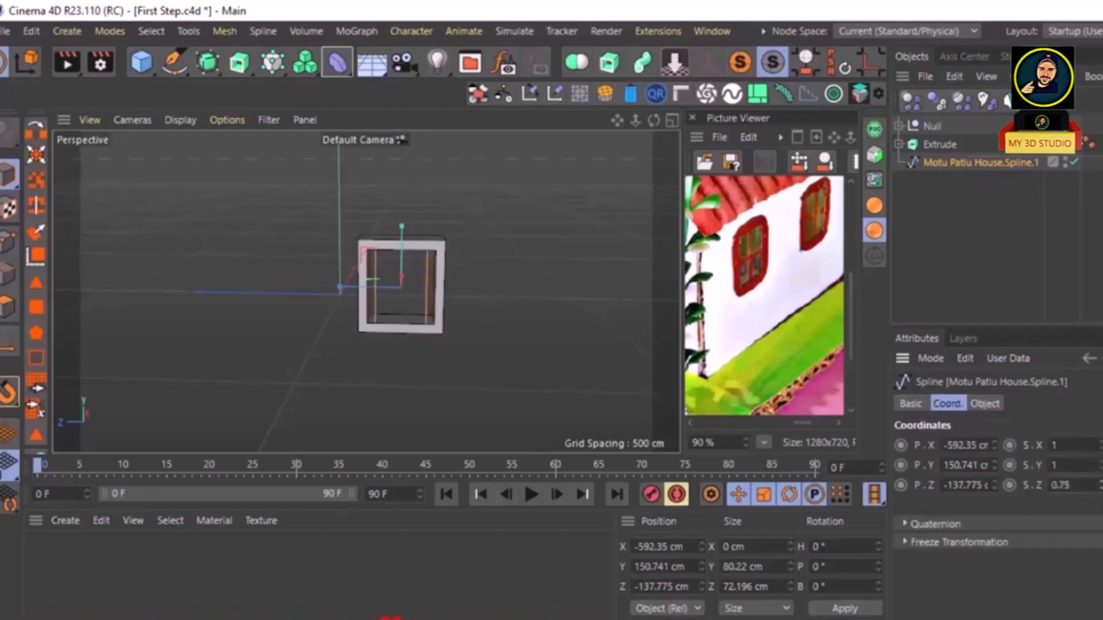
drag(1101, 486, 1100, 510)
alt+drag(422, 353, 391, 355)
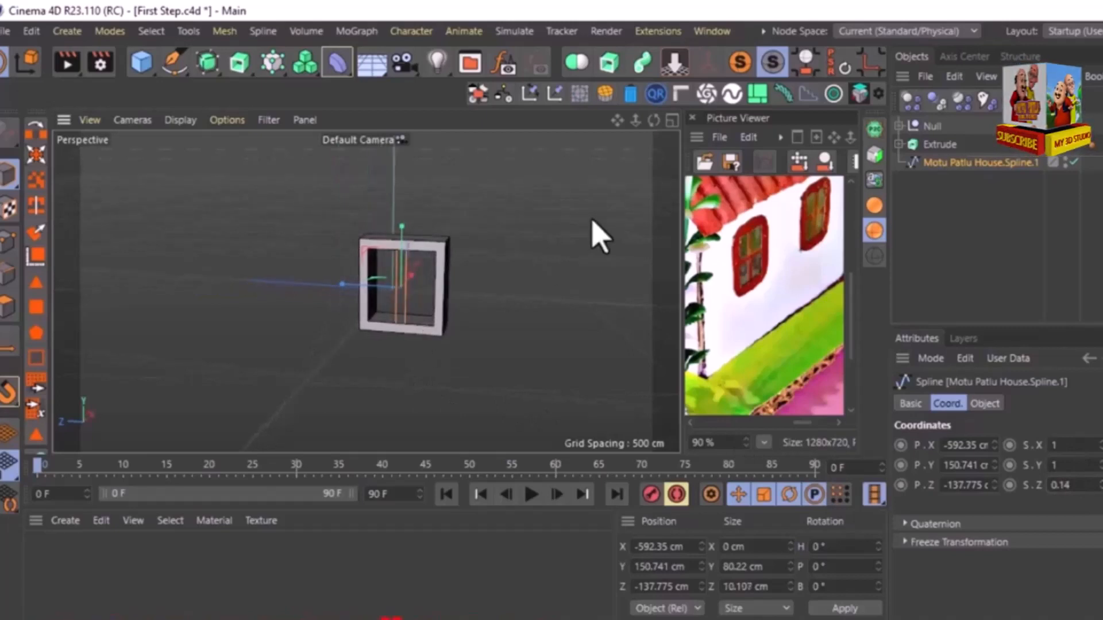
Step: Extrude the narrow spline 14 cm as the vertical bar and duplicate it at 90° pitch as the crossbar
alt+click(616, 64)
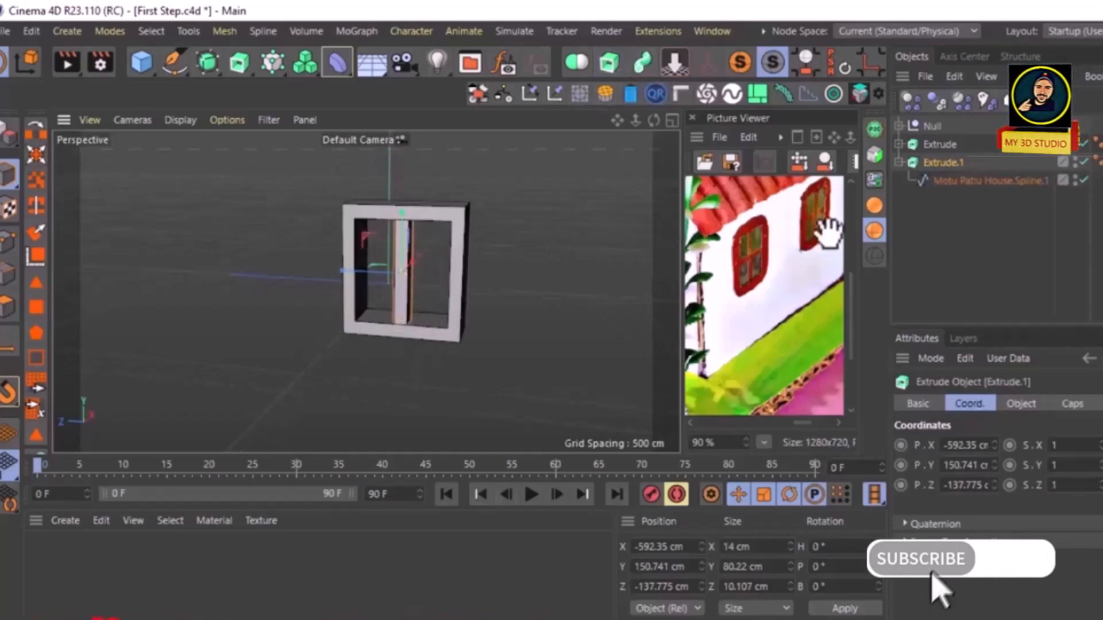
click(874, 208)
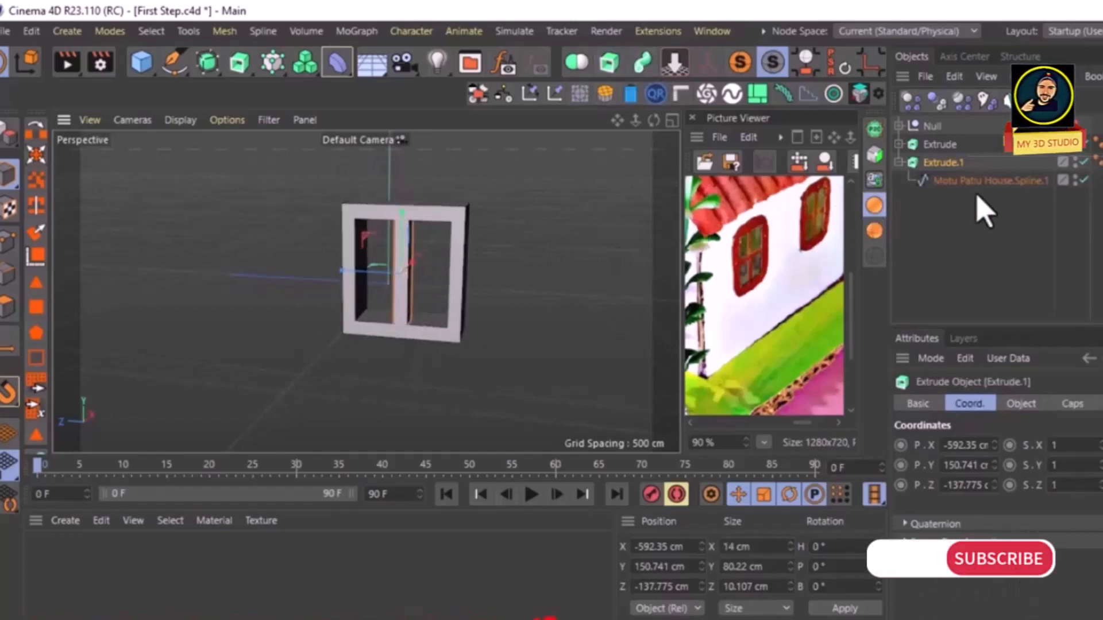
click(899, 163)
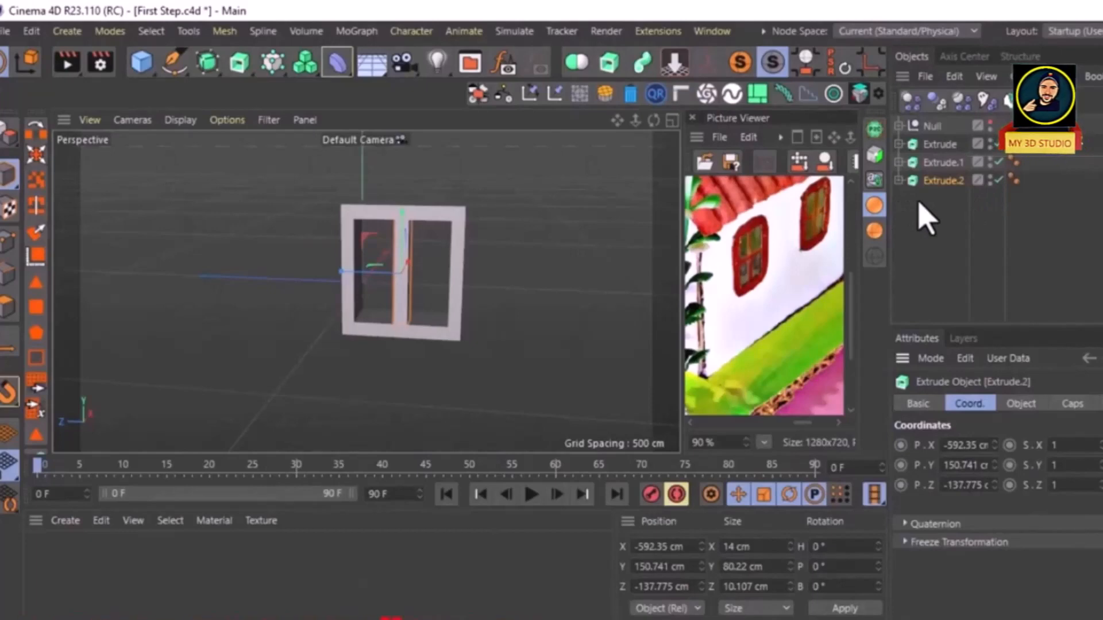
key(Return)
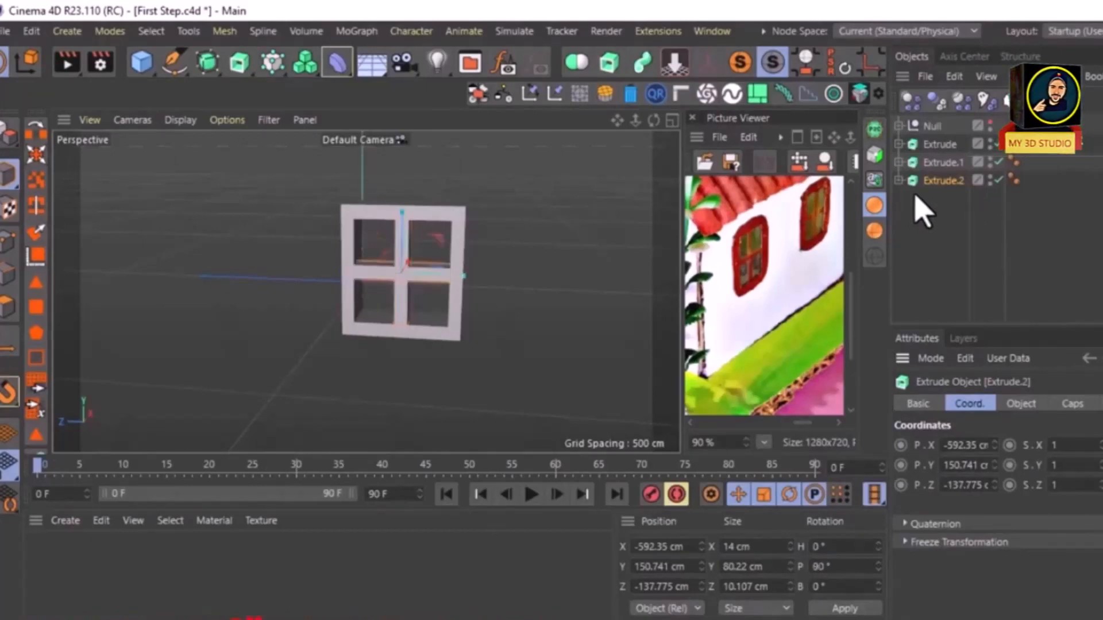
Step: Group the frame and both bar Extrude objects under a null and rename it front window
alt+drag(654, 311, 571, 347)
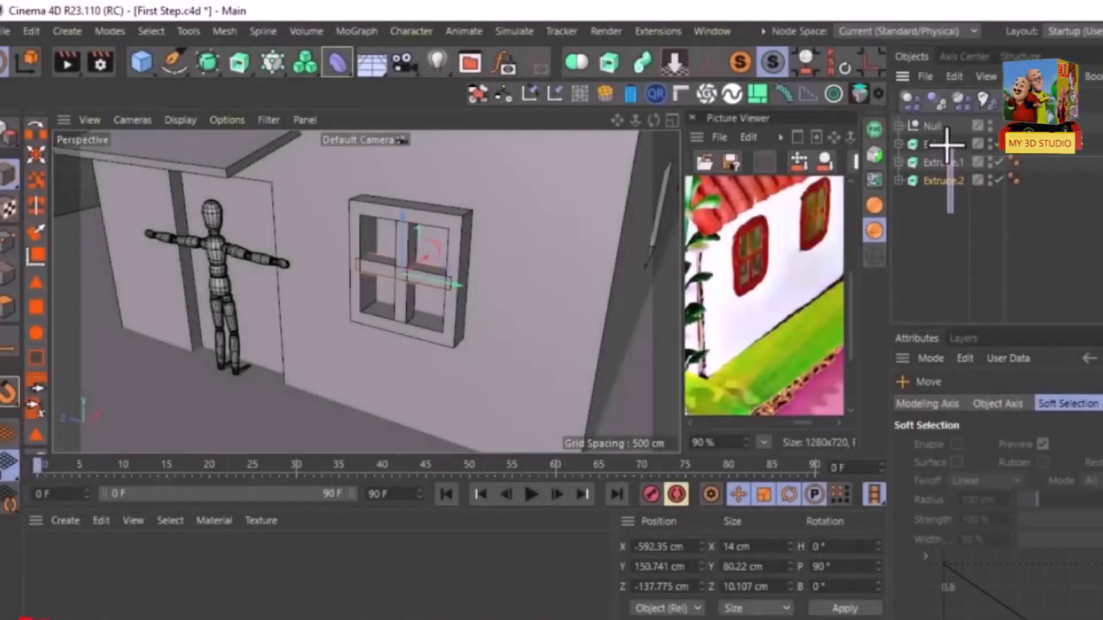
drag(947, 144, 949, 179)
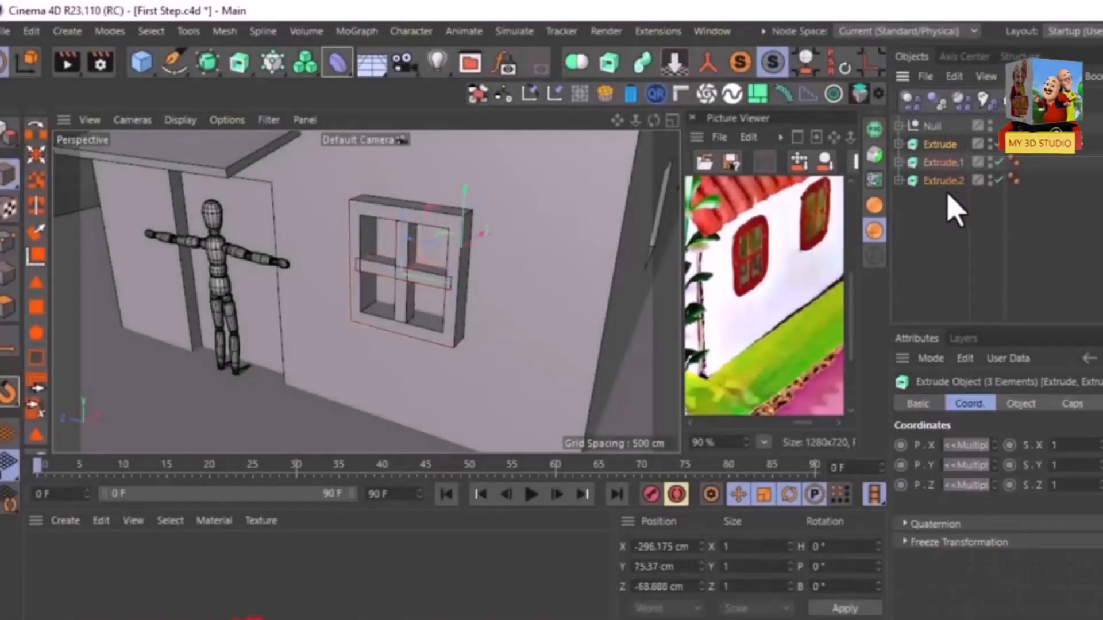
key(alt+g)
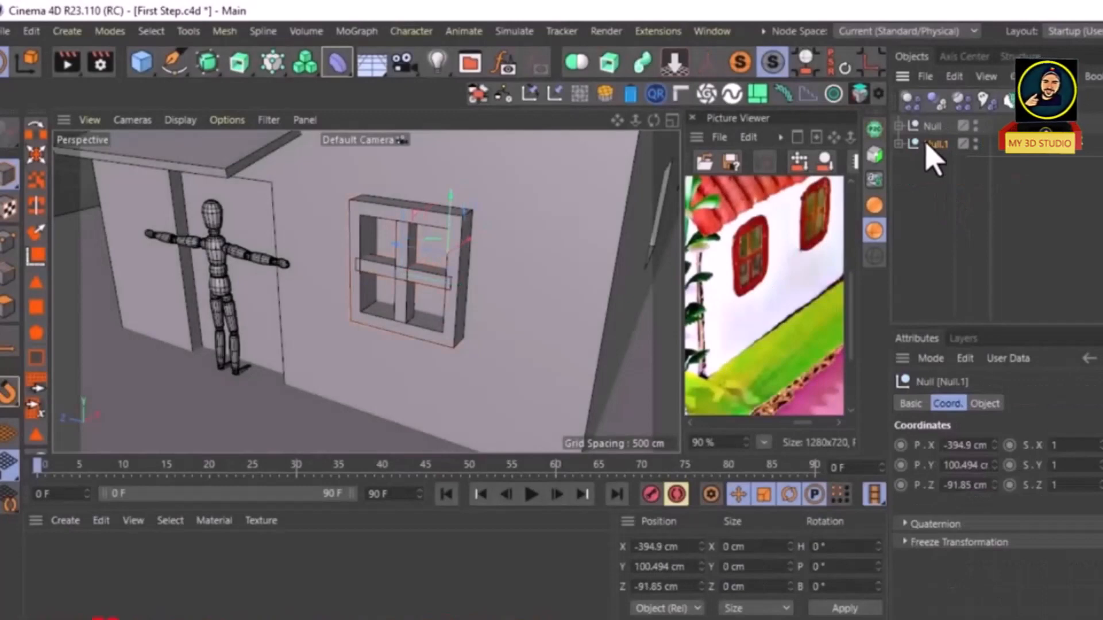
double_click(930, 144)
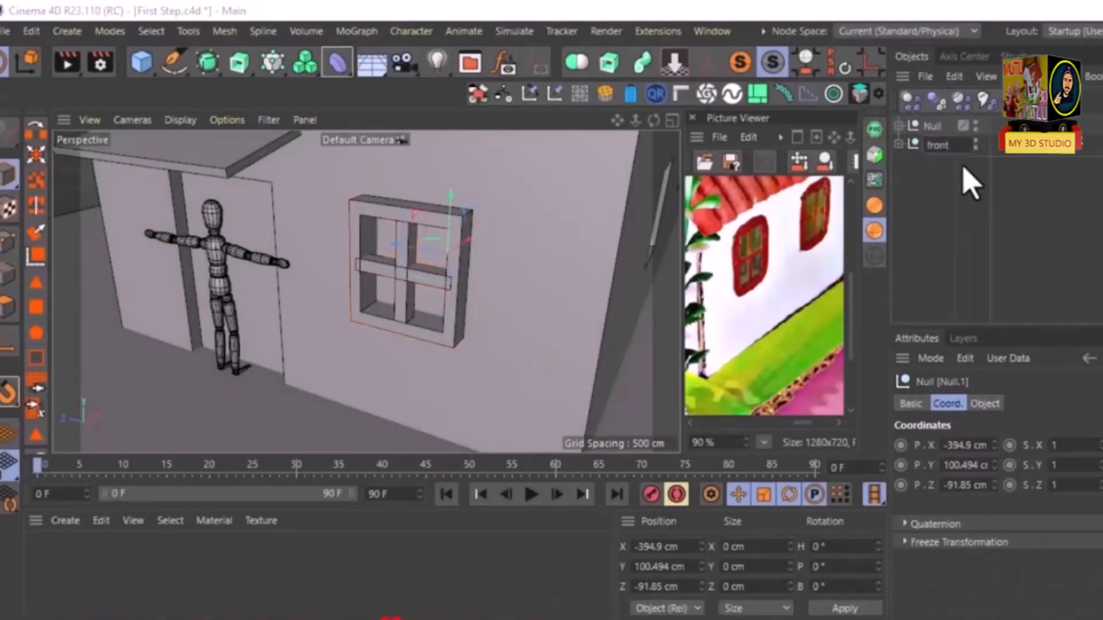
text(front windo)
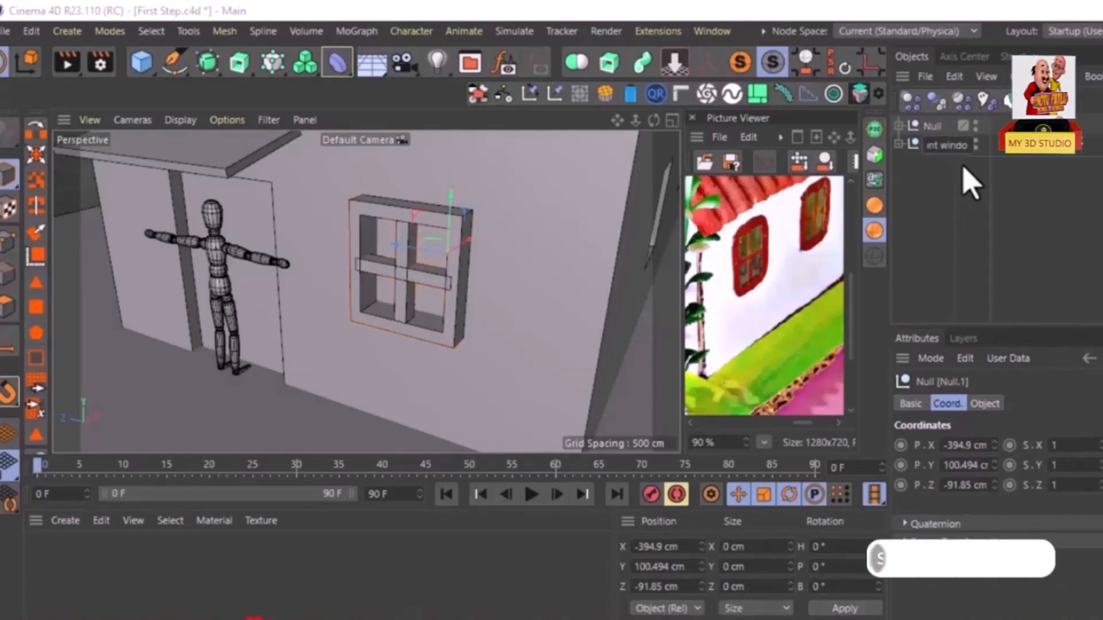
key(Return)
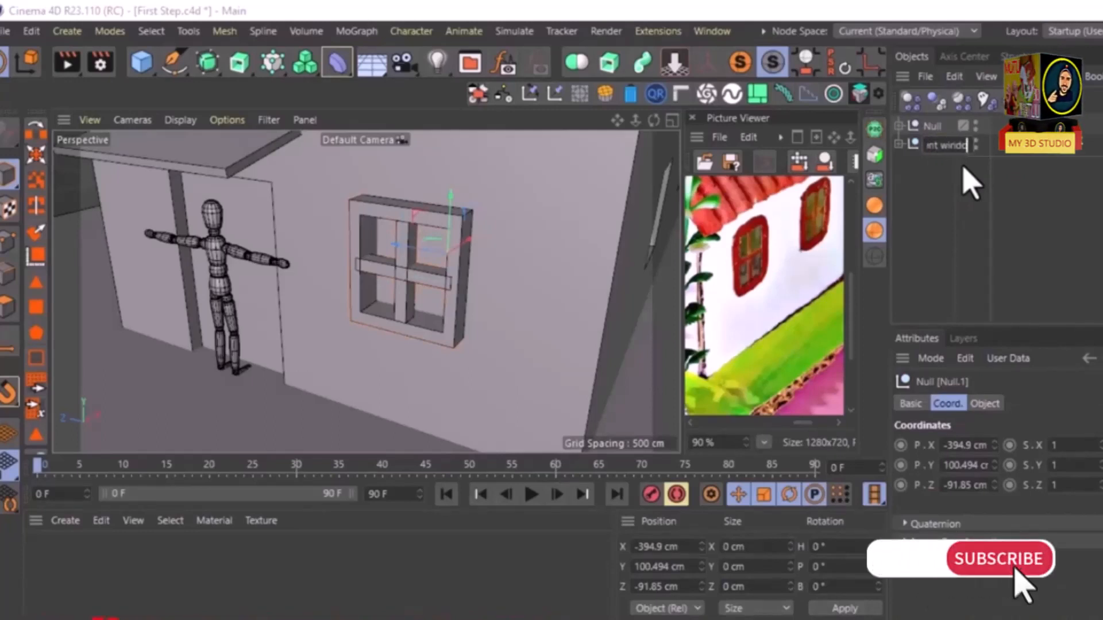
Step: Finish naming the window null front window and duplicate the whole window group
key(Return)
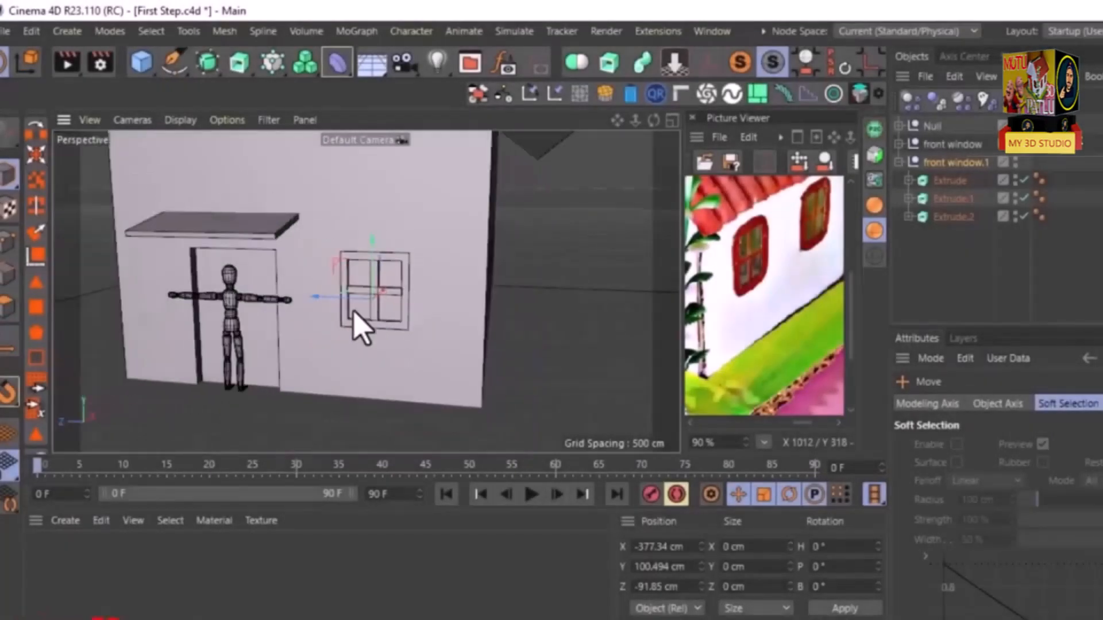
alt+drag(354, 312, 267, 330)
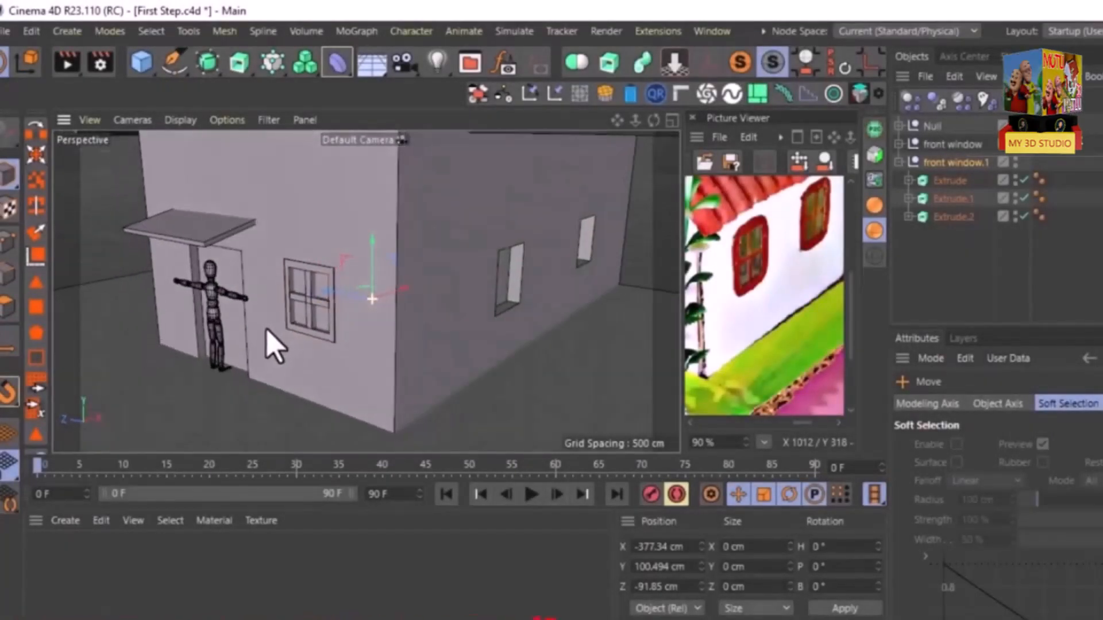
click(902, 162)
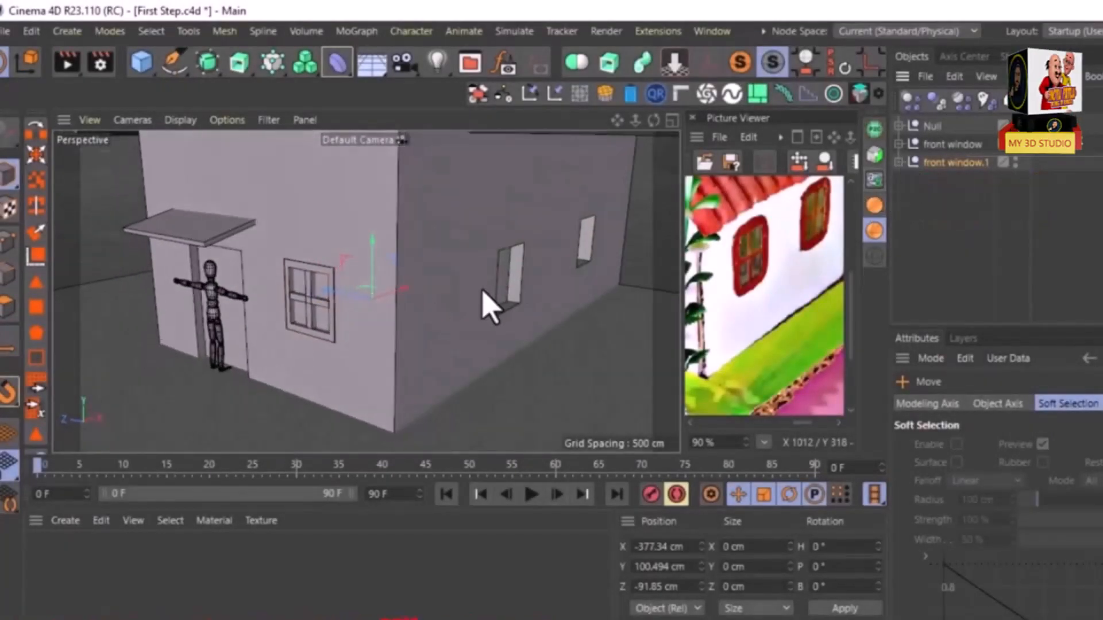
Step: Loop-select the inner edges of the first side window opening on the Motu Patlu House mesh
scroll(481, 289, down, 3)
alt+drag(481, 292, 359, 330)
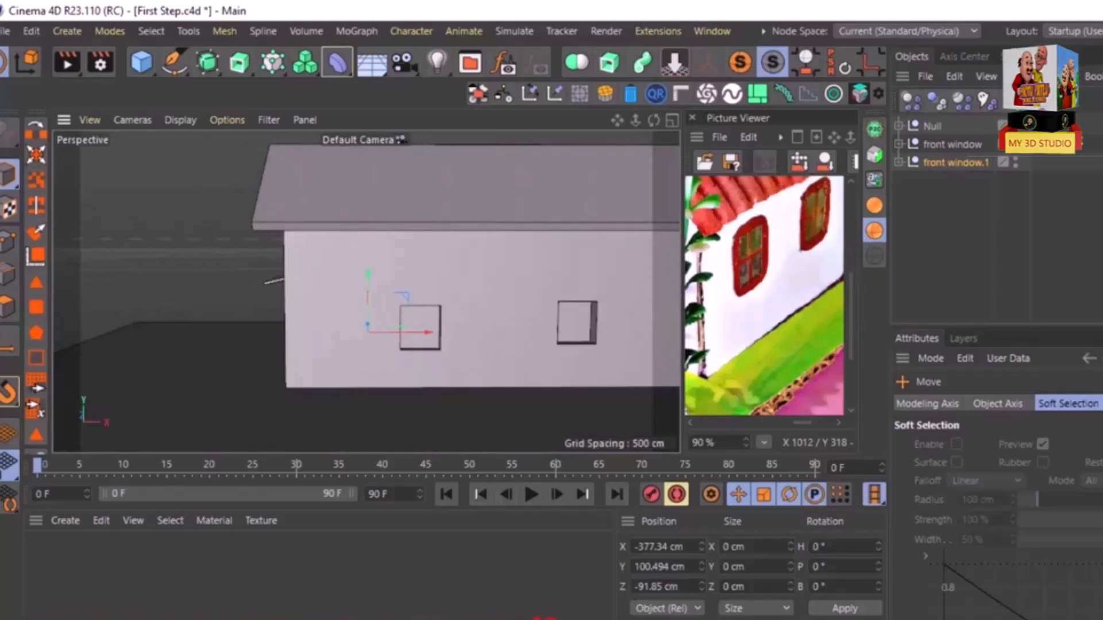
scroll(699, 352, up, 1)
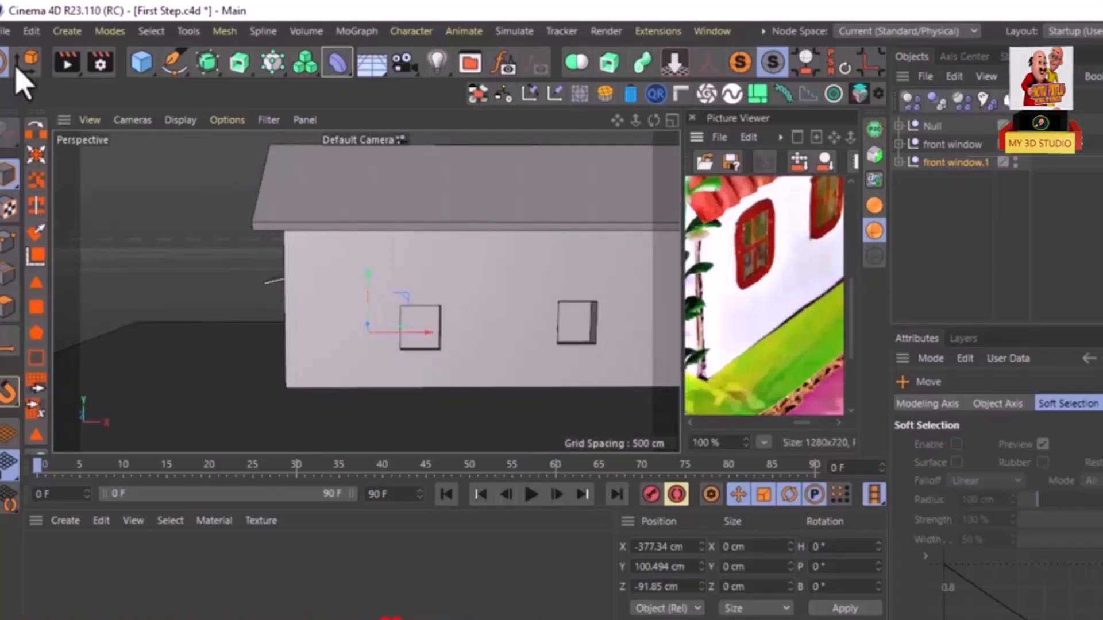
scroll(439, 314, down, 4)
alt+middle_drag(480, 295, 419, 314)
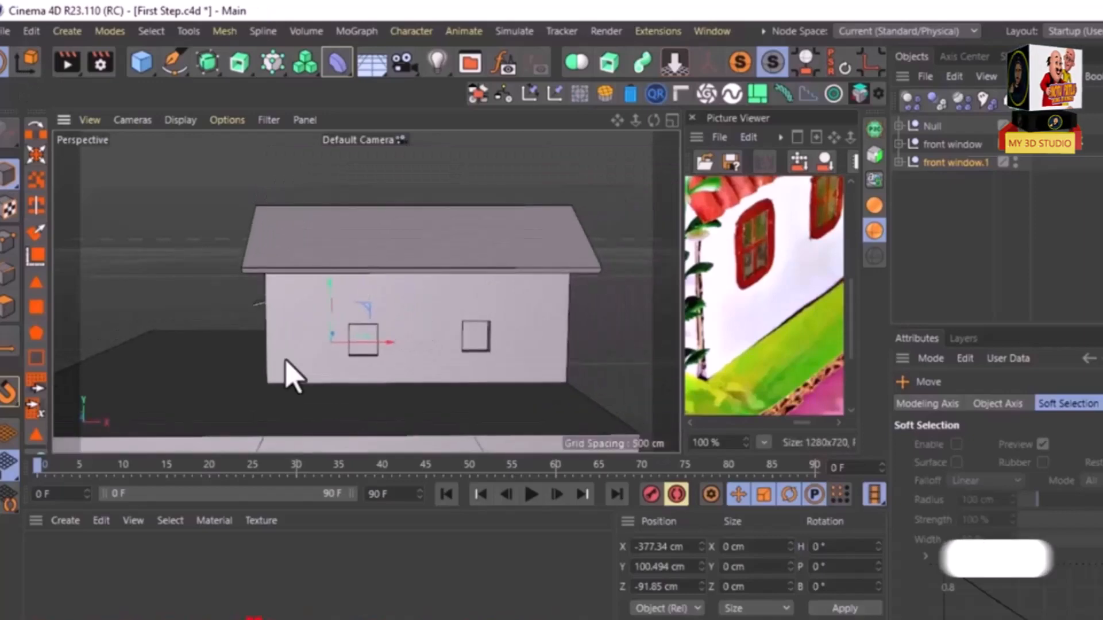
alt+drag(283, 358, 353, 347)
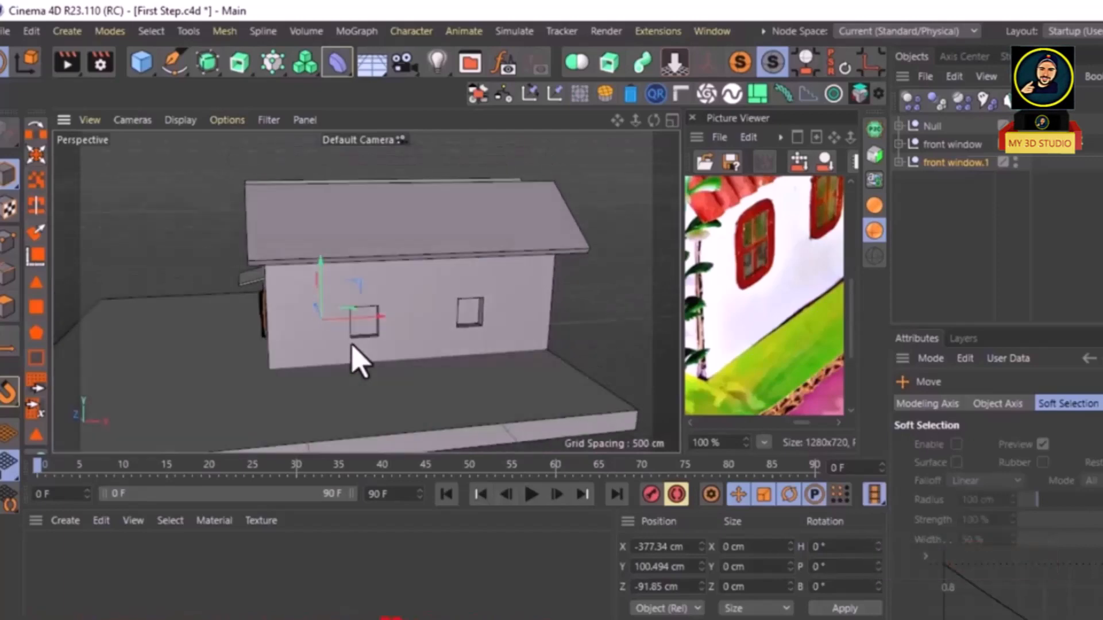
click(899, 127)
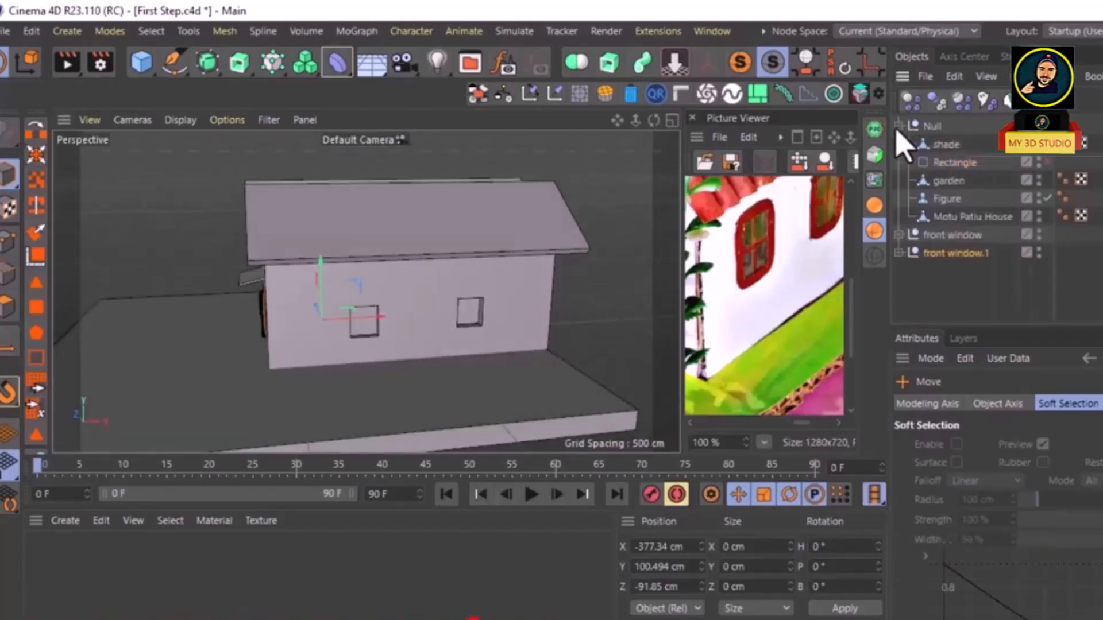
click(922, 216)
scroll(379, 342, up, 5)
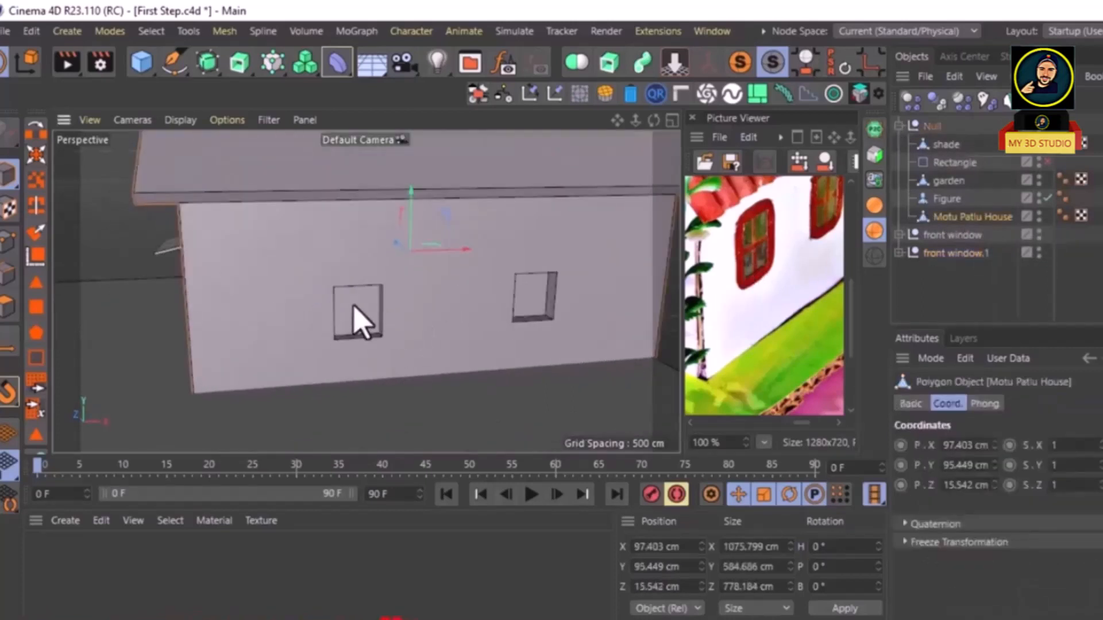
click(8, 282)
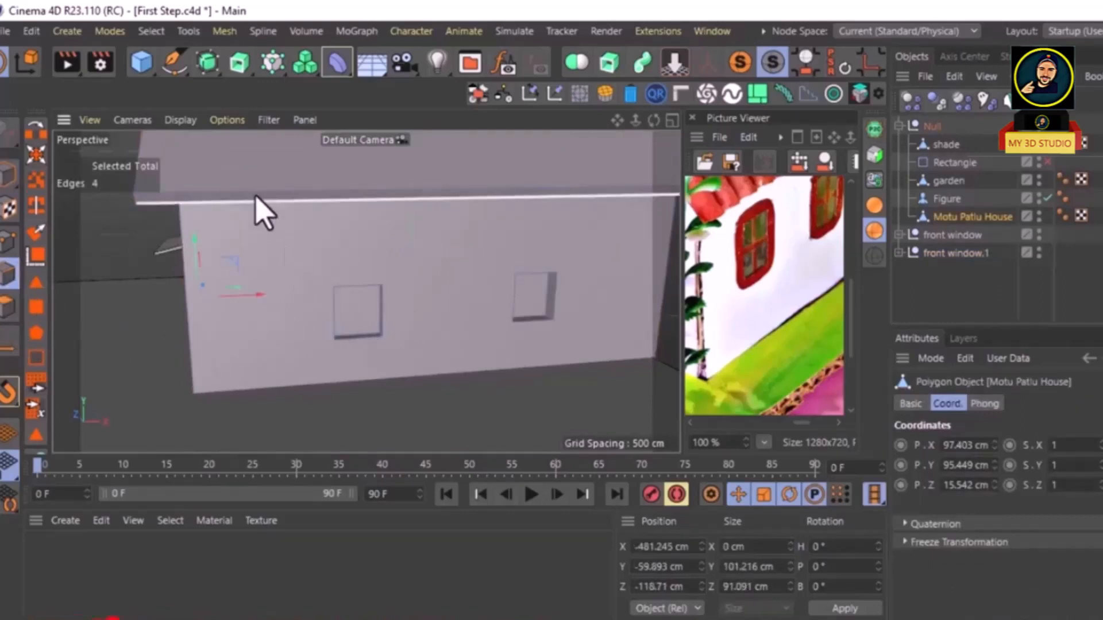
click(151, 31)
click(183, 86)
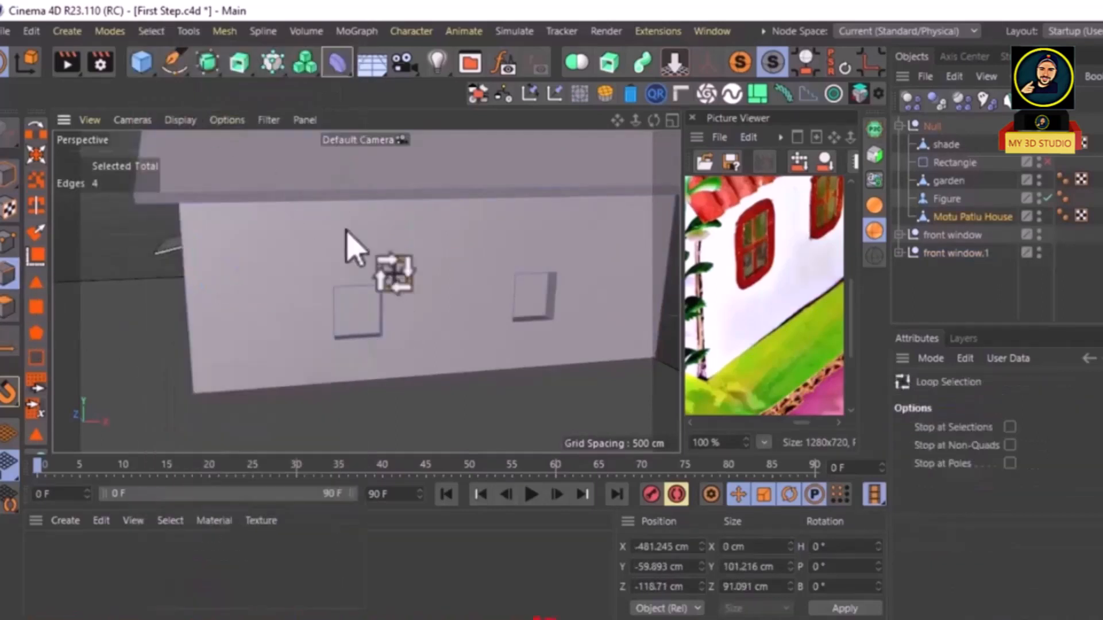
alt+drag(357, 339, 311, 336)
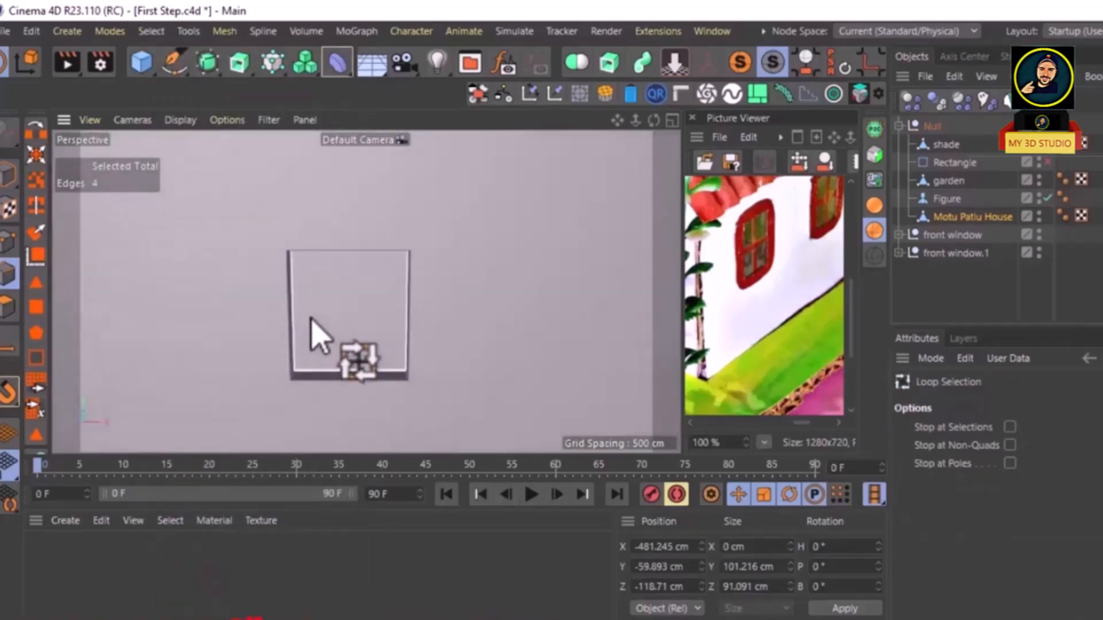
click(315, 328)
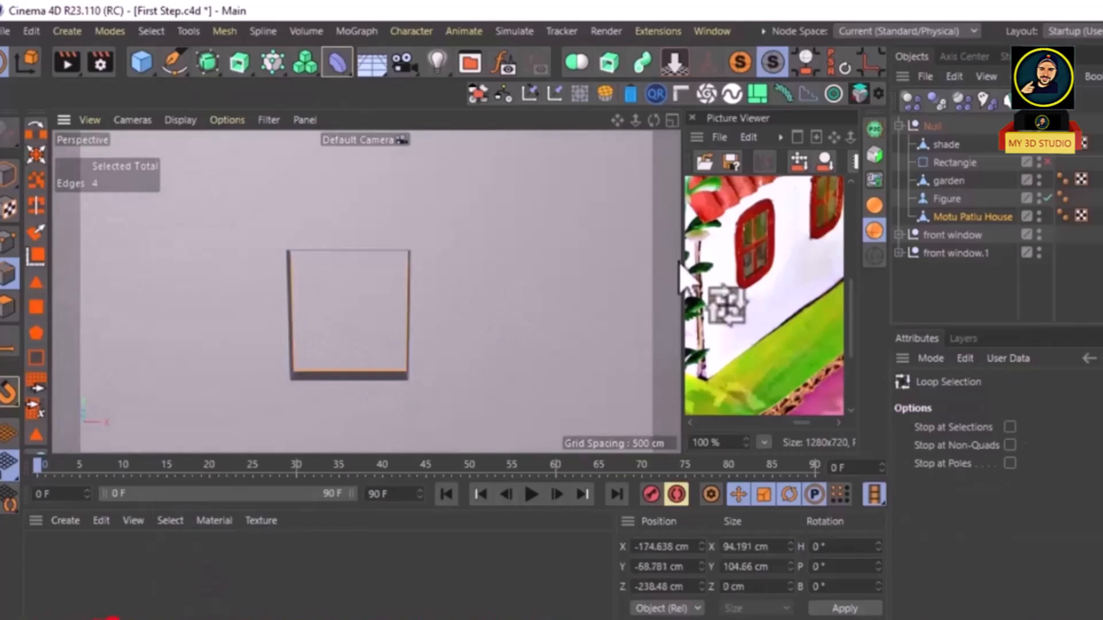
Step: Convert the selected window edges with Edge to Spline and rename the new spline Side window 1
scroll(550, 282, down, 3)
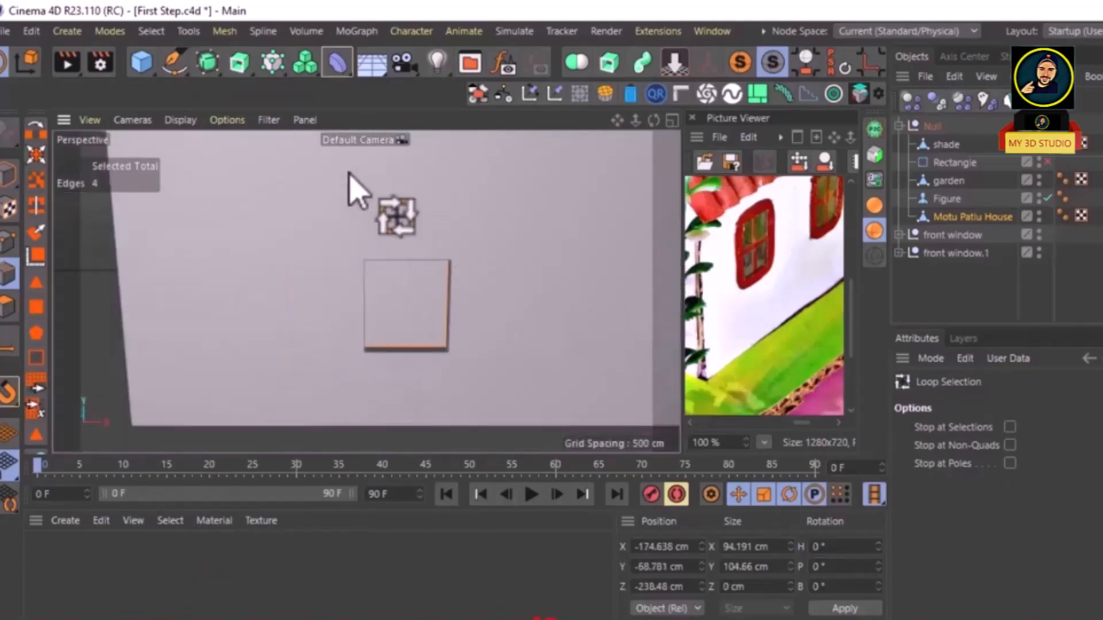
click(262, 32)
mouse_move(289, 339)
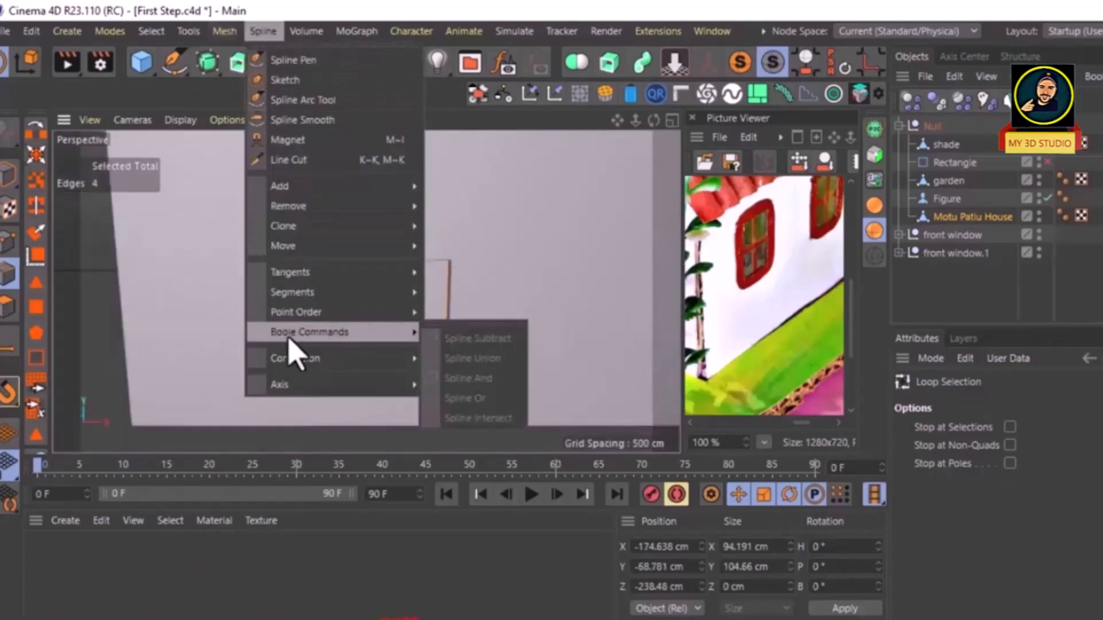
mouse_move(298, 361)
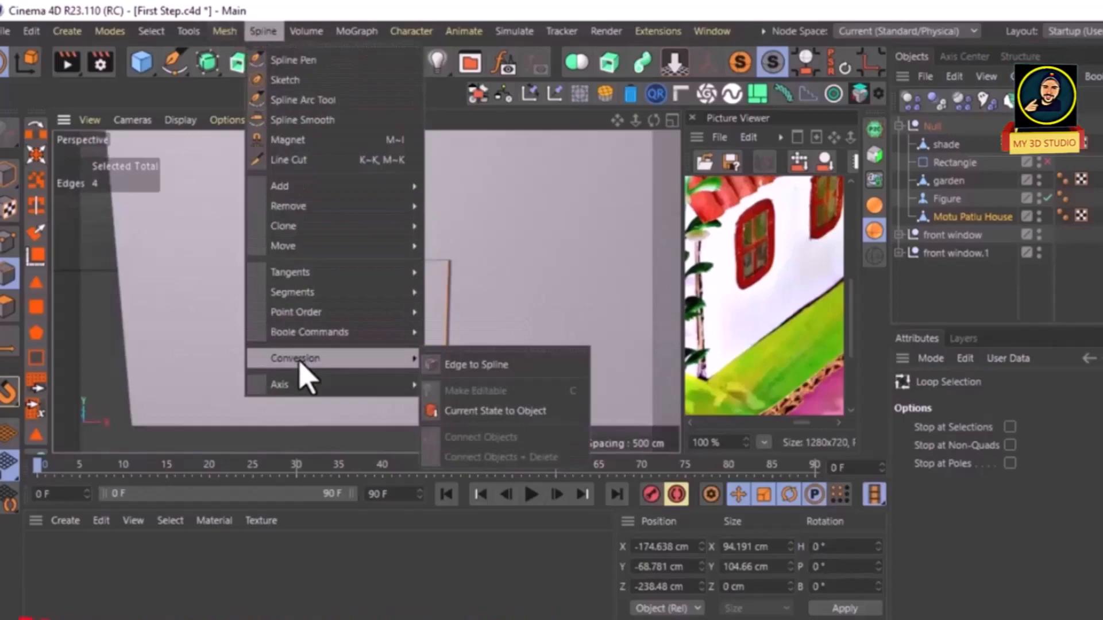
click(471, 367)
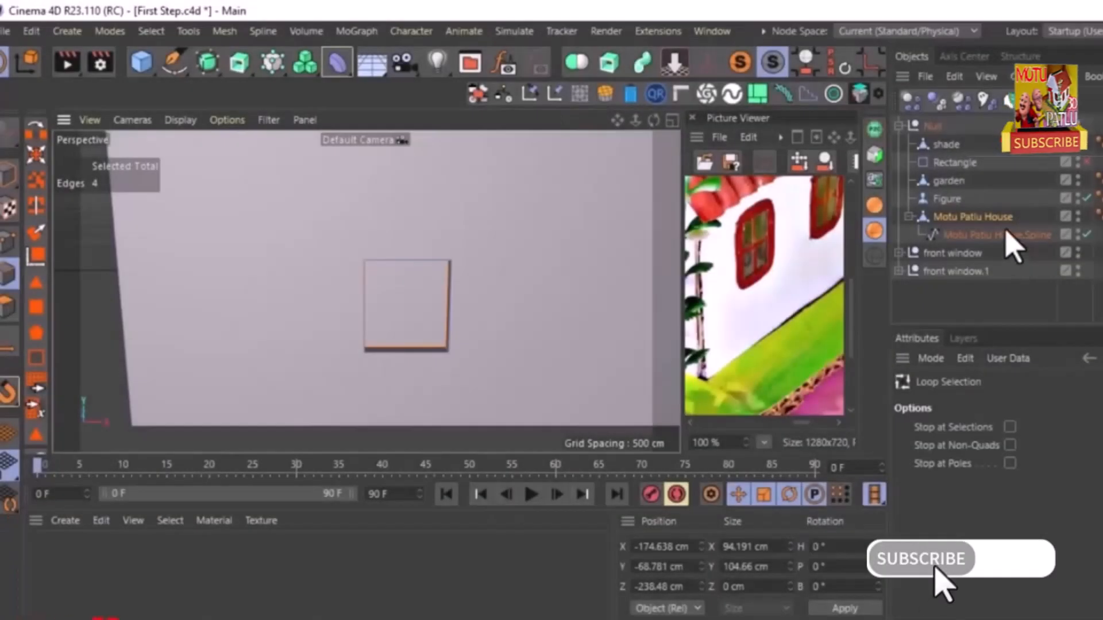
click(991, 237)
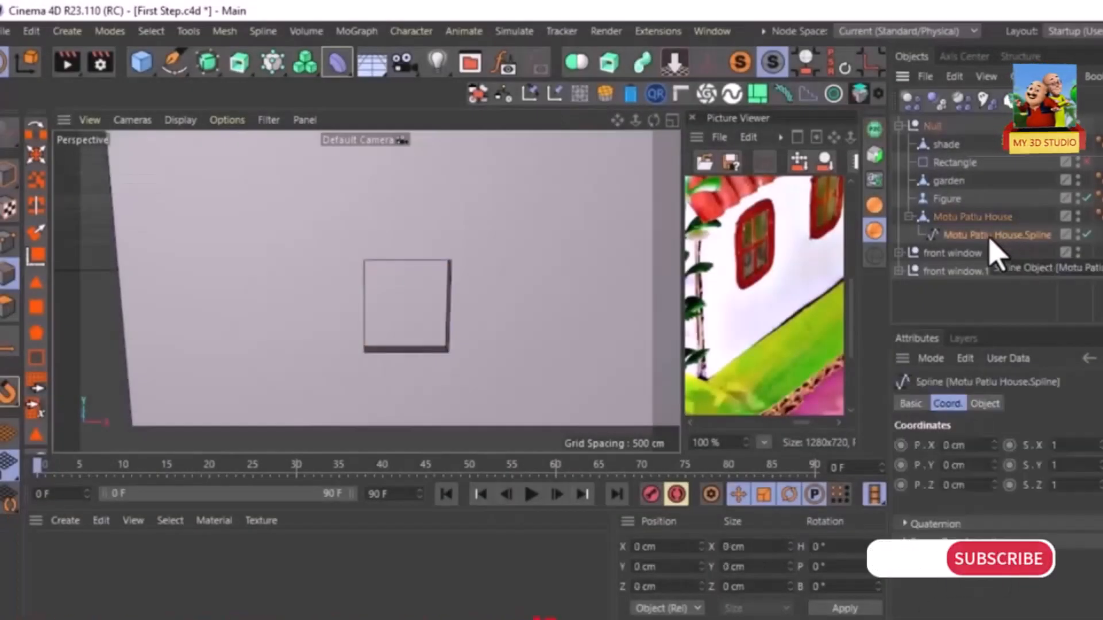
double_click(991, 236)
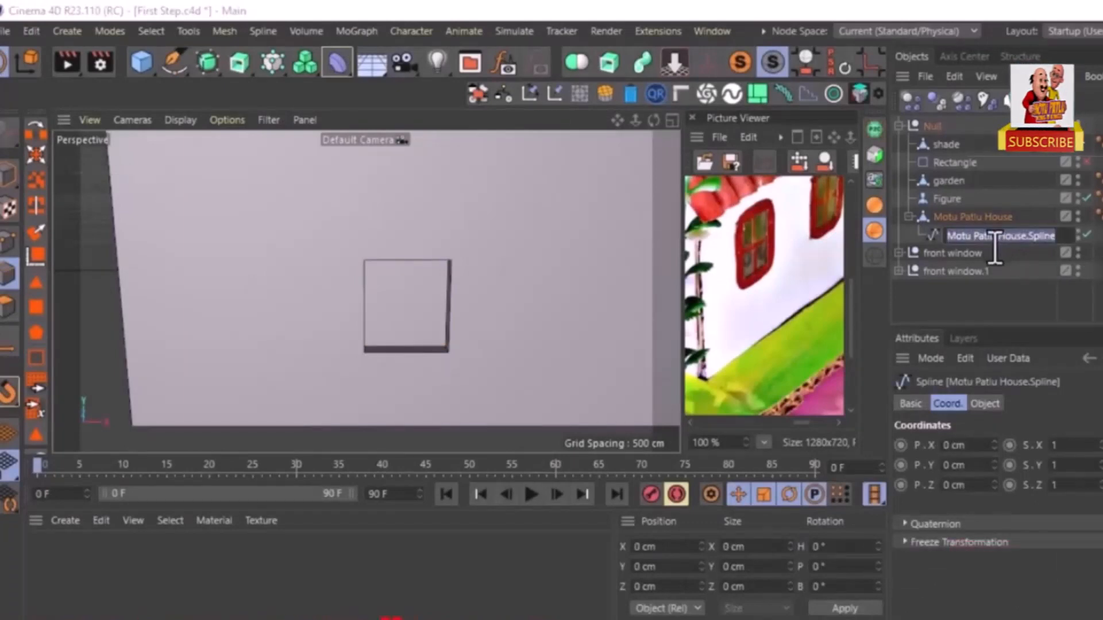
key(BackSpace)
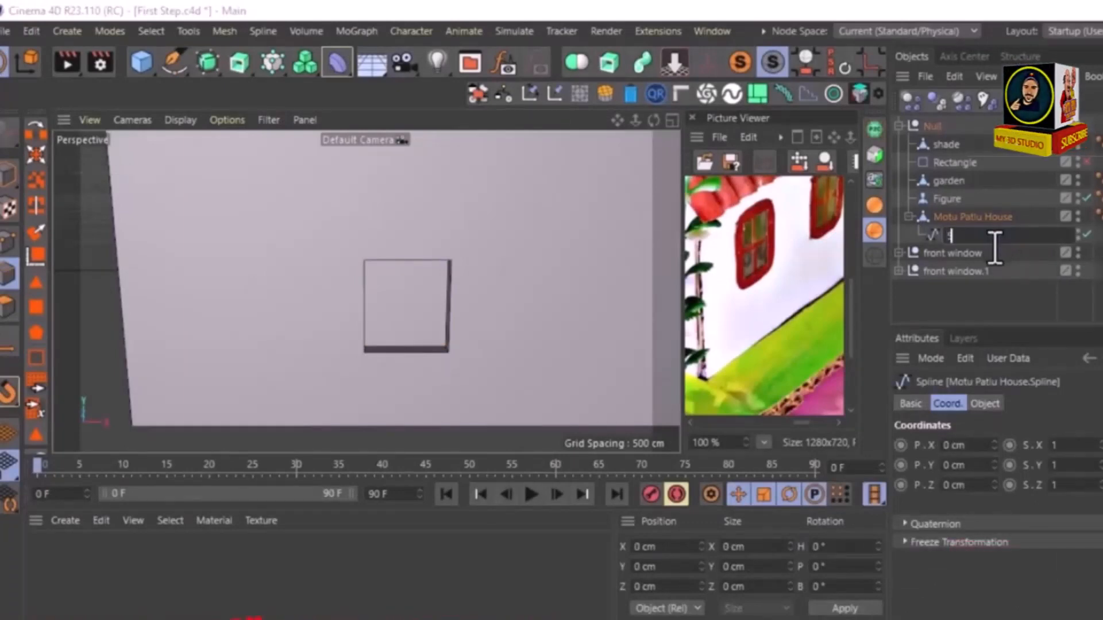
text(Side)
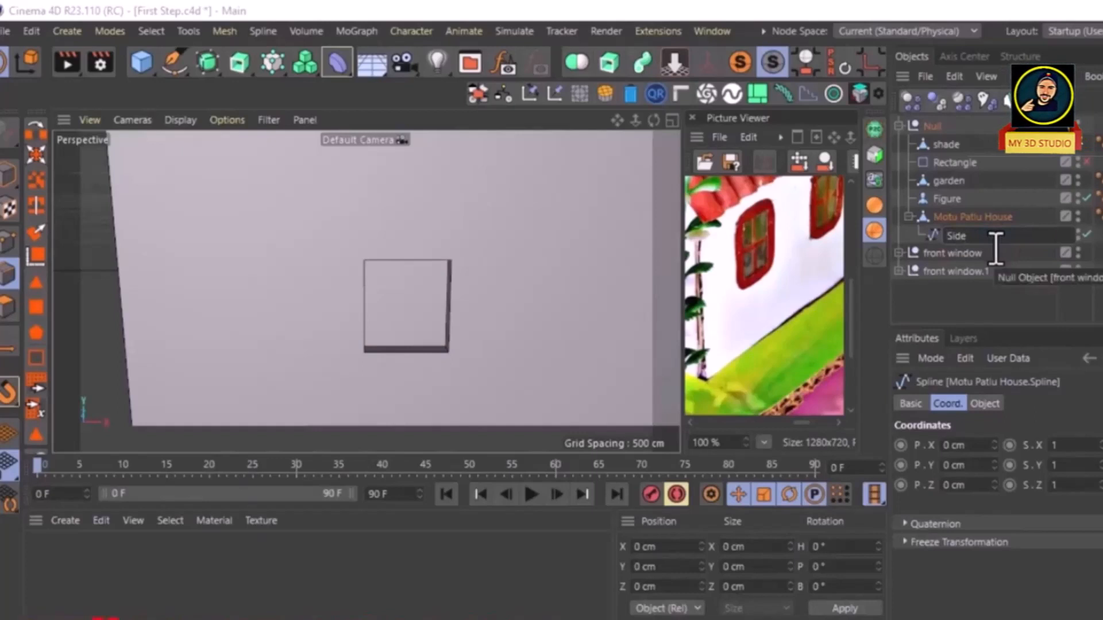
text( window 1)
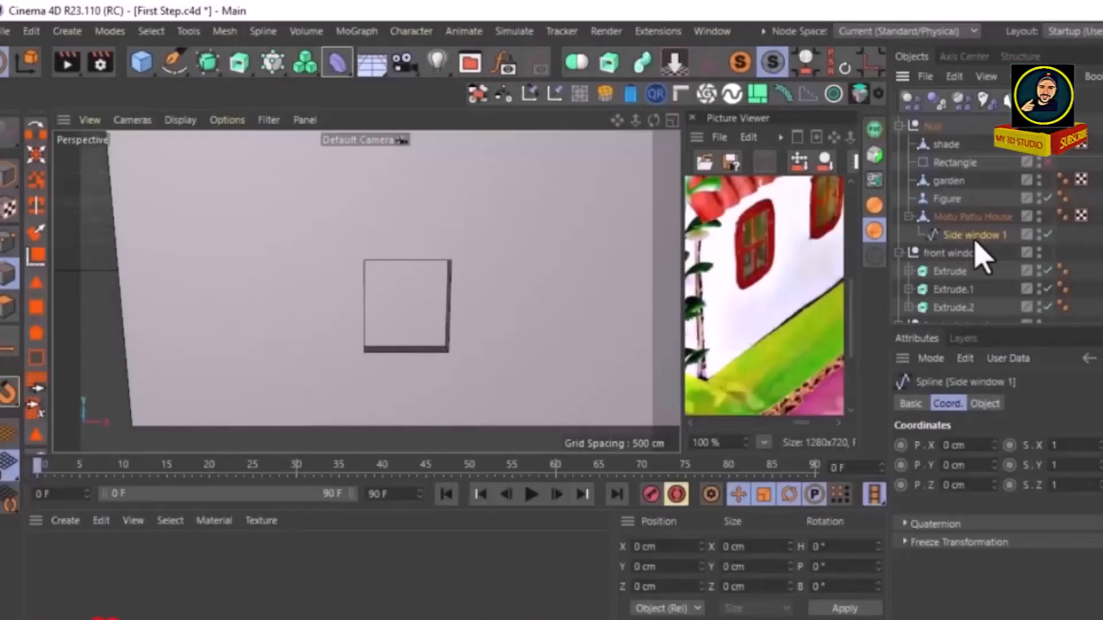
Step: Take the Side window 1 spline out of the house mesh hierarchy and move it outside the wall to Z -313.945 cm
drag(975, 244, 1012, 217)
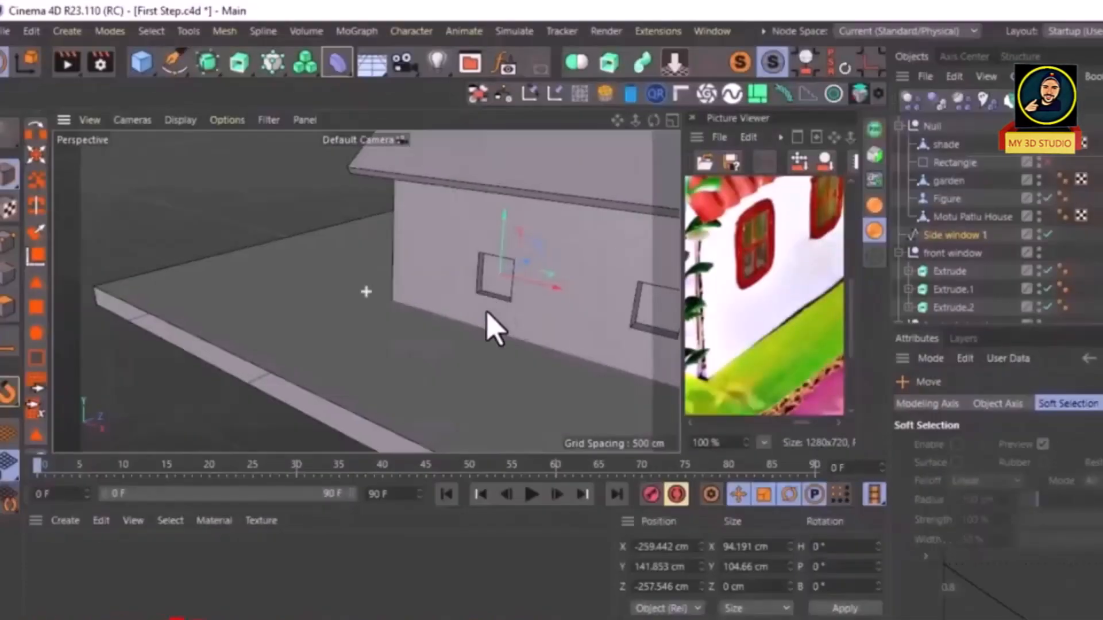
alt+drag(487, 313, 362, 323)
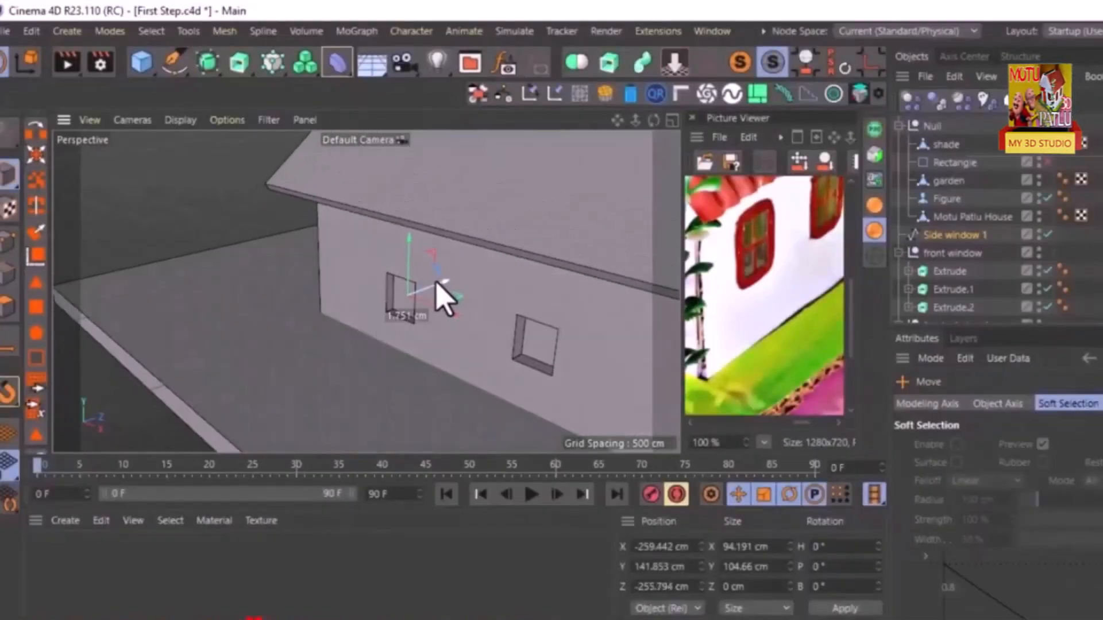
drag(445, 299, 514, 305)
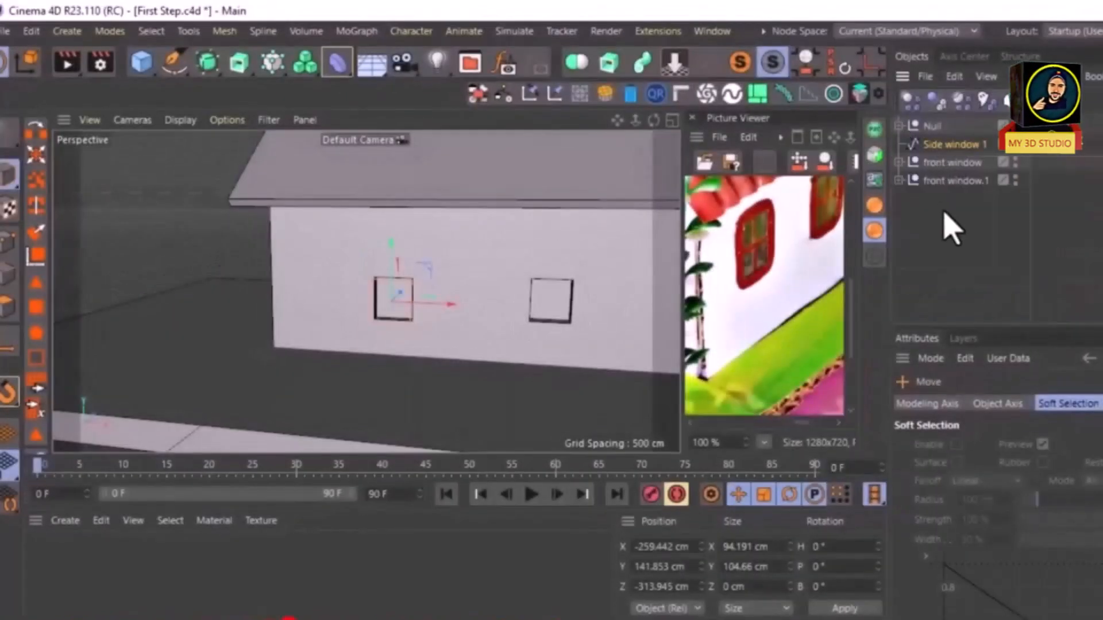
Step: Group both front window nulls with the house null and rename the group MOTU PATLU HOUSE
ctrl+click(939, 165)
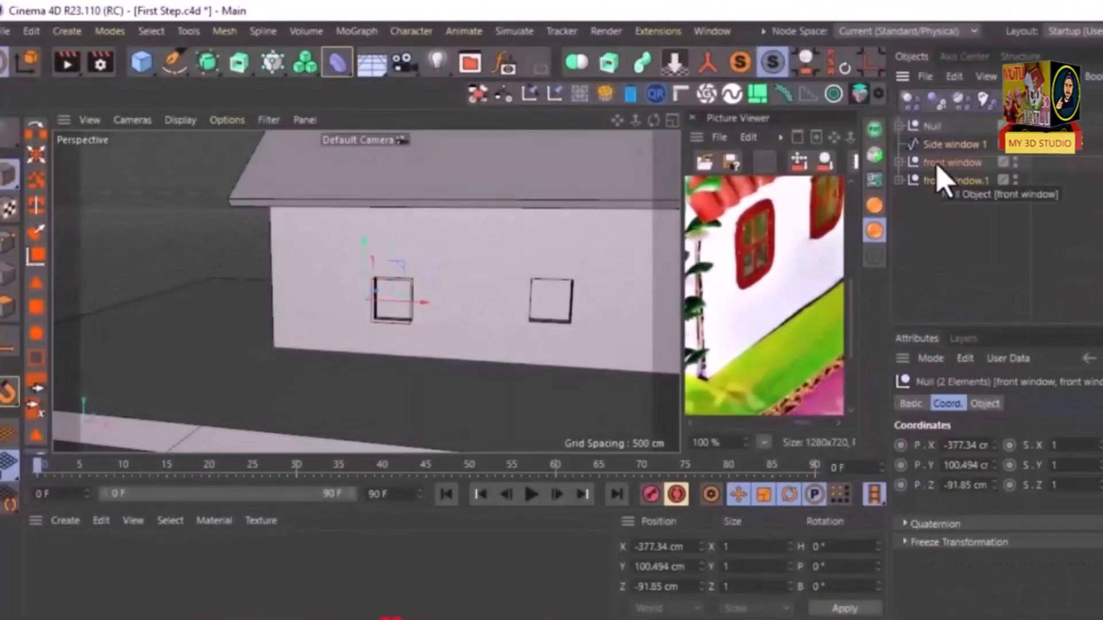
key(alt+g)
double_click(931, 126)
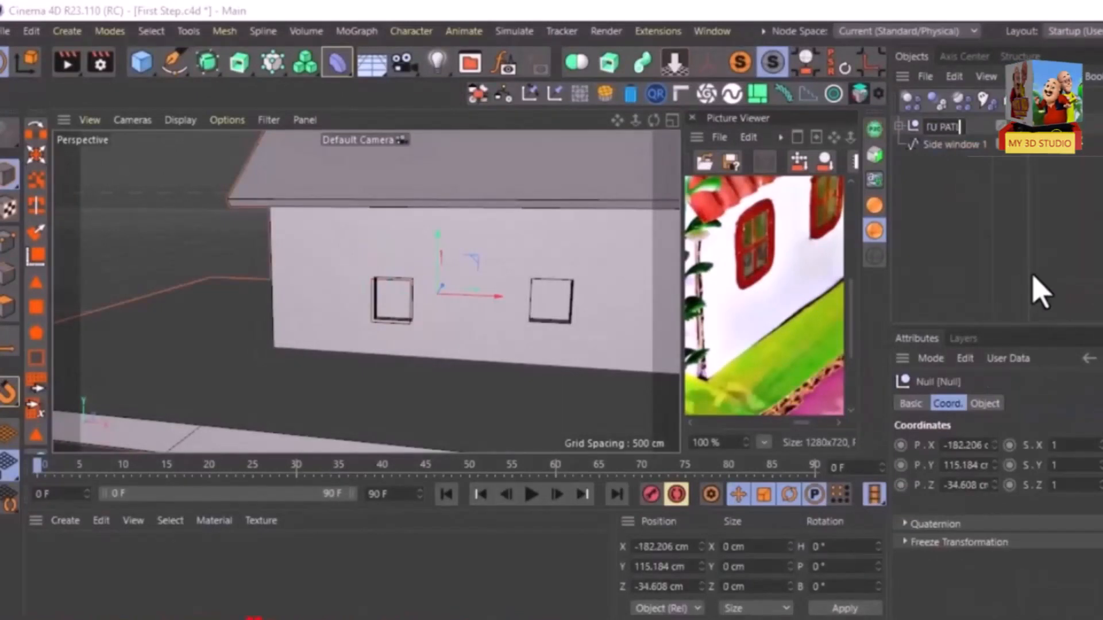
text(MOTU PATLU HOUSE)
key(Return)
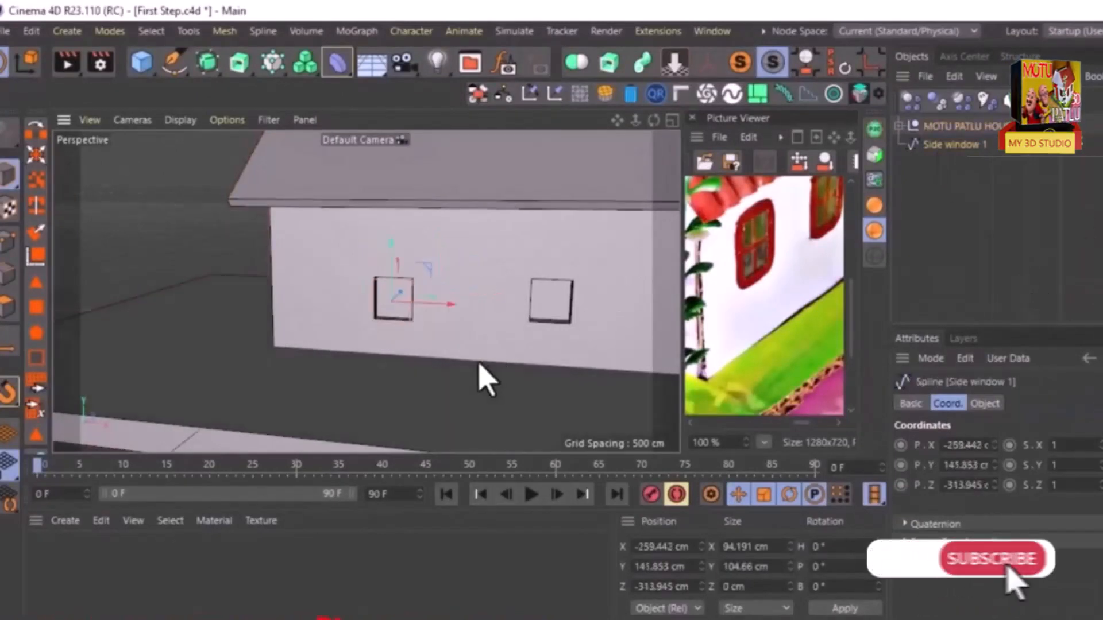
Step: Rename the Side window 1 spline as Side window Frame 1
alt+drag(479, 361, 399, 349)
double_click(954, 144)
drag(984, 148, 1001, 152)
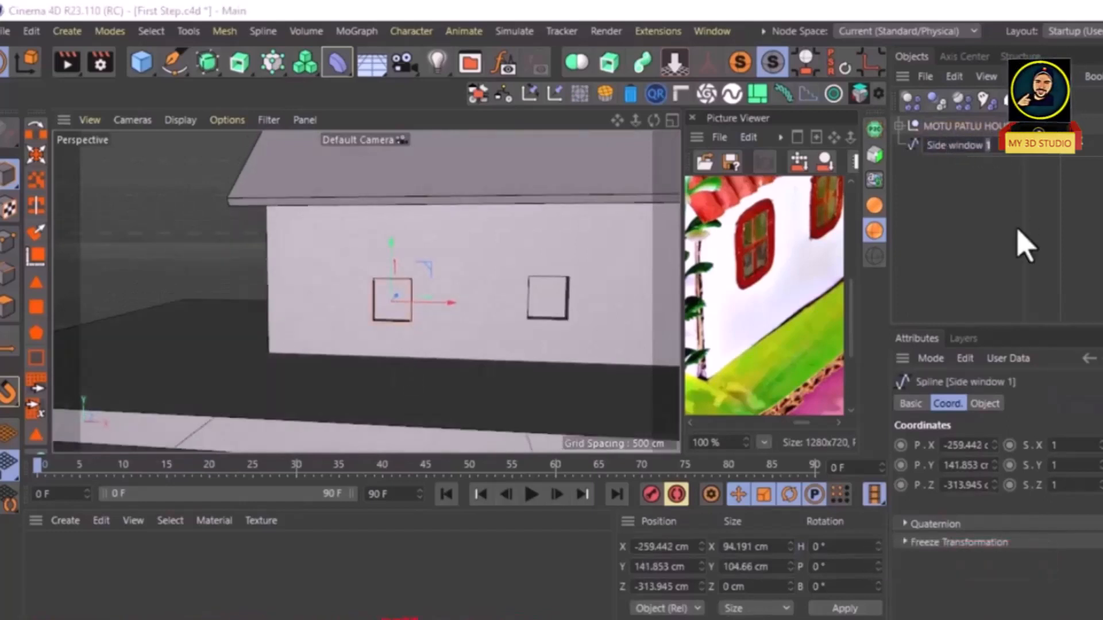
text(Frame 1)
key(Return)
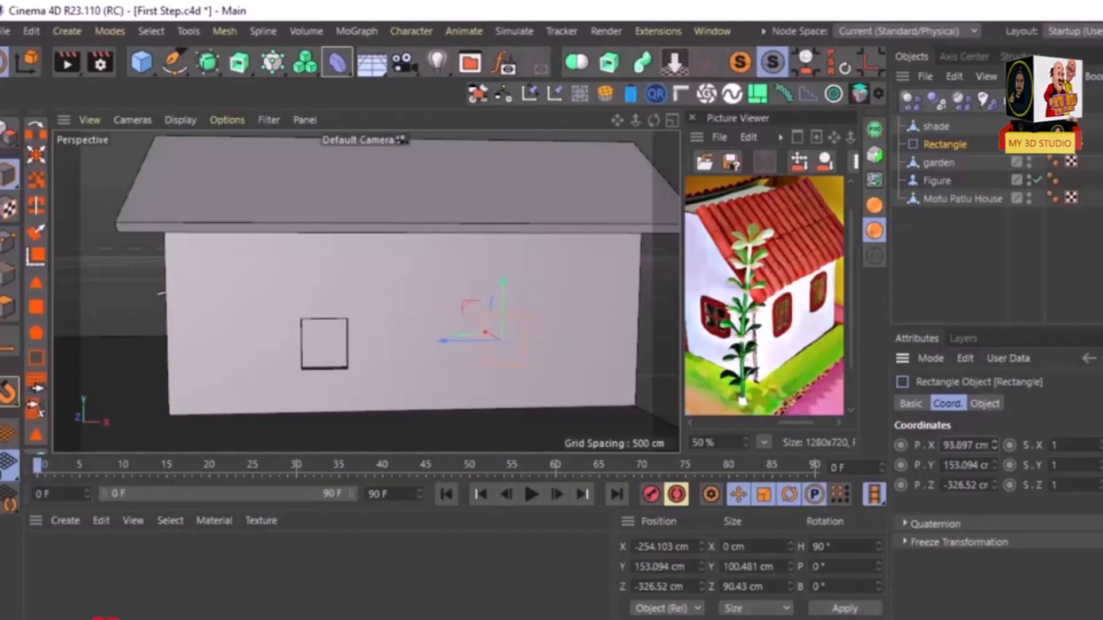
Step: Position the Rectangle guide spline for the second side window at X 105.897 cm and Z -281.53 cm
drag(995, 445, 996, 439)
alt+drag(504, 402, 552, 325)
alt+drag(367, 291, 438, 357)
alt+middle_drag(438, 357, 354, 353)
alt+middle_drag(420, 331, 505, 320)
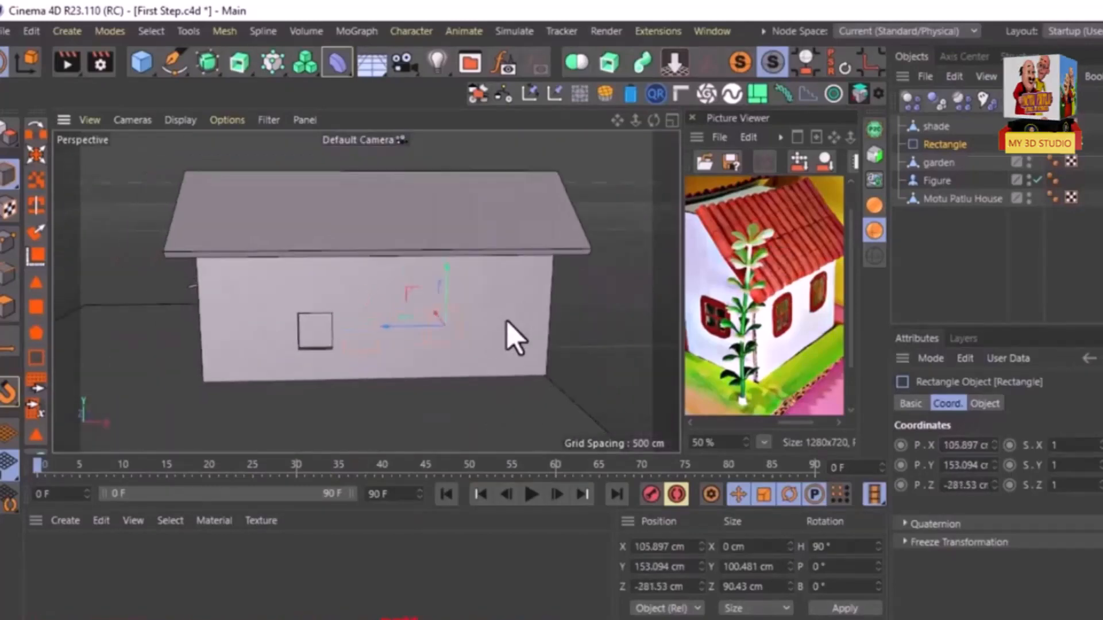
alt+drag(505, 320, 474, 325)
click(951, 200)
click(8, 305)
click(945, 145)
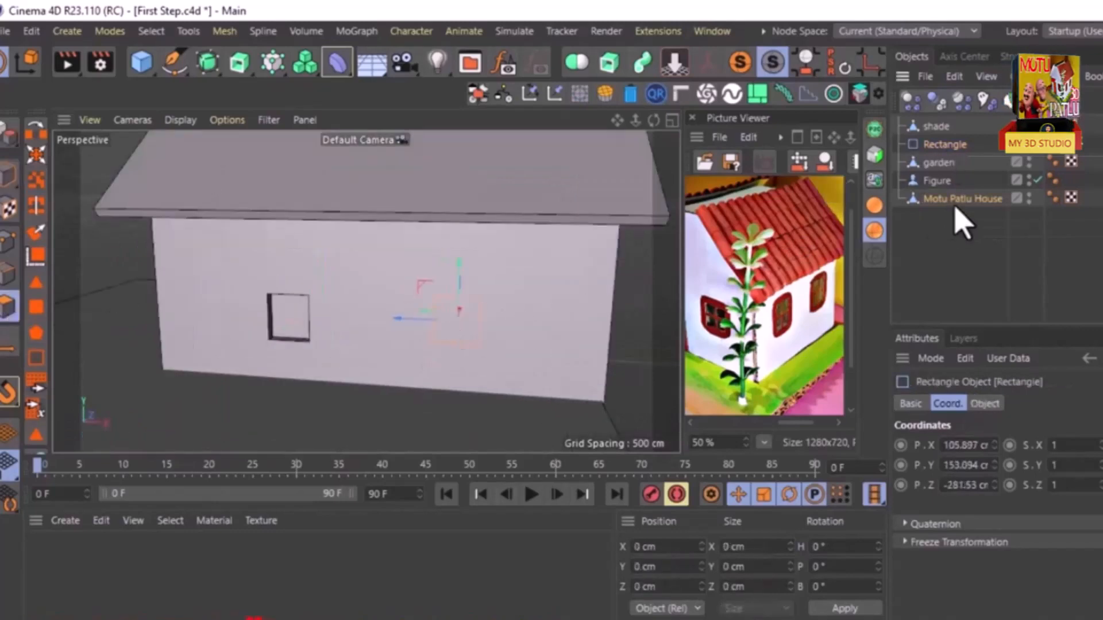
click(957, 201)
key(ctrl+z)
key(ctrl+z)
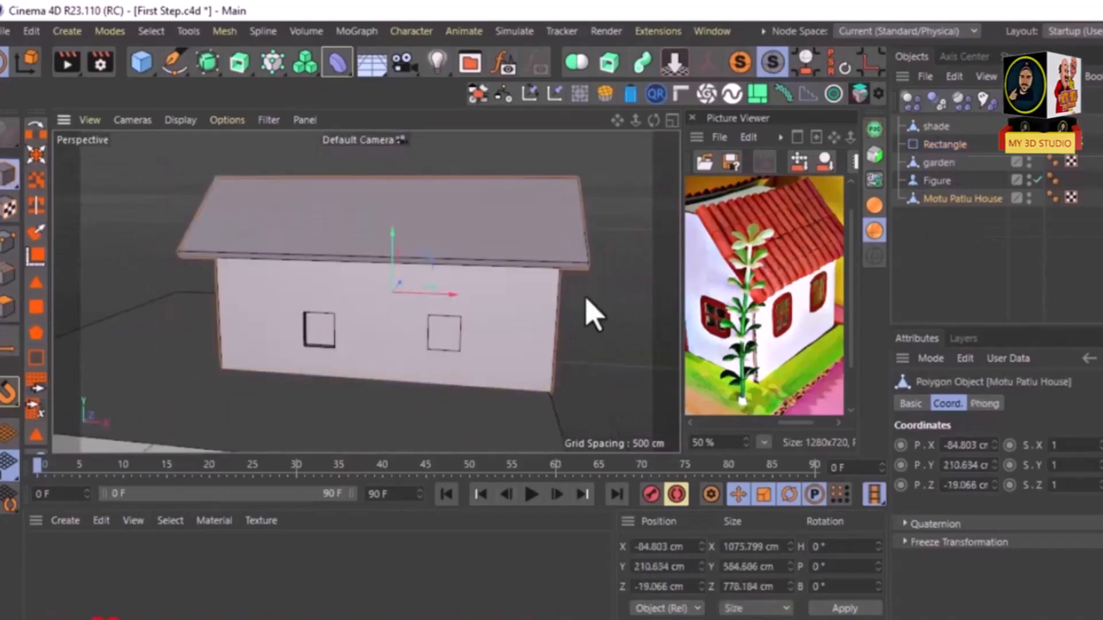
Step: Cut the Rectangle's outline into the side wall polygon of the Motu Patlu House mesh with Line Cut
click(960, 200)
click(8, 306)
right_click(494, 345)
click(552, 190)
scroll(484, 296, up, 5)
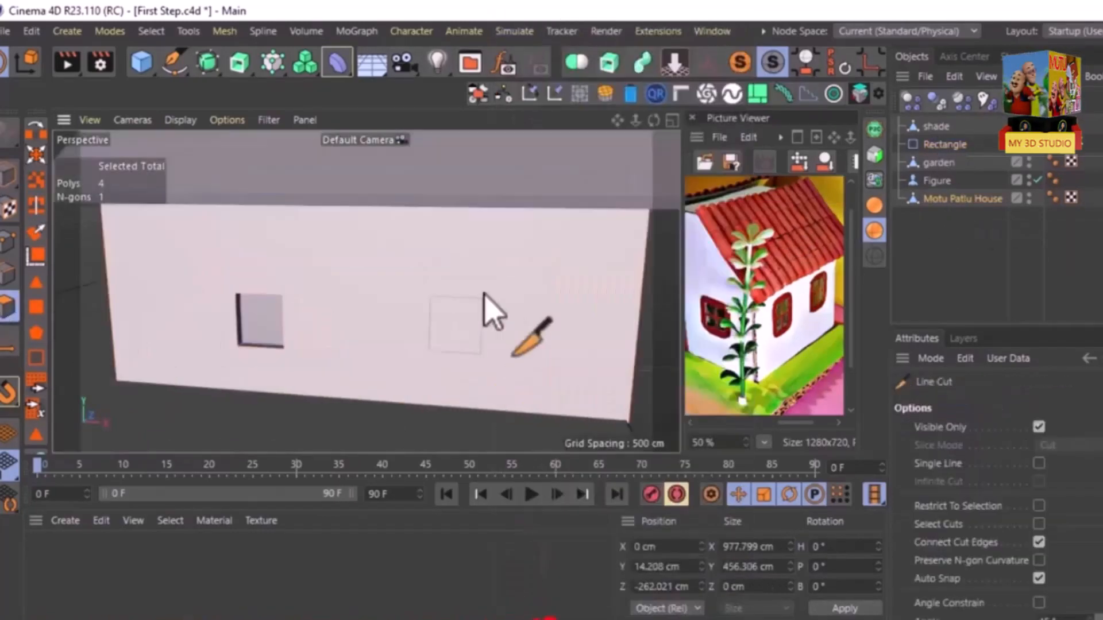
Step: Recess the second side-window polygon into the wall of the Motu Patlu House mesh, to Z -228.466 cm
key(e)
click(445, 340)
alt+drag(445, 340, 451, 414)
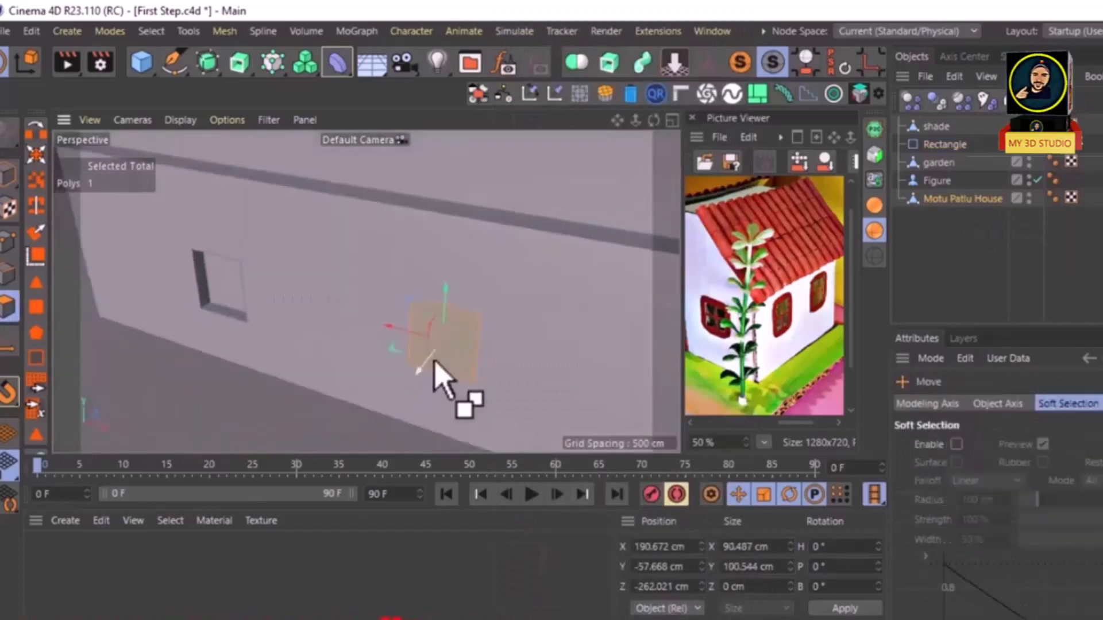
scroll(445, 350, down, 5)
alt+drag(445, 351, 382, 396)
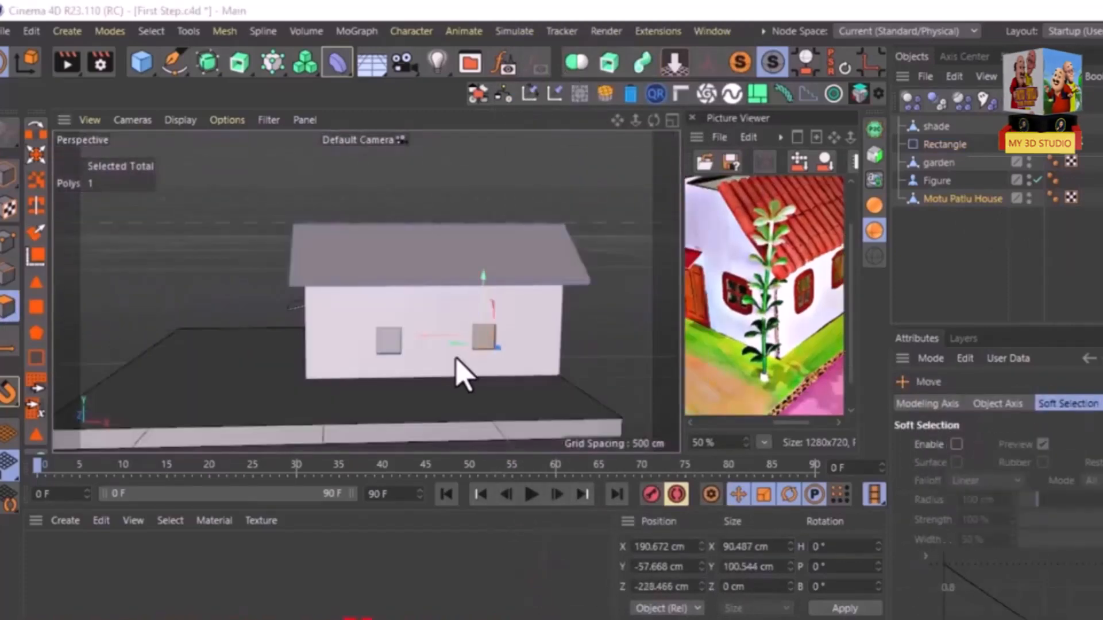
alt+drag(456, 358, 505, 345)
scroll(389, 356, up, 3)
drag(768, 304, 747, 295)
alt+drag(494, 362, 339, 373)
click(945, 145)
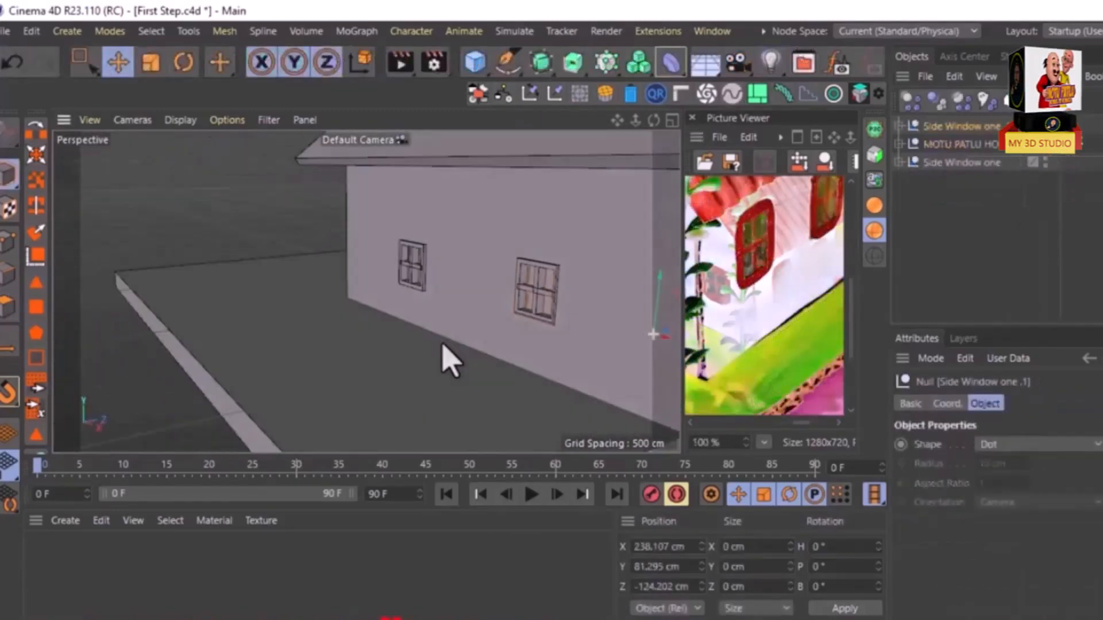
Step: Loop-select the door opening's edges on the Motu Patlu House mesh and convert them to a spline
alt+drag(548, 325, 607, 334)
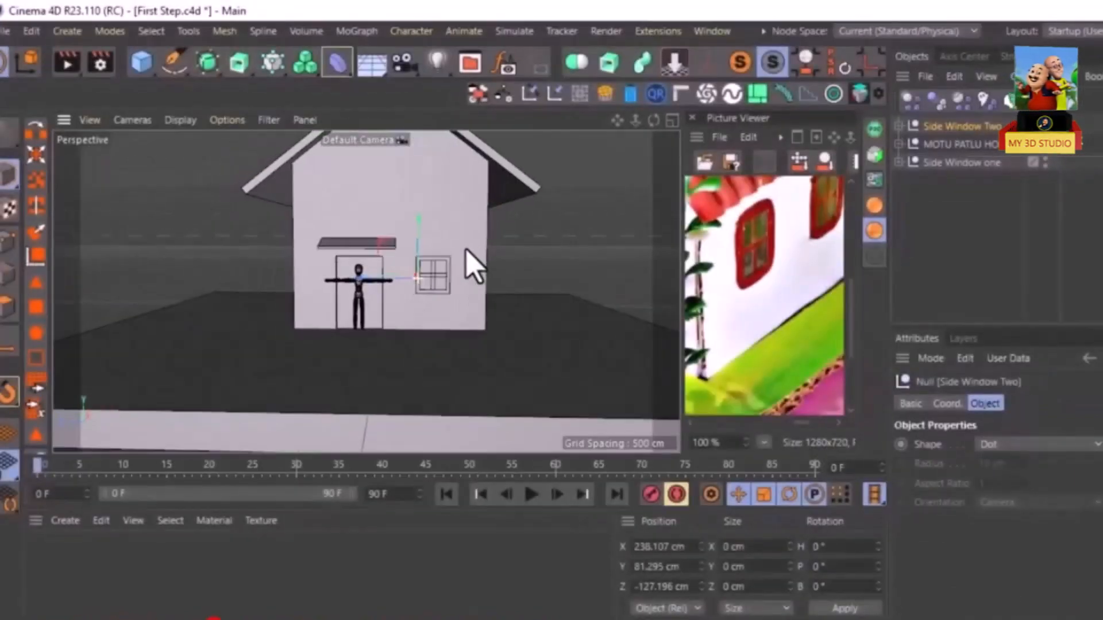
alt+drag(467, 263, 371, 294)
scroll(293, 321, up, 5)
alt+drag(290, 322, 379, 307)
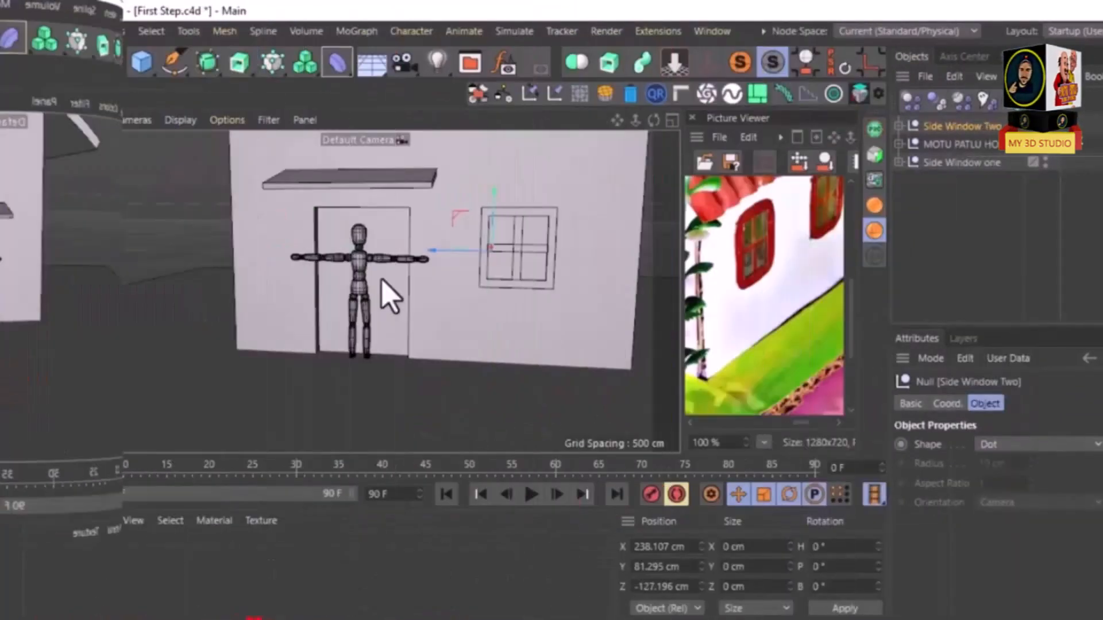
scroll(378, 276, down, 4)
alt+drag(378, 276, 347, 289)
scroll(404, 276, up, 5)
scroll(404, 276, down, 4)
click(899, 145)
click(968, 270)
click(8, 273)
click(152, 32)
click(178, 86)
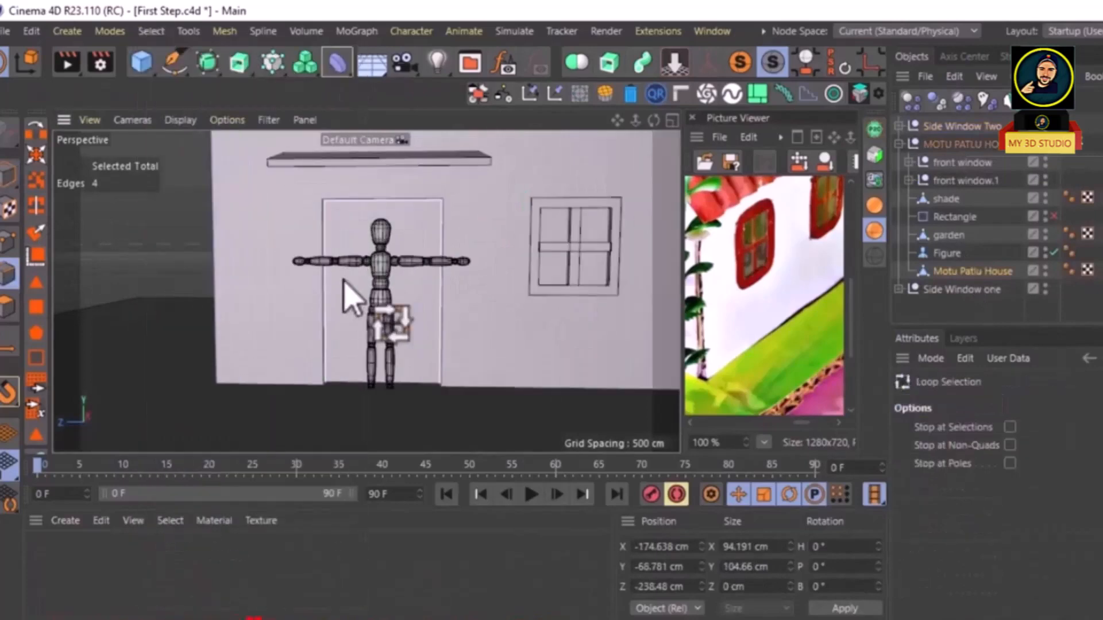
click(344, 296)
key(e)
click(263, 31)
mouse_move(295, 362)
click(476, 365)
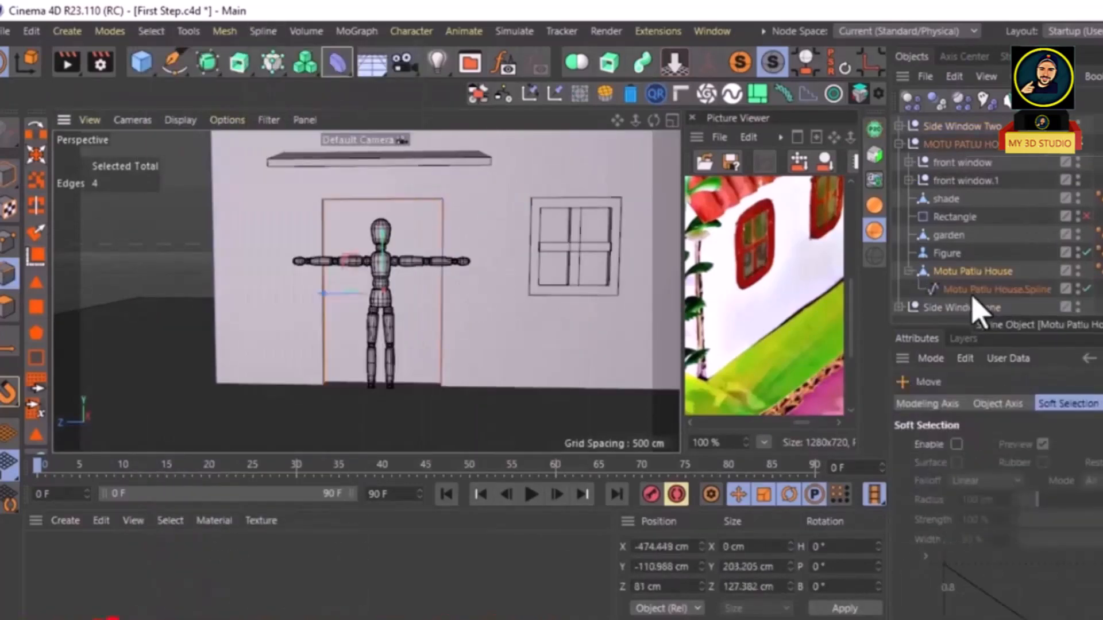
Step: Rename the spline extracted from the door opening as Door
double_click(971, 291)
key(BackSpace)
text(Door)
key(Return)
scroll(451, 301, down, 3)
alt+drag(451, 301, 436, 335)
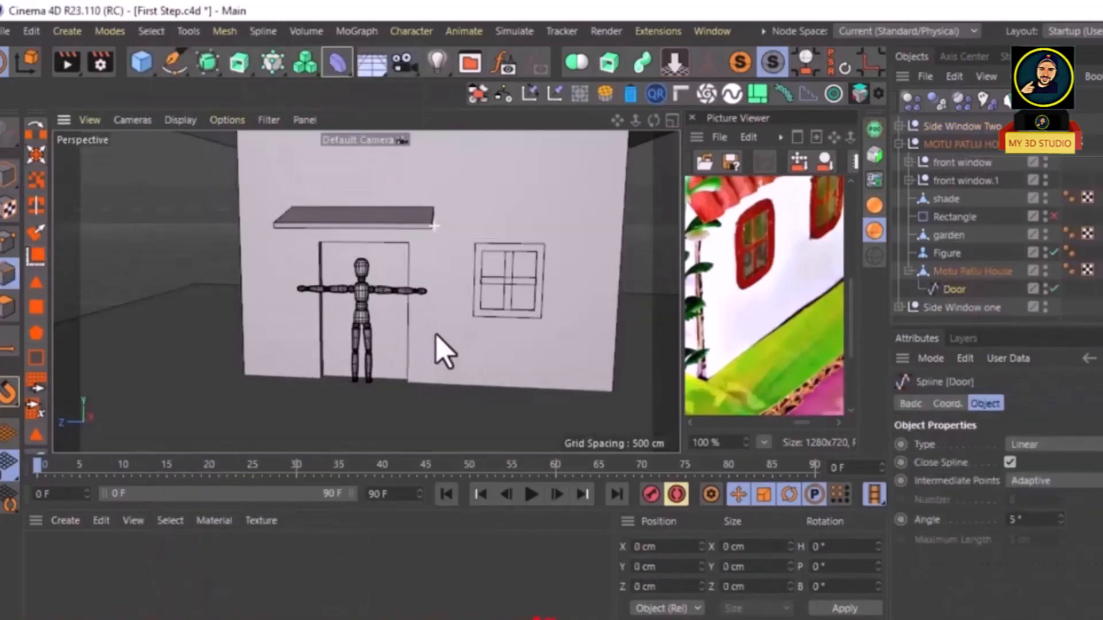
Step: Apply an Extrude generator to the Door spline and rename the generator Door
alt+click(609, 63)
double_click(955, 291)
key(BackSpace)
text(Do)
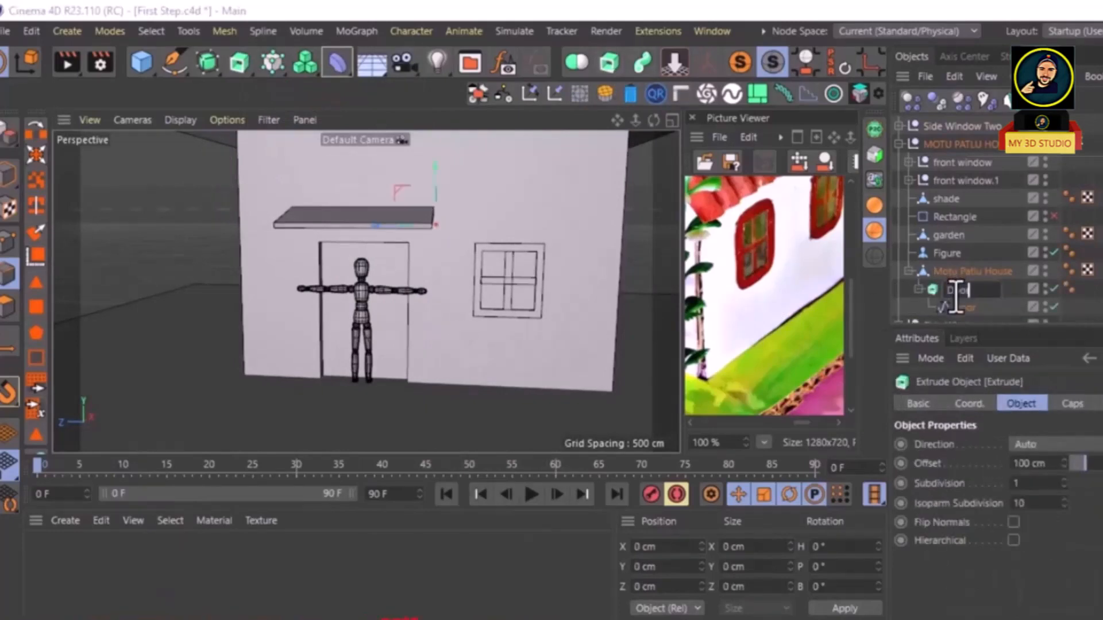
text(or)
key(Return)
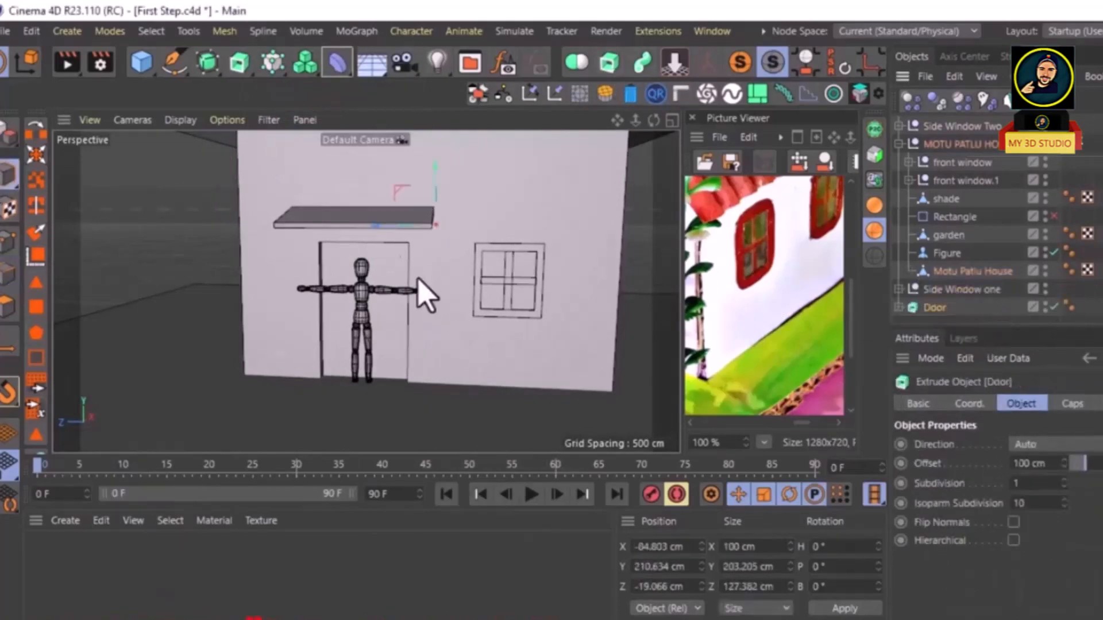
Step: Set the Door extrusion's offset to 18 cm
click(899, 308)
click(944, 316)
alt+drag(424, 270, 333, 382)
click(869, 61)
click(961, 296)
drag(1064, 464, 1064, 510)
scroll(403, 346, down, 4)
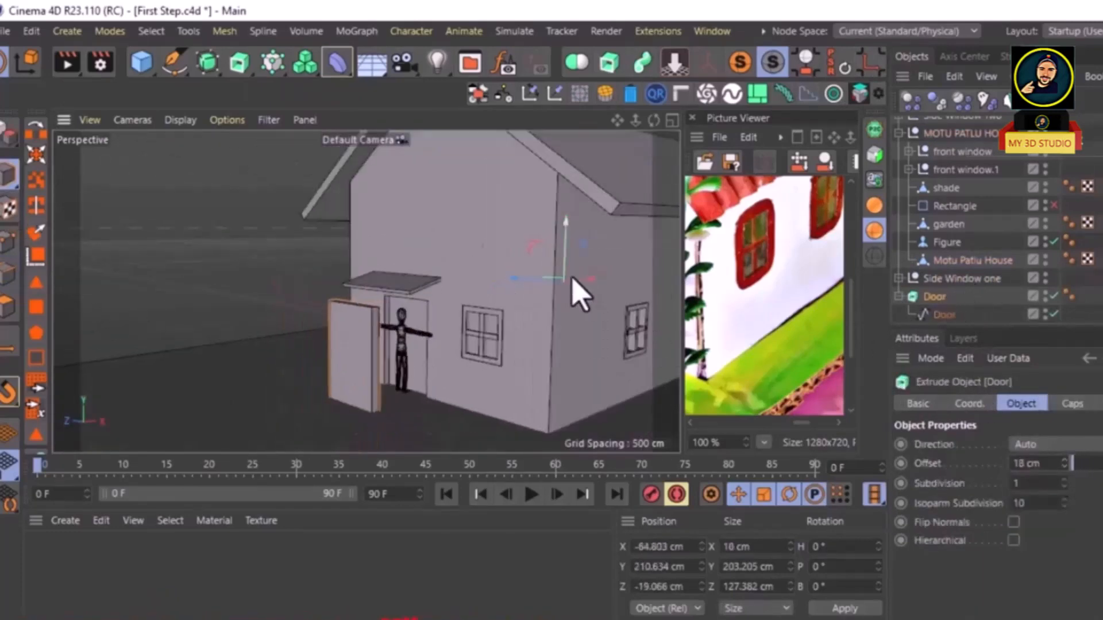
Step: Move the extruded Door along X toward the door opening, to X 28.536 cm
drag(583, 291, 620, 295)
drag(535, 95, 543, 93)
scroll(369, 259, down, 5)
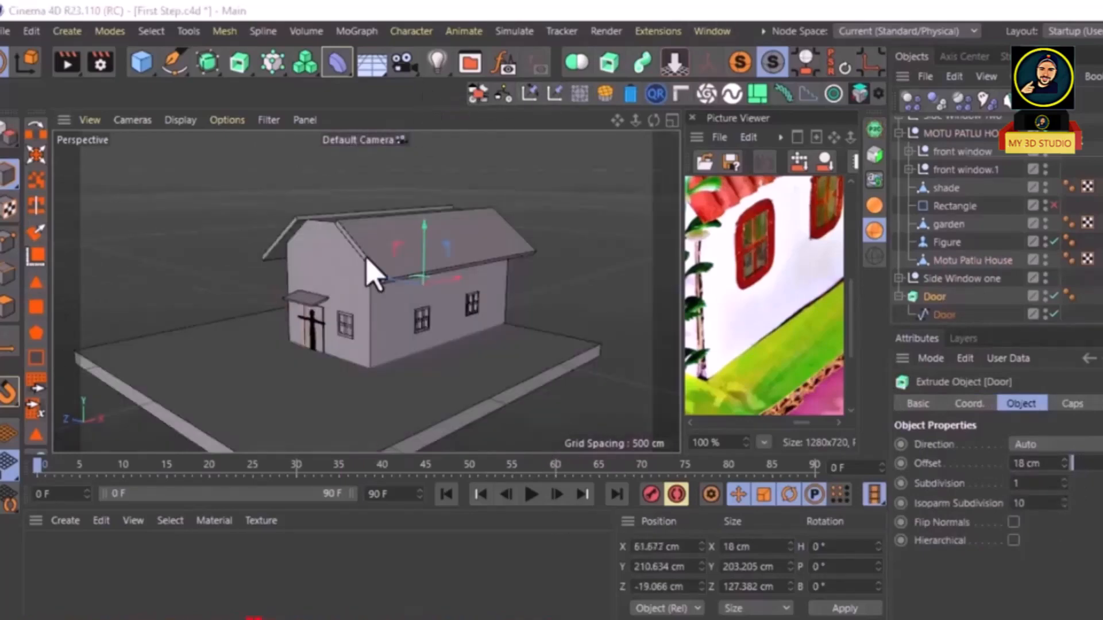
scroll(345, 304, up, 1)
scroll(322, 335, up, 5)
scroll(322, 353, down, 3)
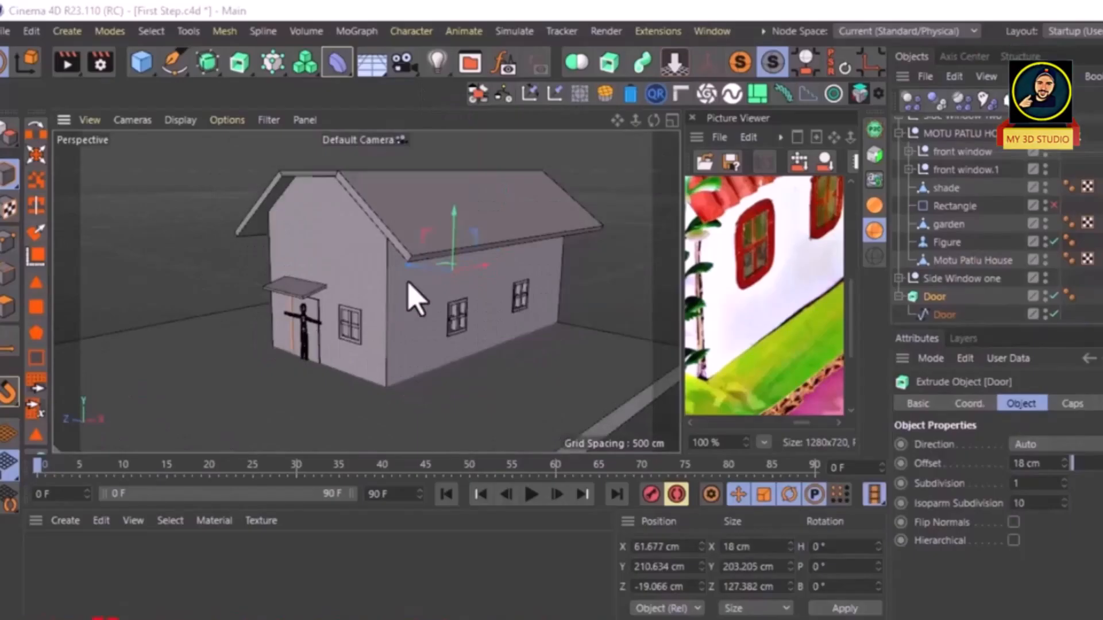
drag(473, 274, 474, 275)
scroll(338, 327, up, 5)
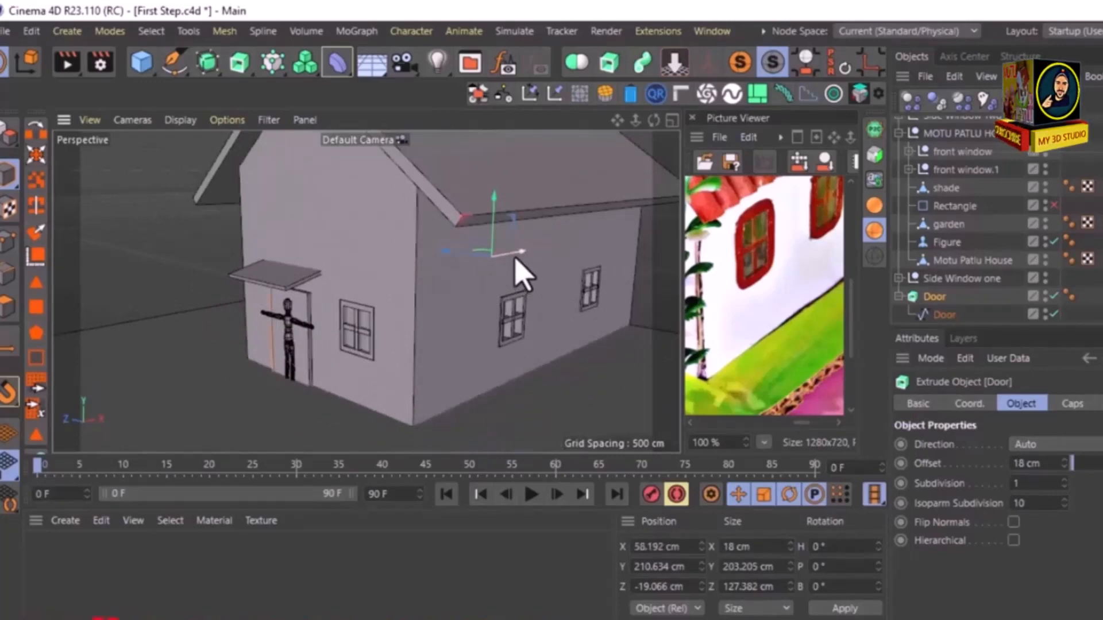
drag(516, 260, 510, 261)
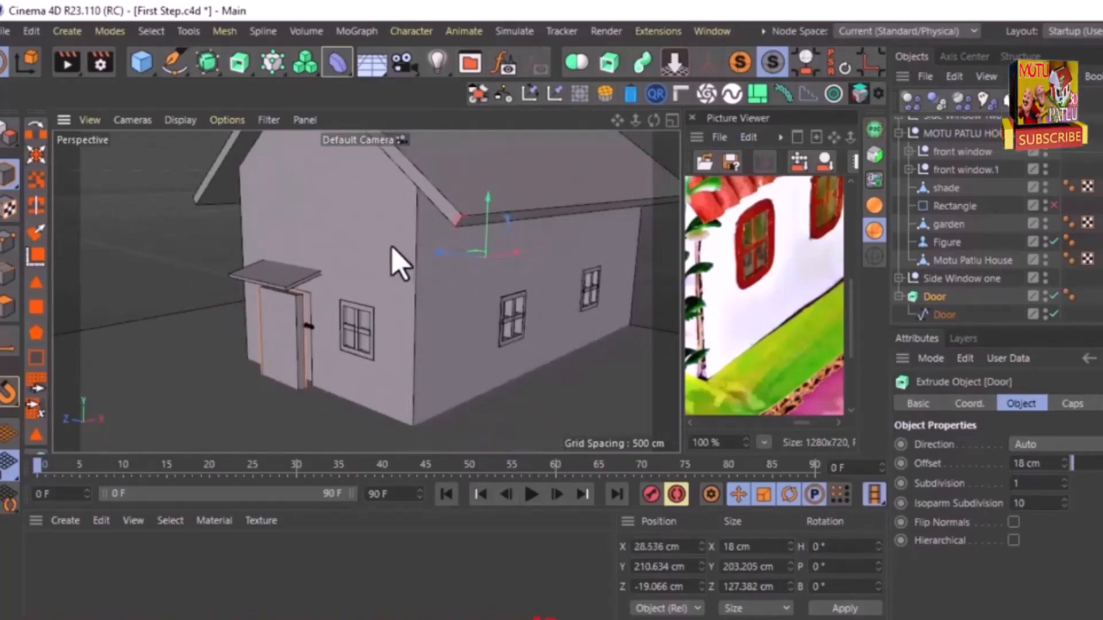
Step: Delete the recessed polygon behind the door from the Motu Patlu House mesh
click(399, 264)
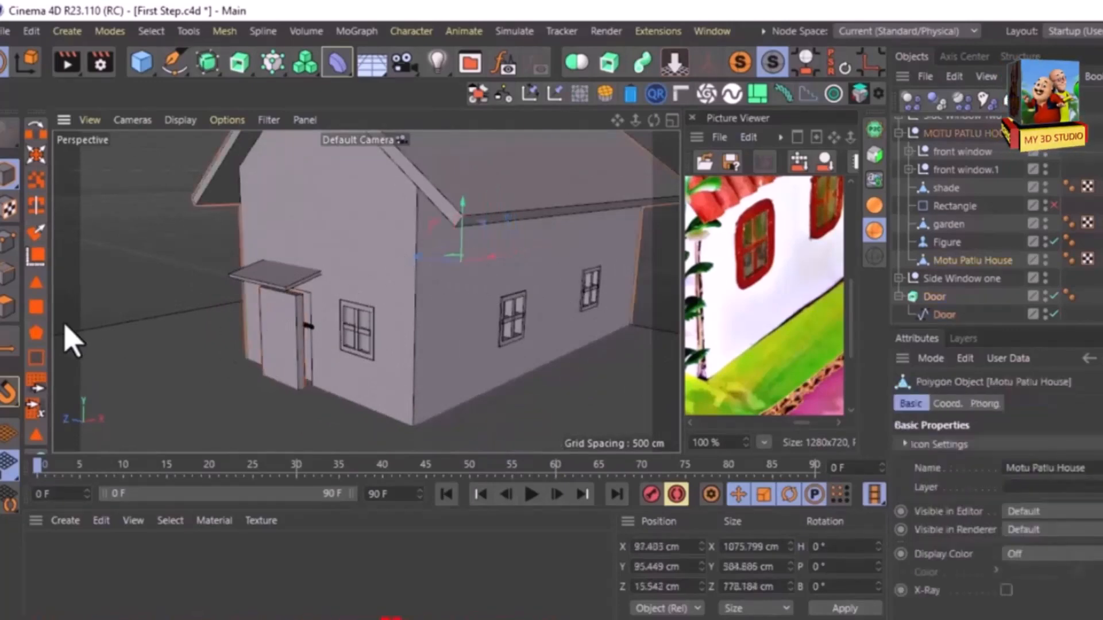
click(11, 306)
scroll(308, 344, up, 4)
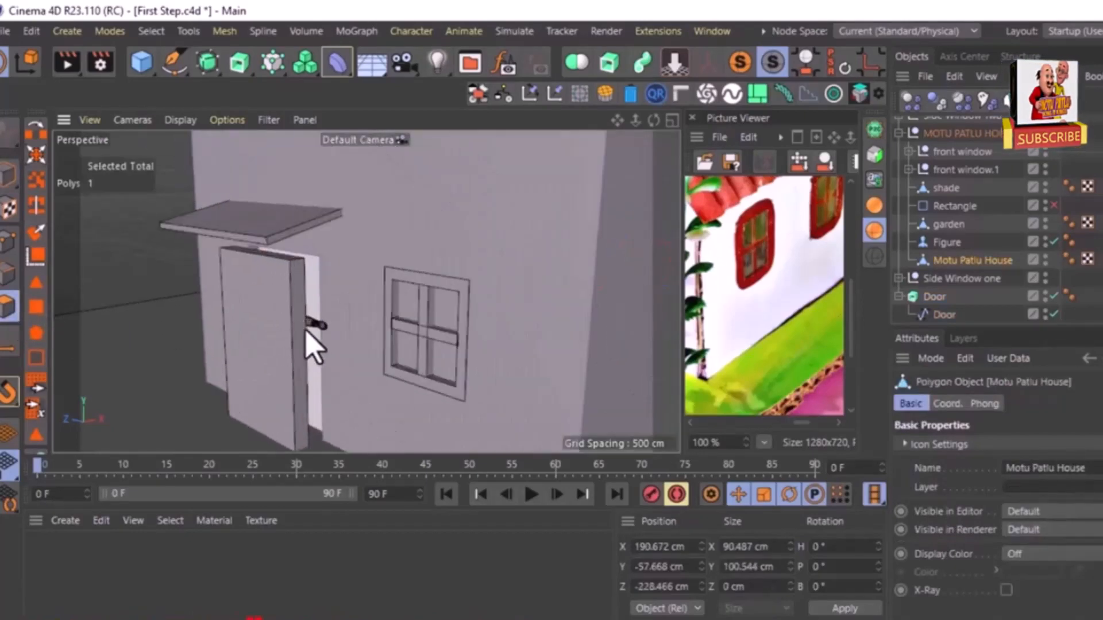
key(Delete)
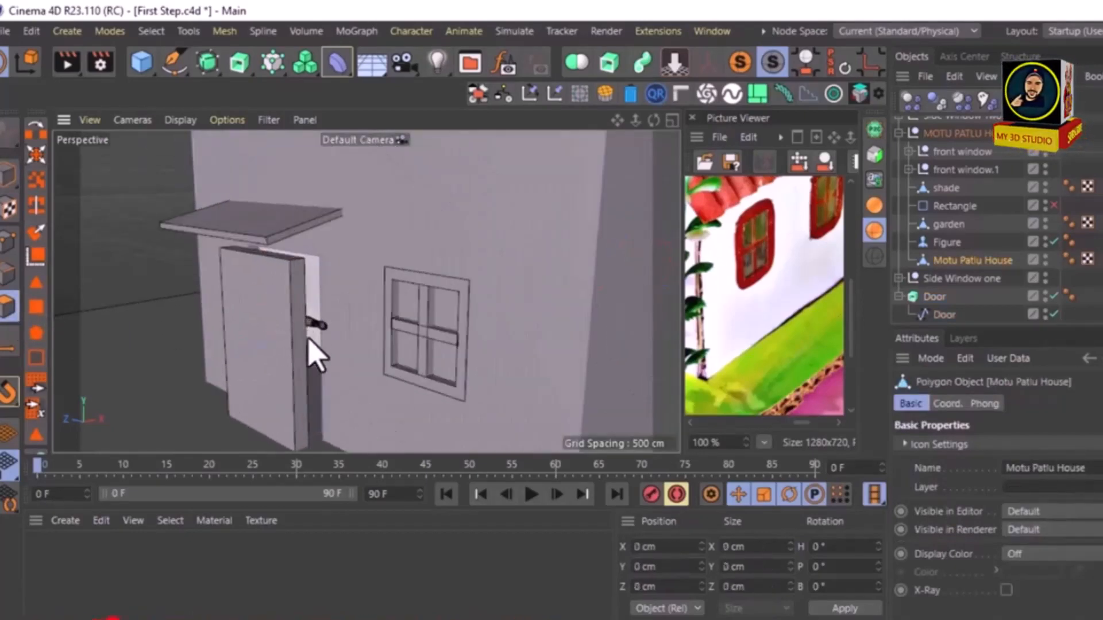
Step: Move the Door spline along X to -603.74 cm so the door sits inside its opening
scroll(349, 301, down, 3)
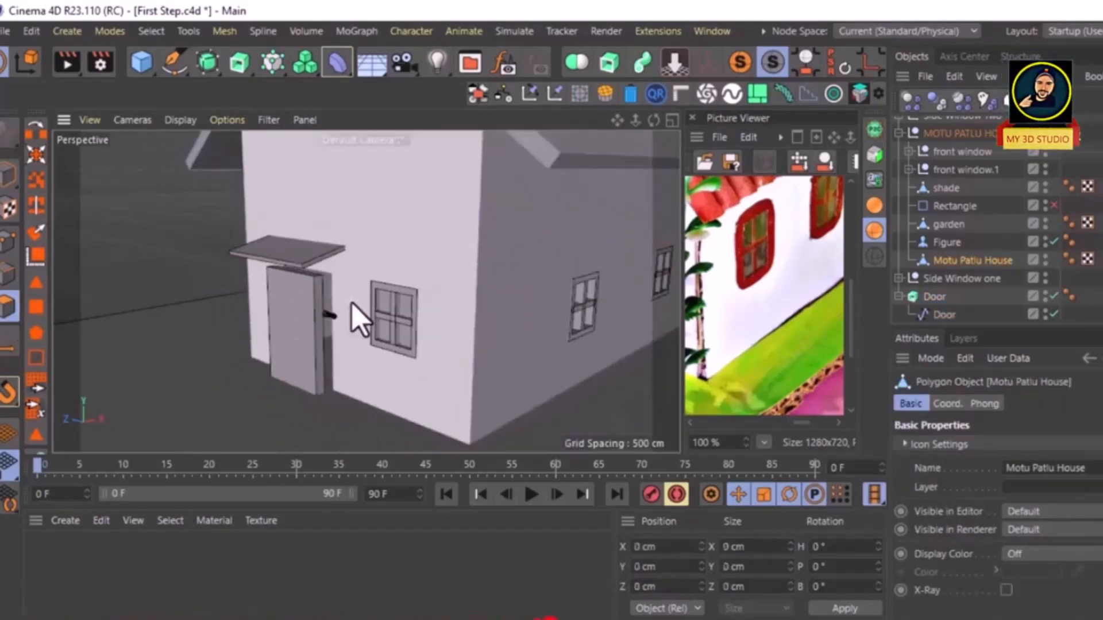
scroll(337, 316, down, 2)
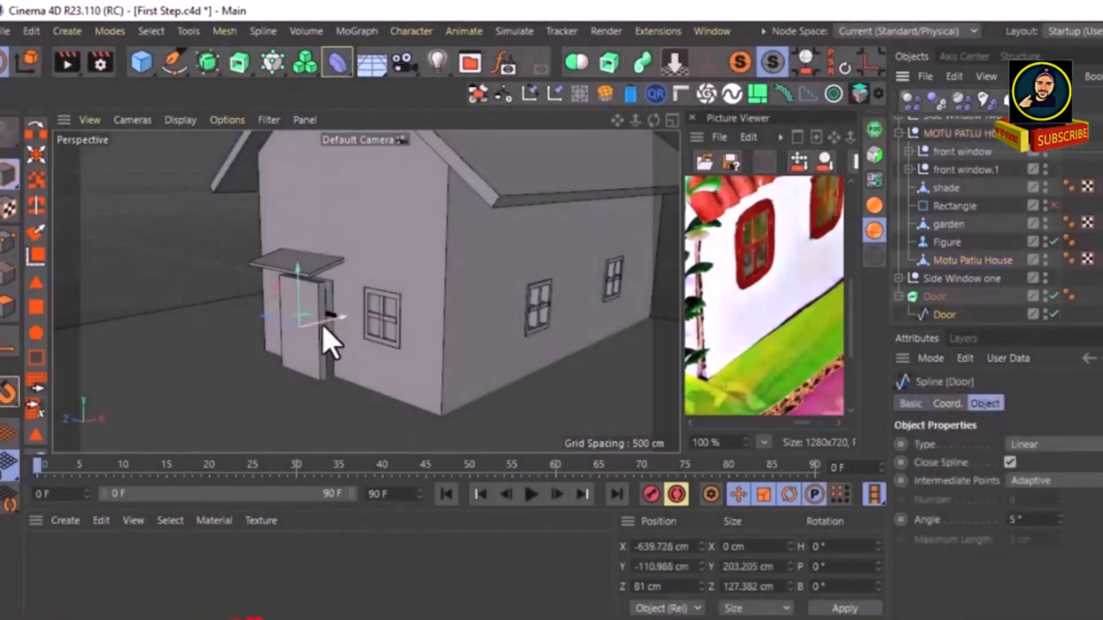
drag(327, 324, 349, 342)
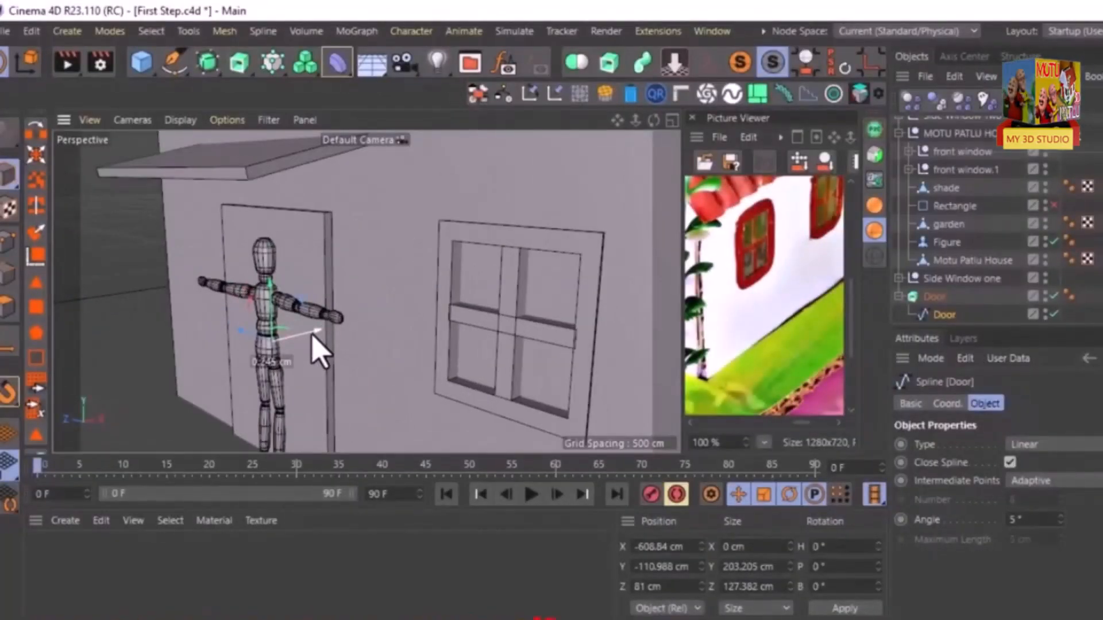
drag(312, 337, 318, 337)
scroll(312, 315, down, 5)
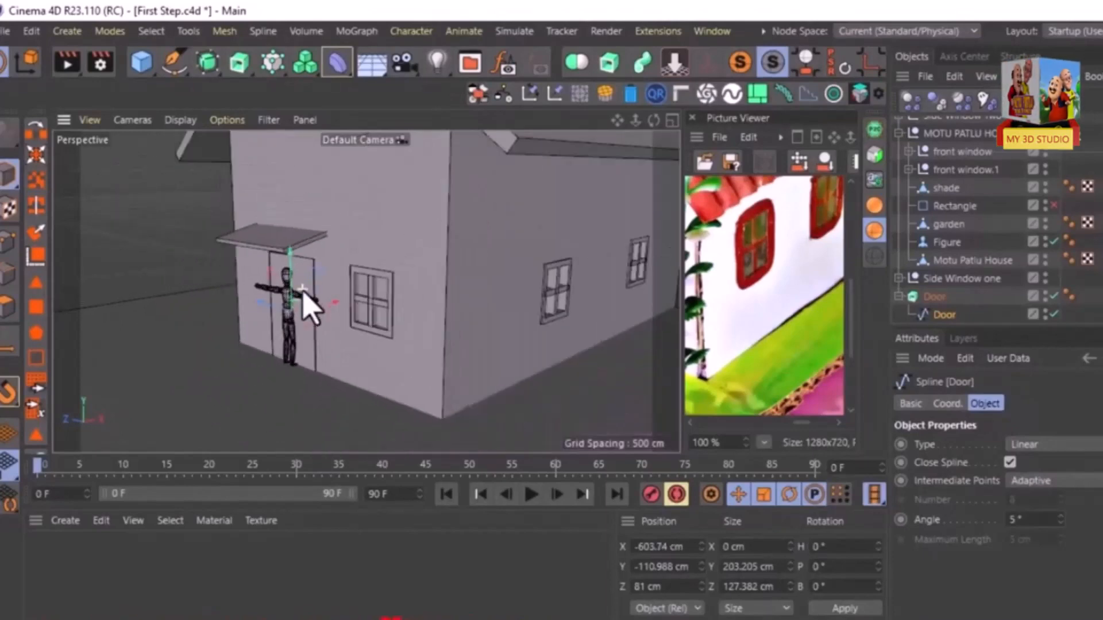
scroll(383, 342, down, 10)
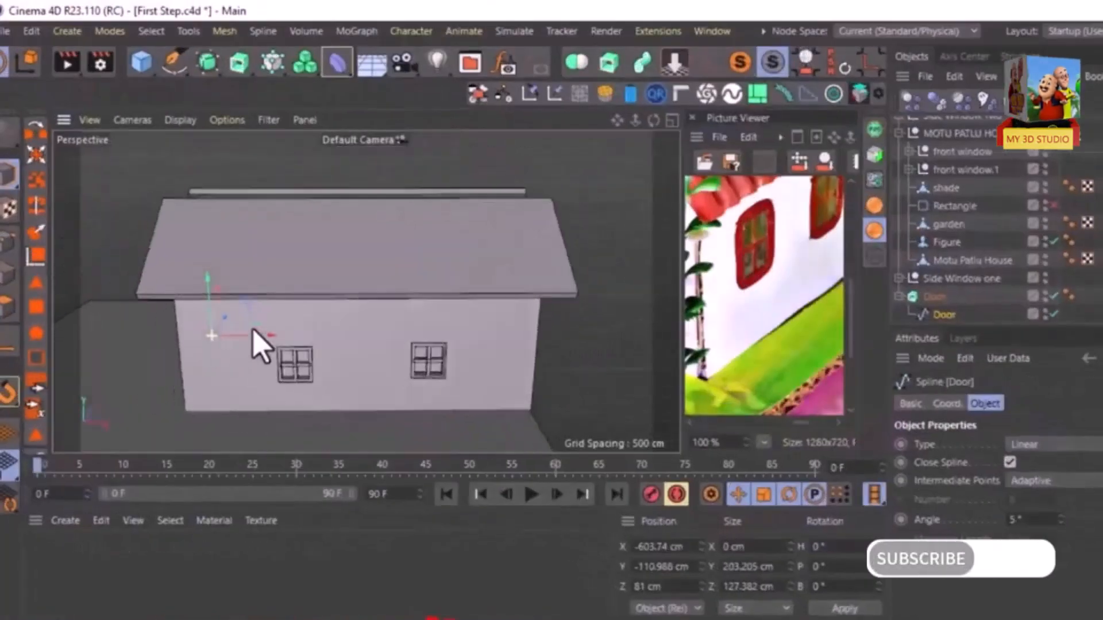
Step: Fit a cube 109.293 cm deep against the house's back wall, positioned at X 449.95 cm and Y 160.984 cm
alt+drag(261, 344, 456, 312)
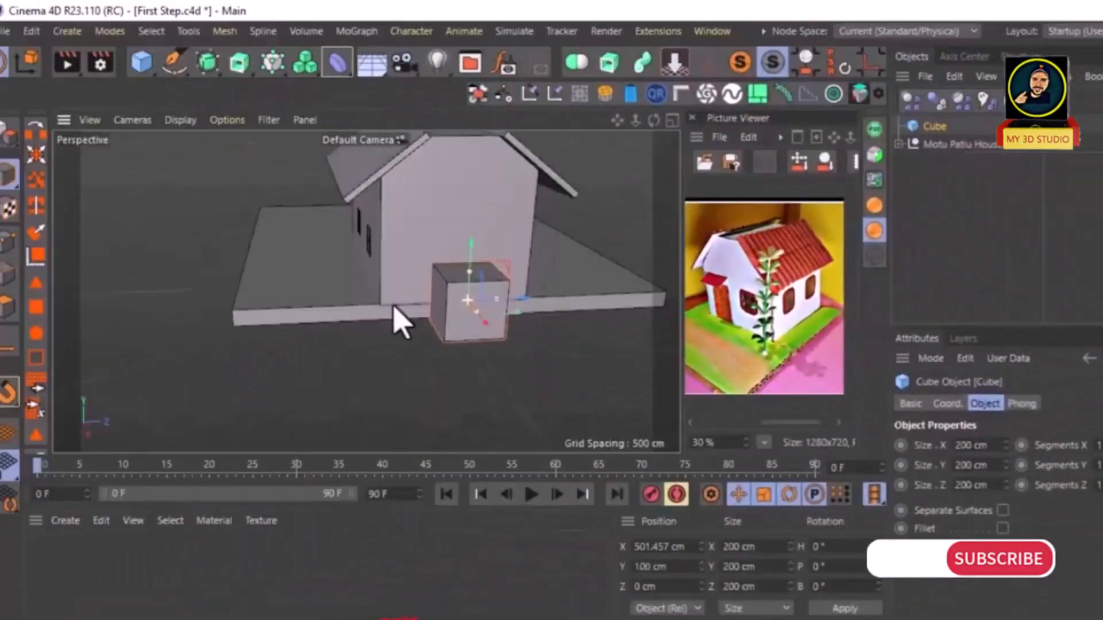
alt+drag(543, 330, 623, 336)
click(622, 342)
alt+drag(377, 339, 442, 331)
click(461, 293)
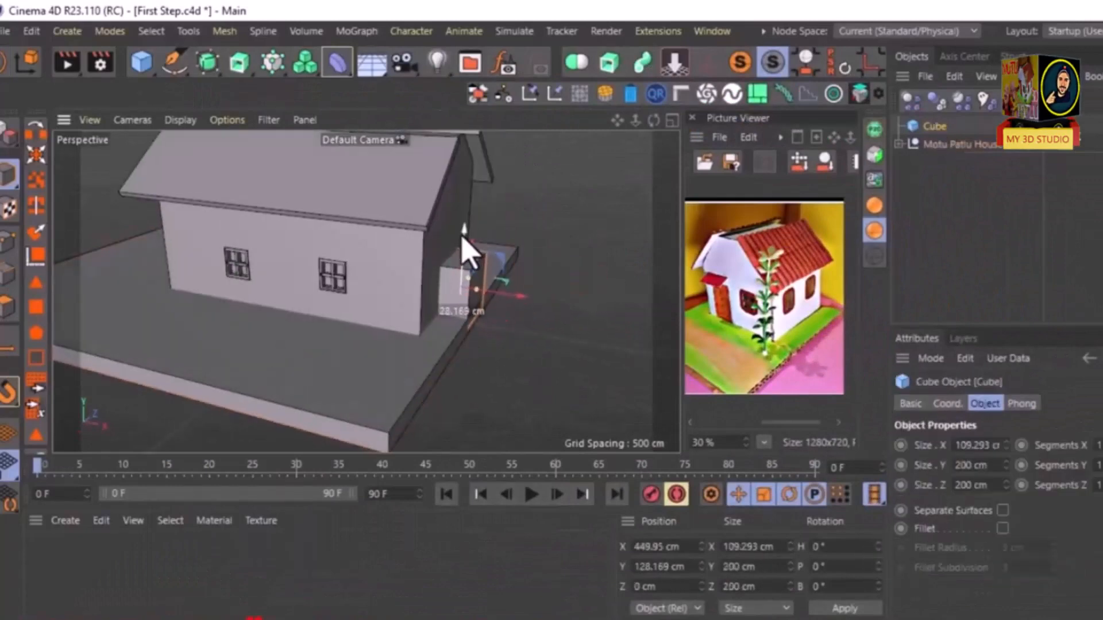
drag(463, 231, 463, 221)
alt+drag(454, 275, 308, 283)
Step: Make the cube editable and raise its top polygon for an overall height of 360.586 cm
key(c)
click(8, 307)
click(468, 288)
drag(467, 254, 470, 187)
click(3, 281)
alt+drag(402, 310, 467, 364)
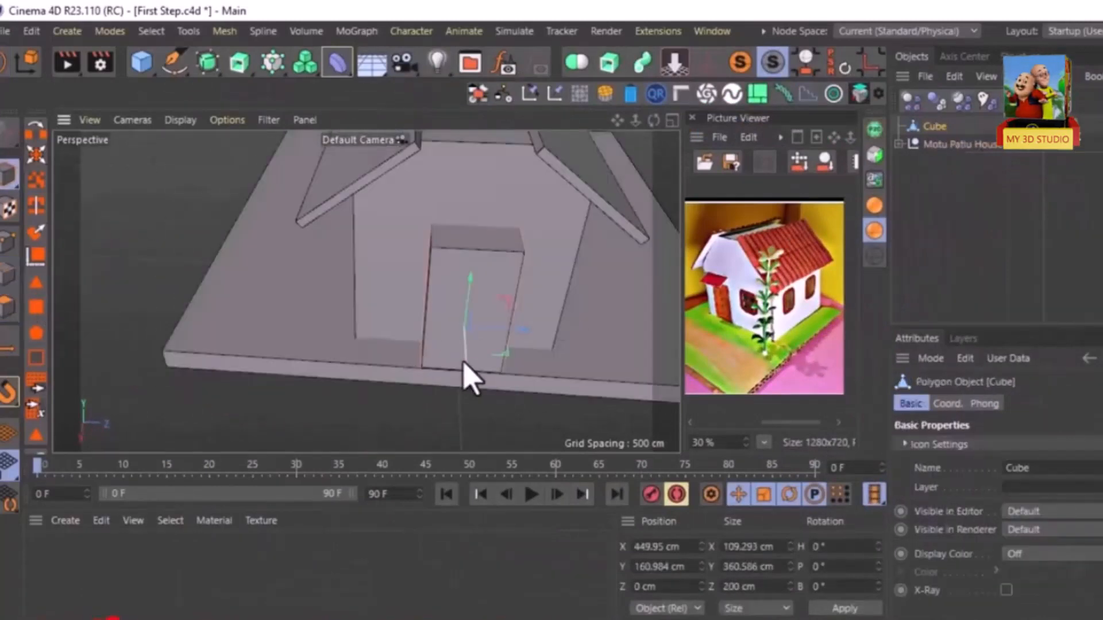
Step: Divide the cube's top and raise a 78.222 cm wide section by about 115 cm as the chimney stack
scroll(471, 276, up, 2)
click(478, 256)
shift+click(480, 229)
click(7, 241)
click(8, 274)
scroll(478, 270, up, 3)
click(486, 266)
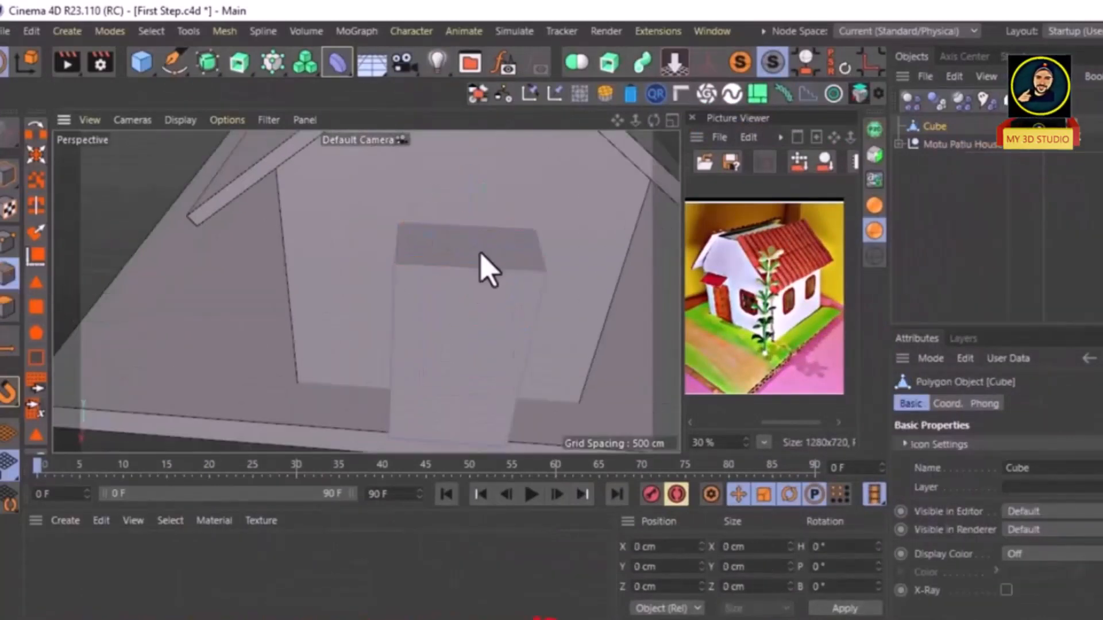
click(468, 275)
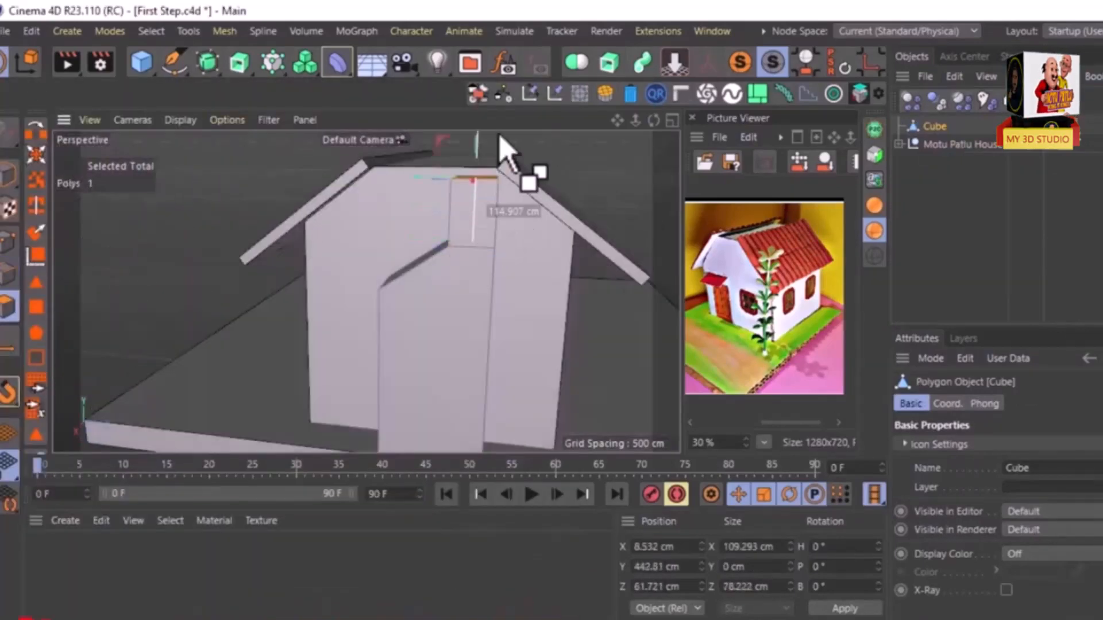
Step: Extend the chimney stack above the roof to an overall height of 653.997 cm and shape its top with an inset
alt+drag(517, 160, 484, 322)
click(483, 310)
drag(533, 305, 504, 241)
click(537, 215)
drag(549, 173, 549, 155)
scroll(557, 216, up, 3)
key(i)
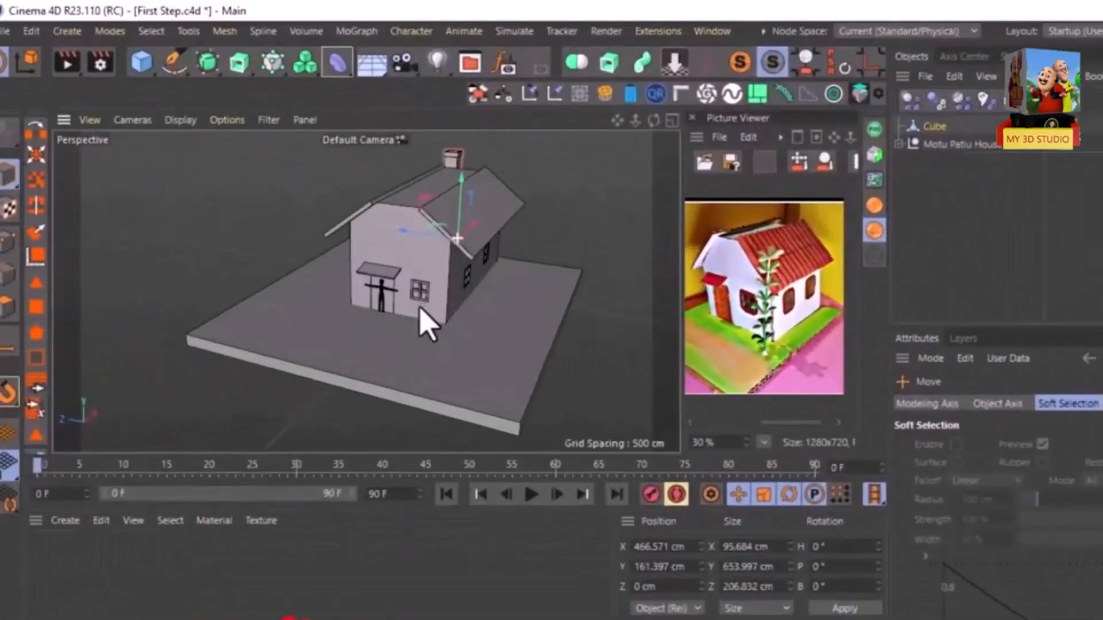
Step: Examine the house with its chimney, door and windows from several angles against the reference picture
alt+drag(420, 307, 418, 305)
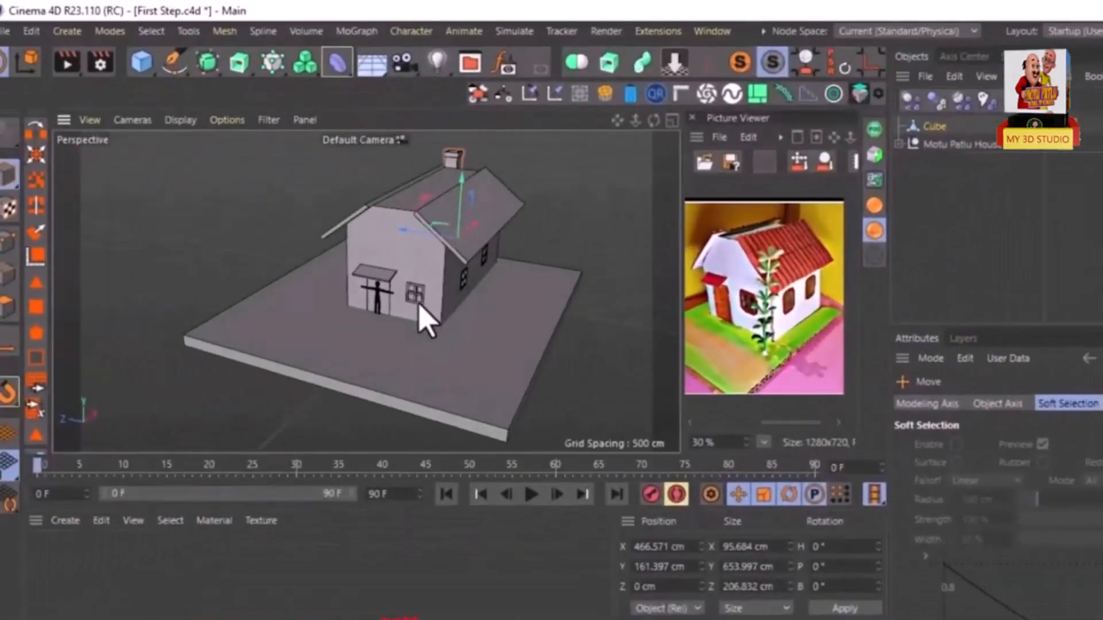
alt+middle_drag(419, 300, 426, 309)
alt+drag(450, 326, 385, 336)
alt+middle_drag(393, 354, 398, 296)
alt+drag(398, 286, 368, 290)
scroll(382, 279, up, 2)
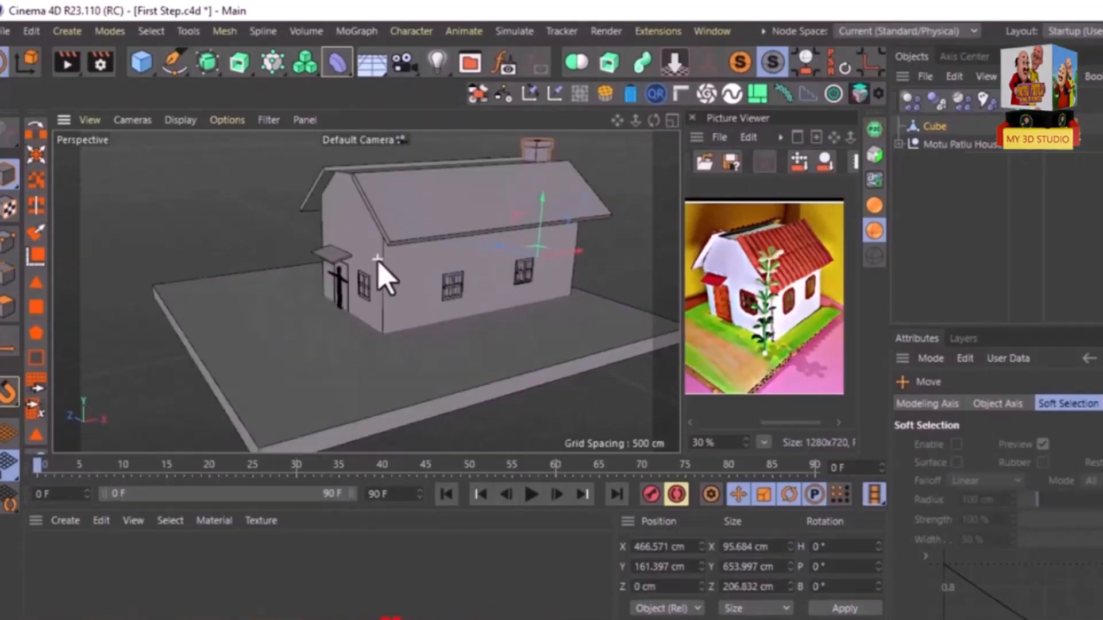
scroll(379, 261, down, 2)
mouse_move(386, 271)
alt+mouse_down()
mouse_move(475, 305)
mouse_move(547, 295)
mouse_move(446, 283)
mouse_move(451, 313)
mouse_move(414, 300)
mouse_move(404, 277)
alt+mouse_up()
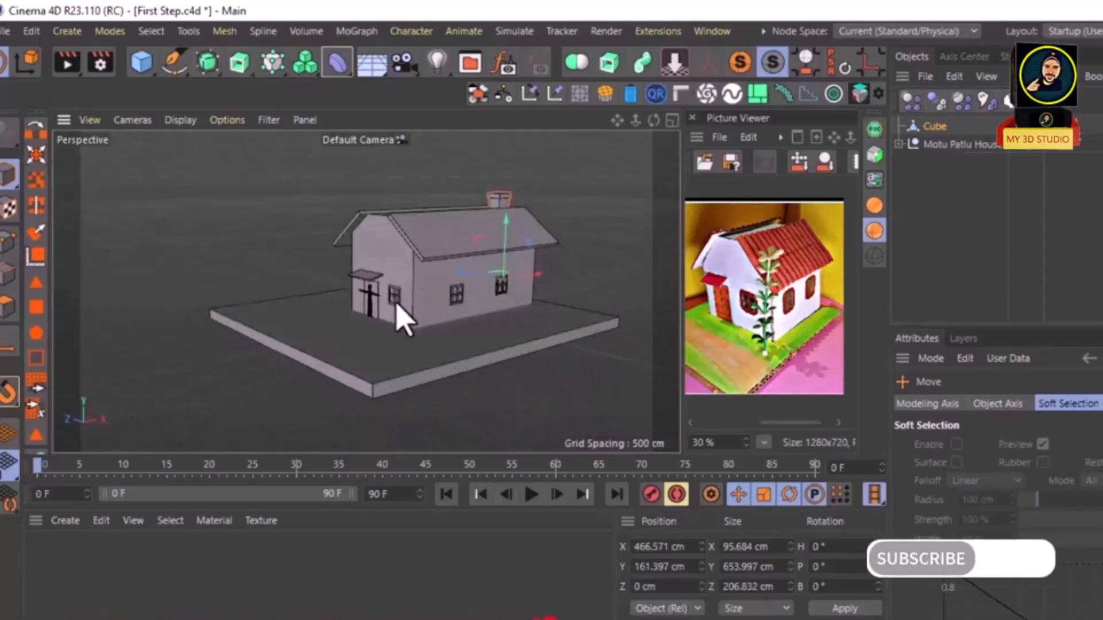